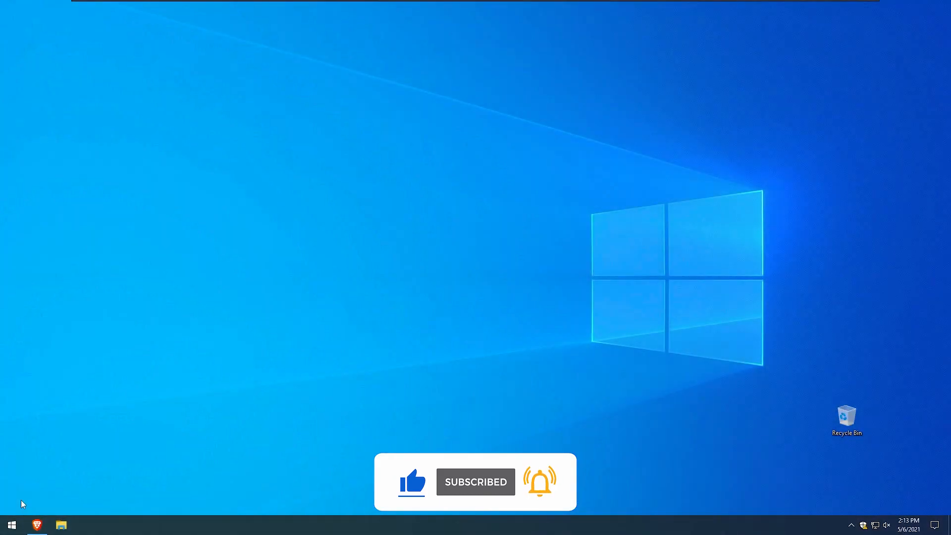
Open the browser and download the RocketDock installer from the Punk Labs website.
{"action": "left_click", "coordinate": [37, 525]}
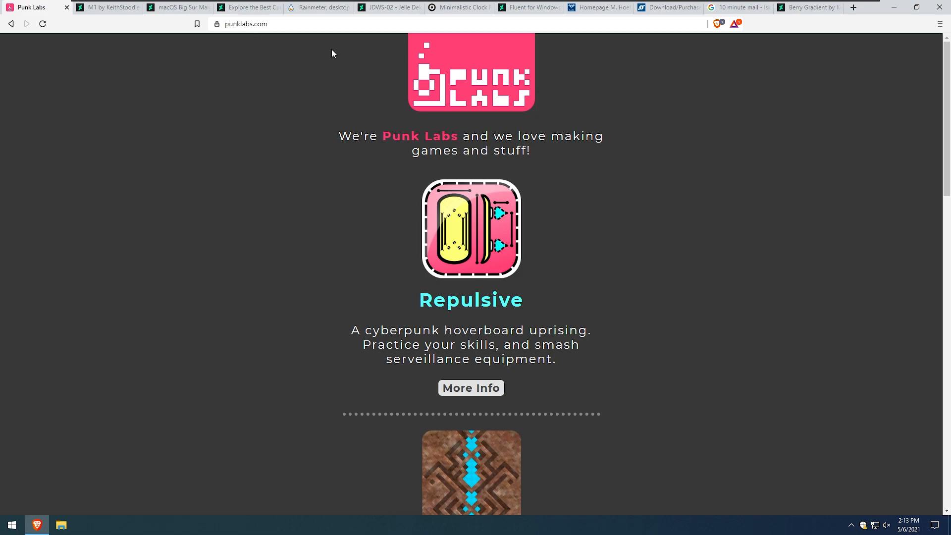
{"action": "scroll", "coordinate": [602, 220], "scroll_direction": "down", "scroll_amount": 12}
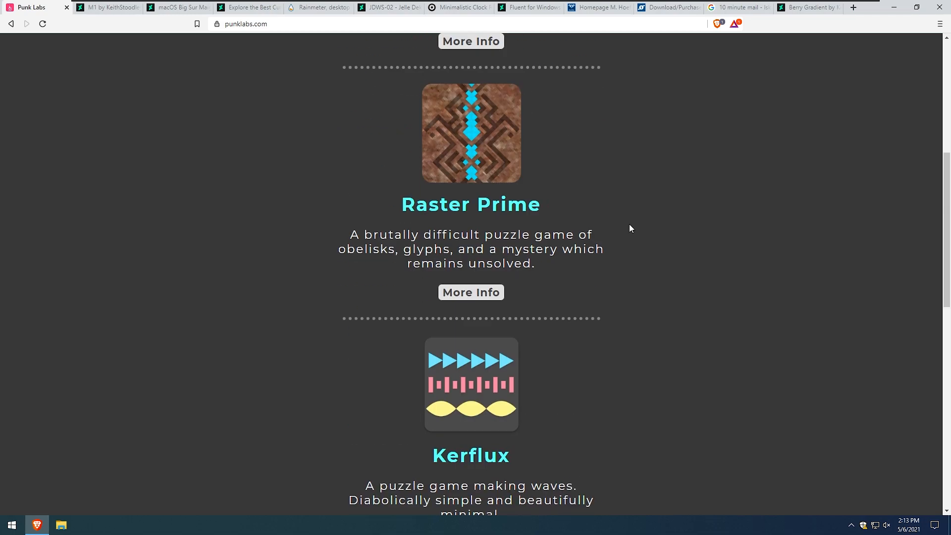
{"action": "scroll", "coordinate": [650, 262], "scroll_direction": "down", "scroll_amount": 8}
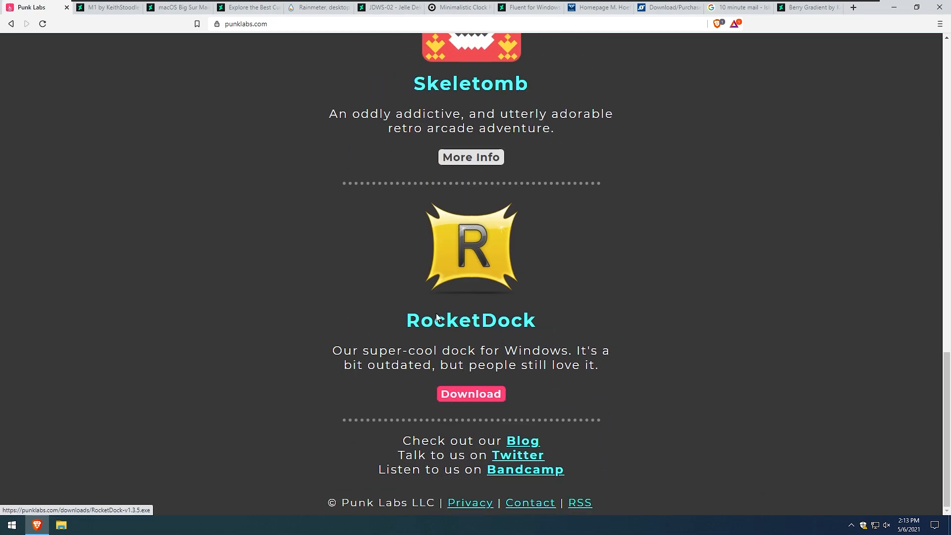
{"action": "left_click", "coordinate": [335, 220]}
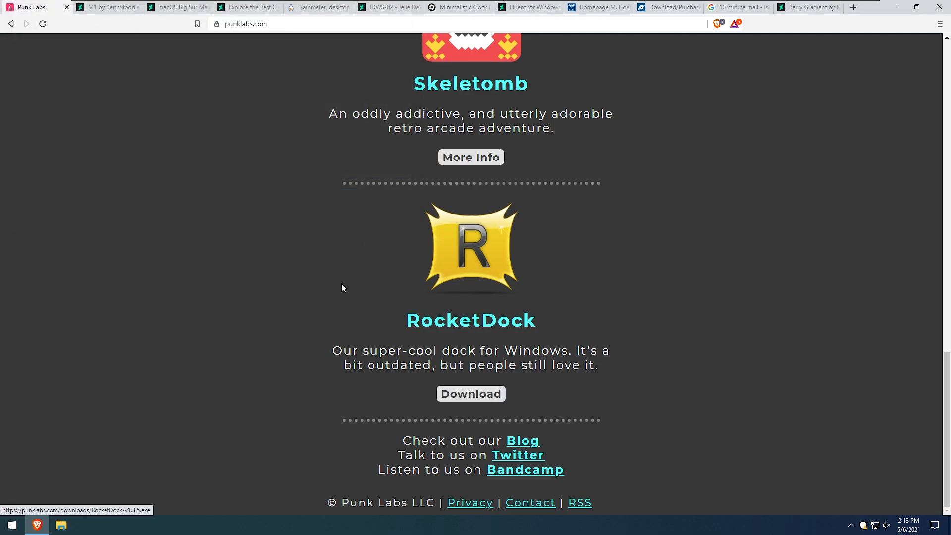
Launch the downloaded RocketDock installer, allow it to run, and keep English as the setup language.
{"action": "left_click", "coordinate": [62, 495]}
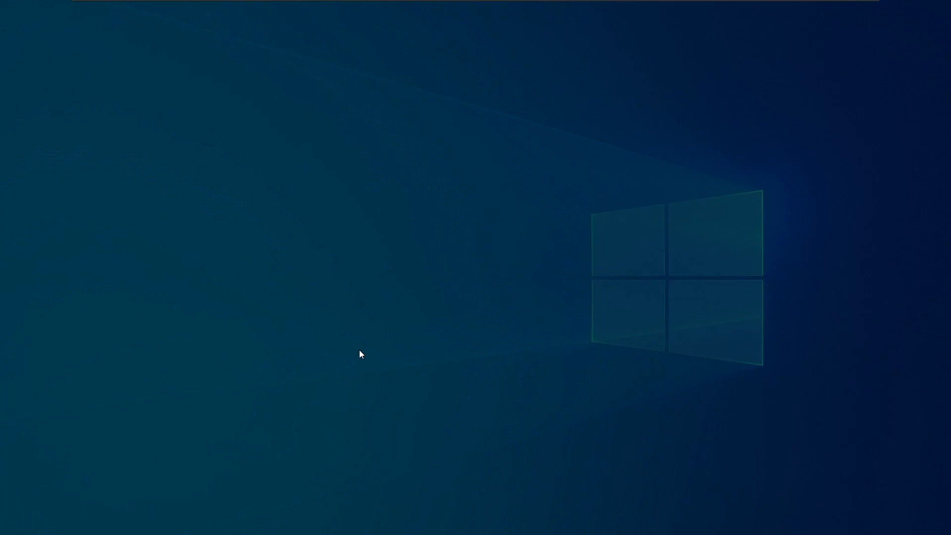
{"action": "left_click", "coordinate": [449, 329]}
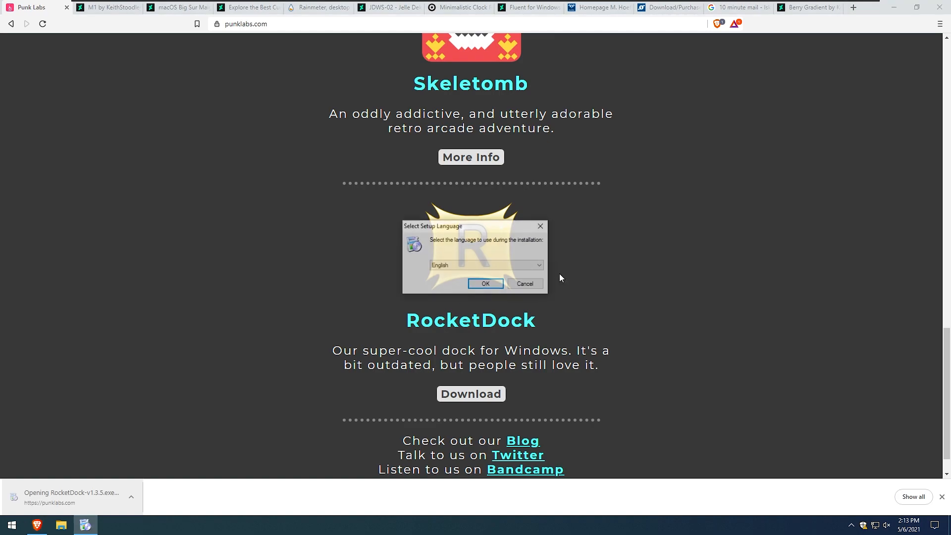
{"action": "left_click", "coordinate": [497, 285]}
Complete the RocketDock setup wizard with the default install folder and desktop icon option, then finish.
{"action": "left_click", "coordinate": [529, 340]}
{"action": "left_click", "coordinate": [416, 311]}
{"action": "left_click", "coordinate": [534, 342]}
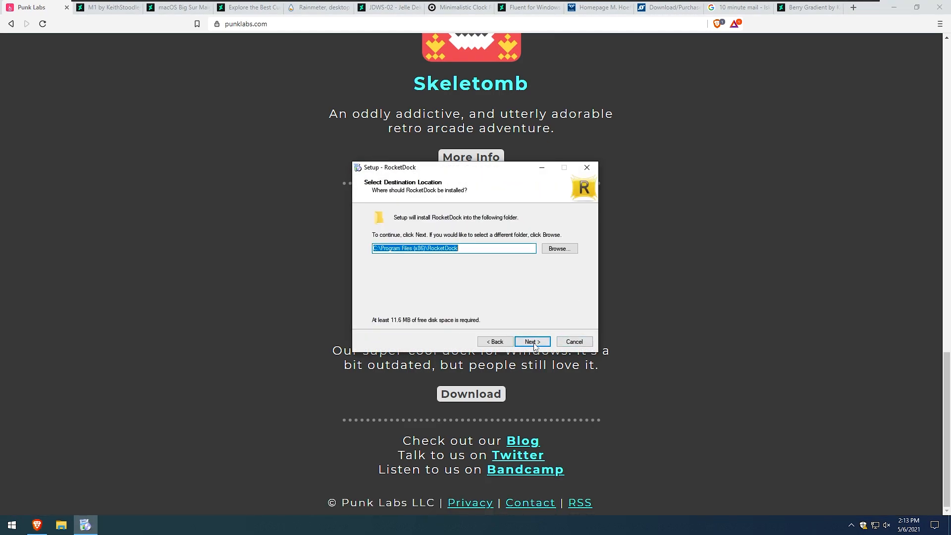
{"action": "left_click", "coordinate": [534, 343]}
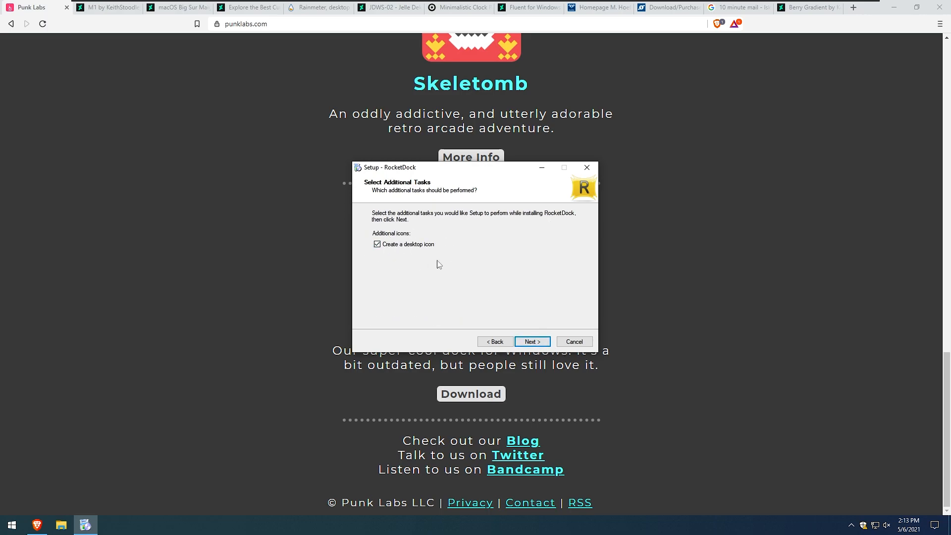
{"action": "left_click", "coordinate": [534, 342]}
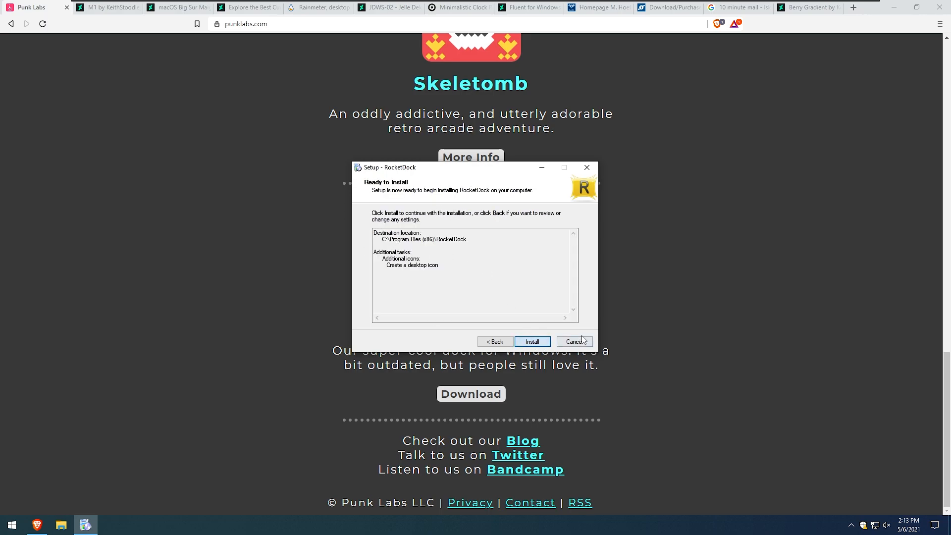
{"action": "left_click", "coordinate": [534, 342]}
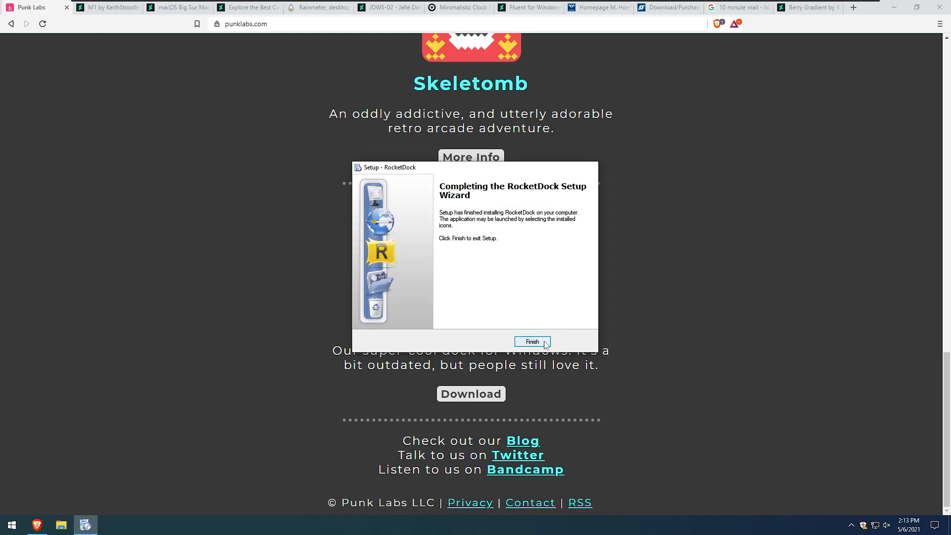
{"action": "left_click", "coordinate": [535, 341]}
Minimize the browser, launch RocketDock from the desktop, and open the dock's Position settings.
{"action": "left_click", "coordinate": [894, 7]}
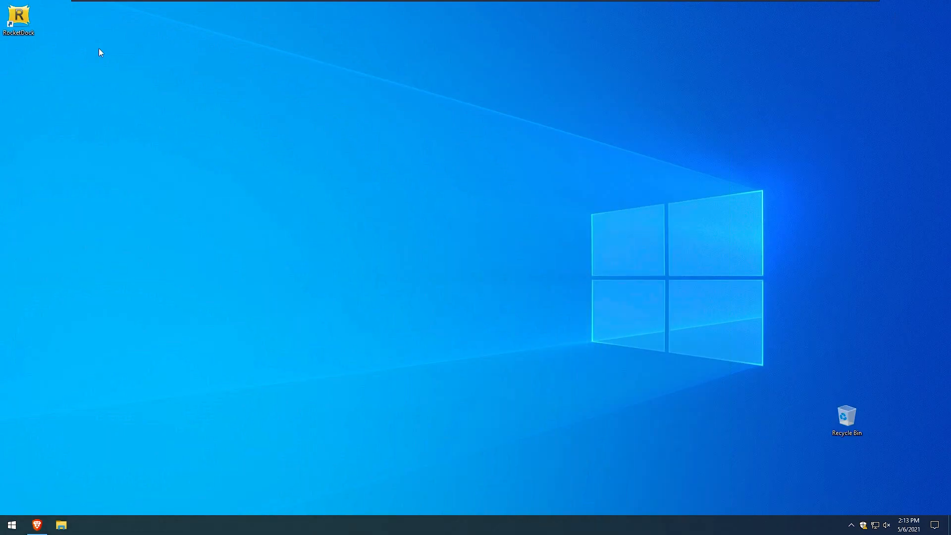
{"action": "double_click", "coordinate": [27, 27]}
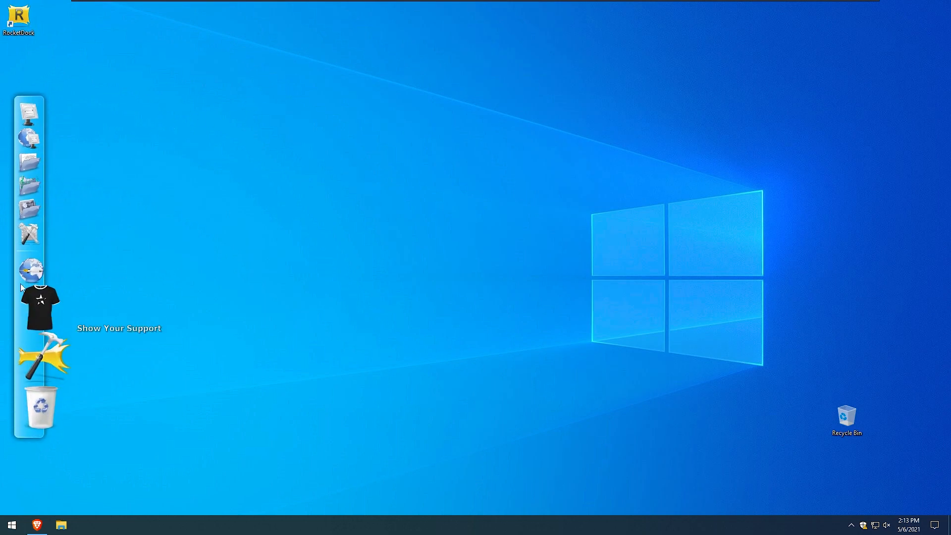
{"action": "left_click", "coordinate": [40, 356]}
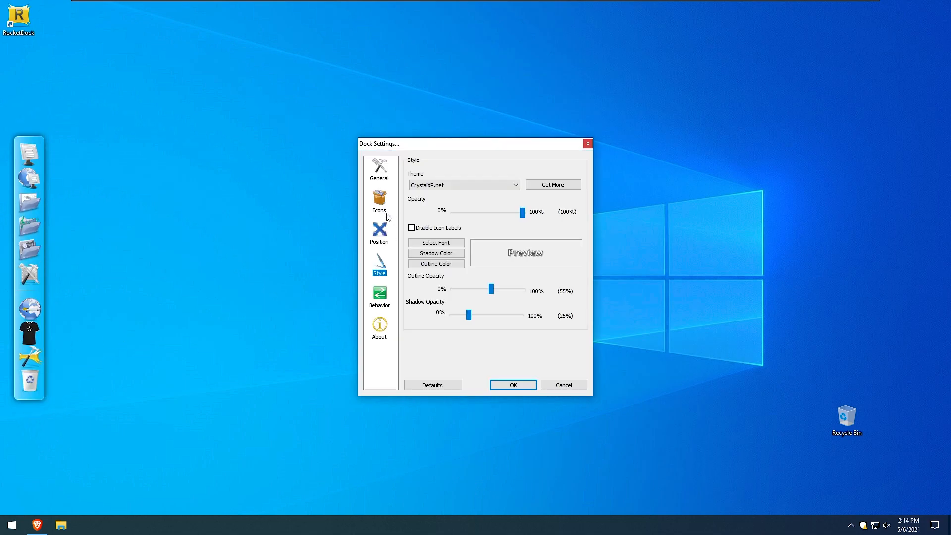
{"action": "left_click", "coordinate": [386, 233]}
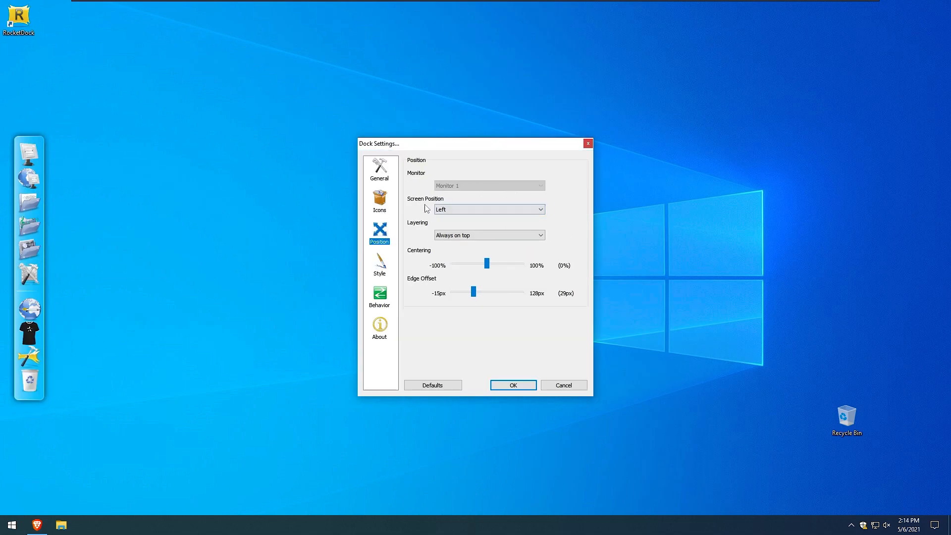
Try the Bottom and Right screen positions for the dock, then set it back to Left.
{"action": "left_click", "coordinate": [463, 212]}
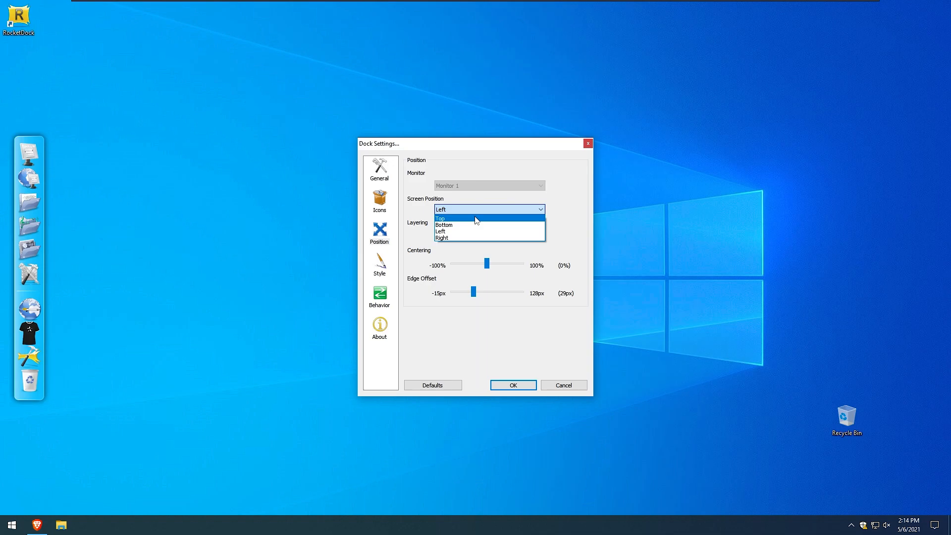
{"action": "left_click", "coordinate": [446, 225]}
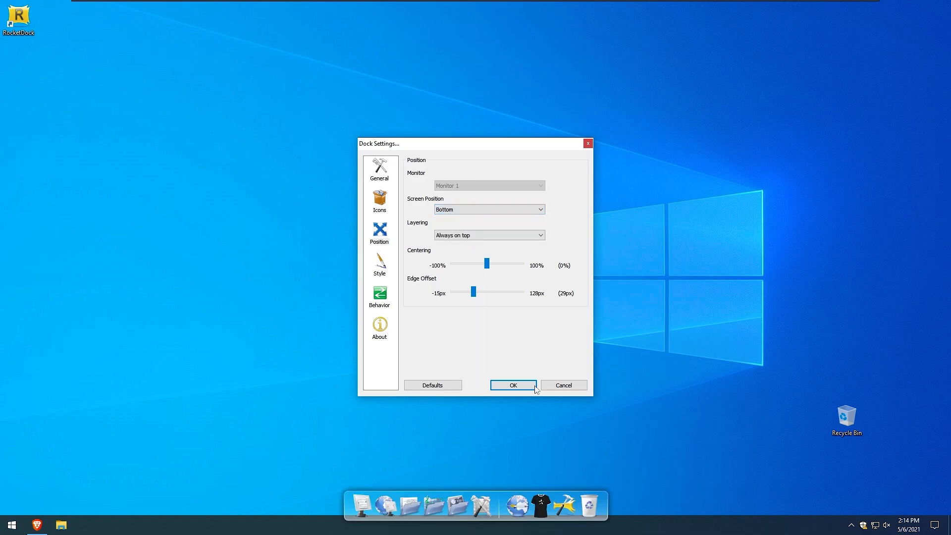
{"action": "left_click", "coordinate": [477, 211]}
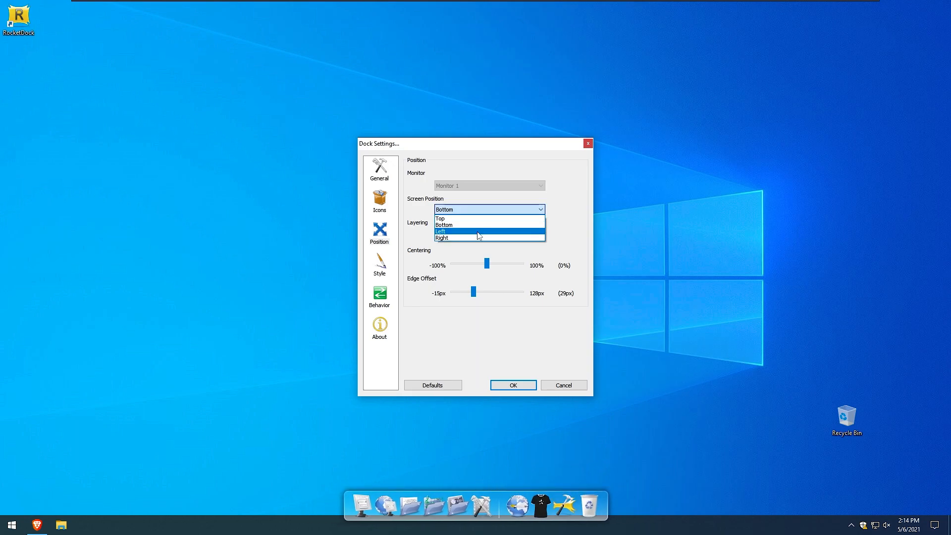
{"action": "left_click", "coordinate": [474, 237]}
{"action": "left_click", "coordinate": [491, 209]}
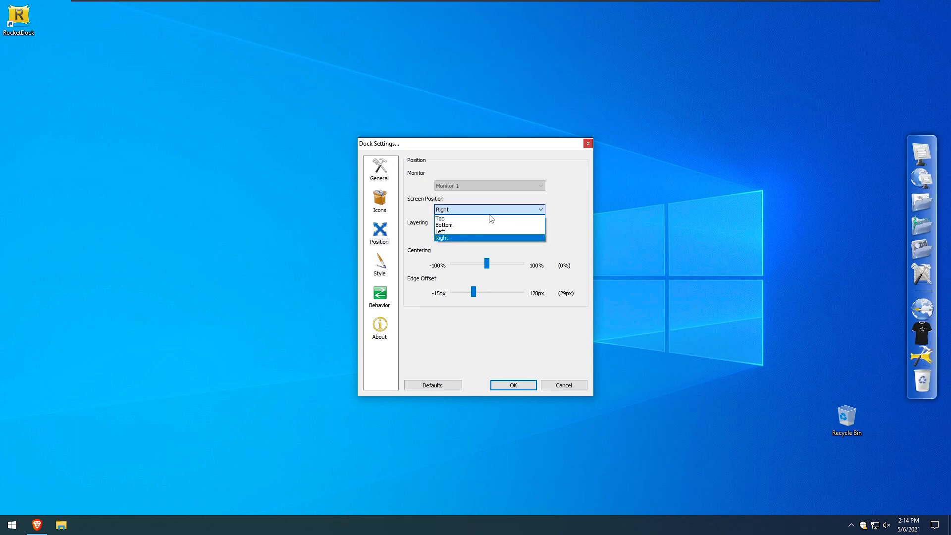
{"action": "left_click", "coordinate": [478, 231]}
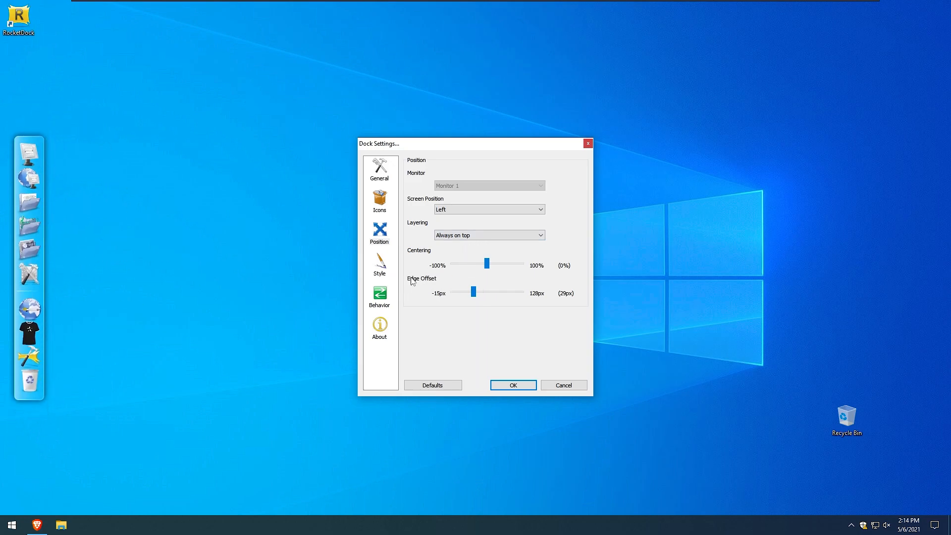
Reduce the dock's edge offset to 25px, review the theme list, and apply the dock settings.
{"action": "mouse_move", "coordinate": [475, 296]}
{"action": "left_mouse_down"}
{"action": "mouse_move", "coordinate": [459, 292]}
{"action": "mouse_move", "coordinate": [472, 287]}
{"action": "left_mouse_up"}
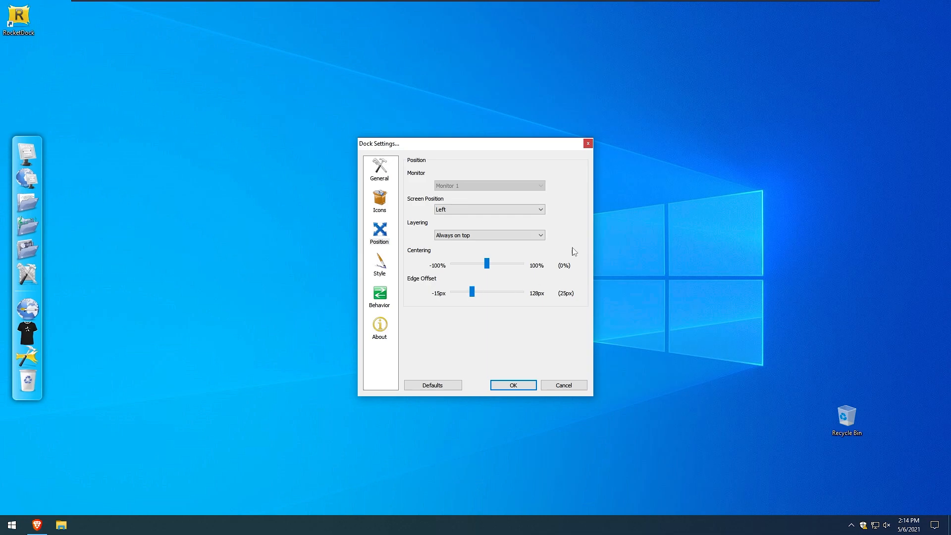
{"action": "left_click", "coordinate": [379, 264]}
{"action": "left_click", "coordinate": [422, 185]}
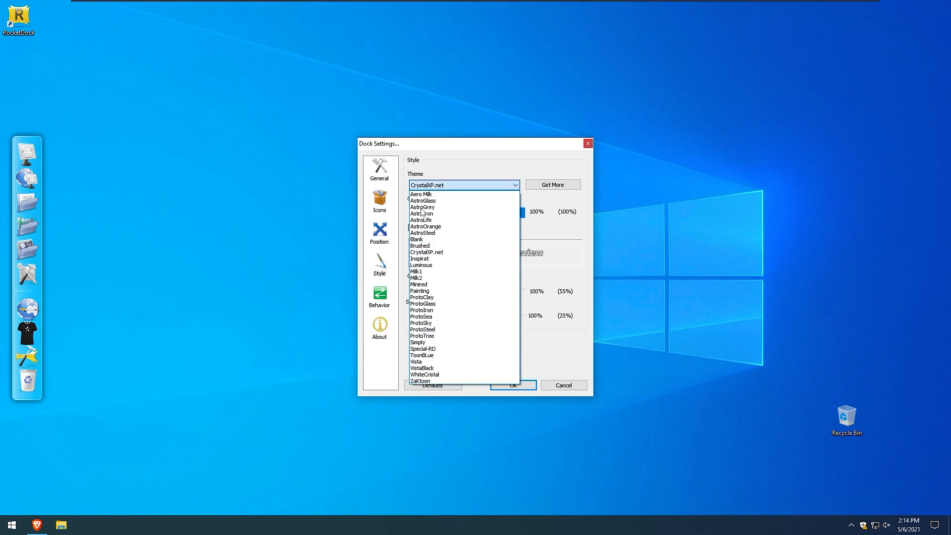
{"action": "left_click", "coordinate": [460, 186]}
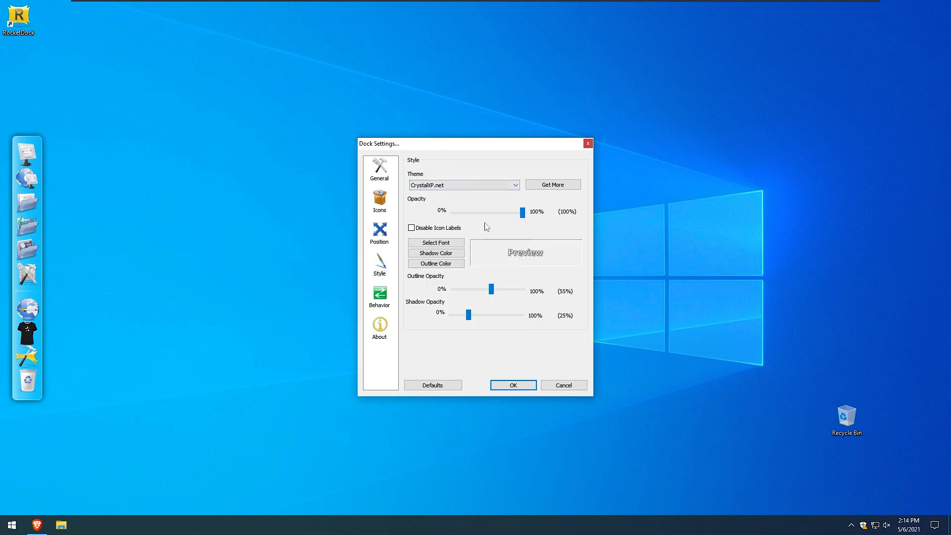
{"action": "left_click", "coordinate": [514, 387]}
Switch to the browser, open the M1 RocketDock skin page on DeviantArt, and start its download.
{"action": "left_click", "coordinate": [39, 523]}
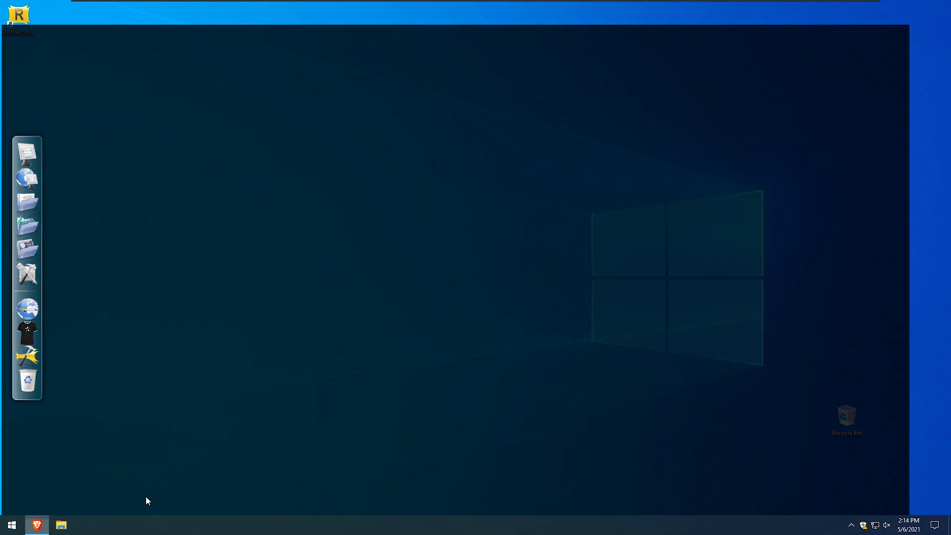
{"action": "left_click", "coordinate": [97, 8]}
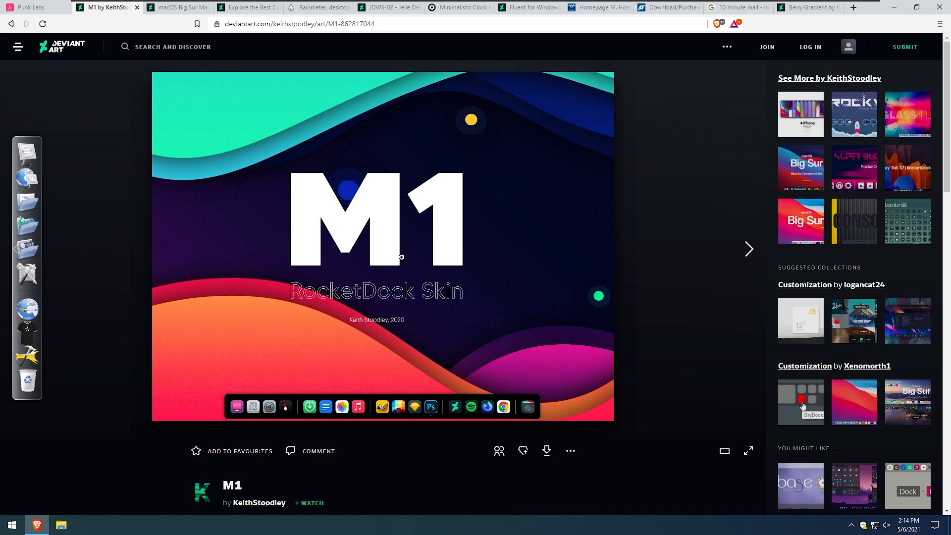
{"action": "left_click", "coordinate": [546, 451]}
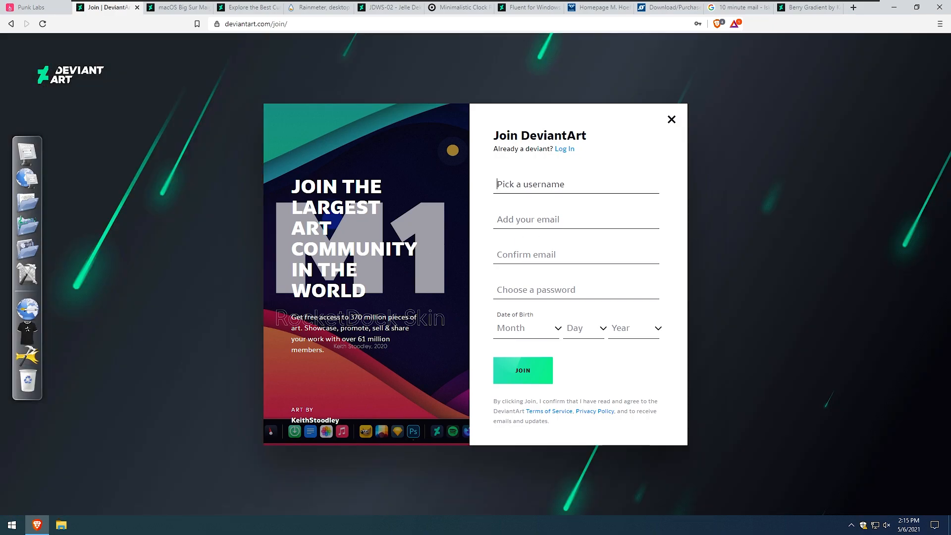
Log in to DeviantArt using the saved username and password.
{"action": "left_click", "coordinate": [566, 150]}
{"action": "left_click", "coordinate": [545, 213]}
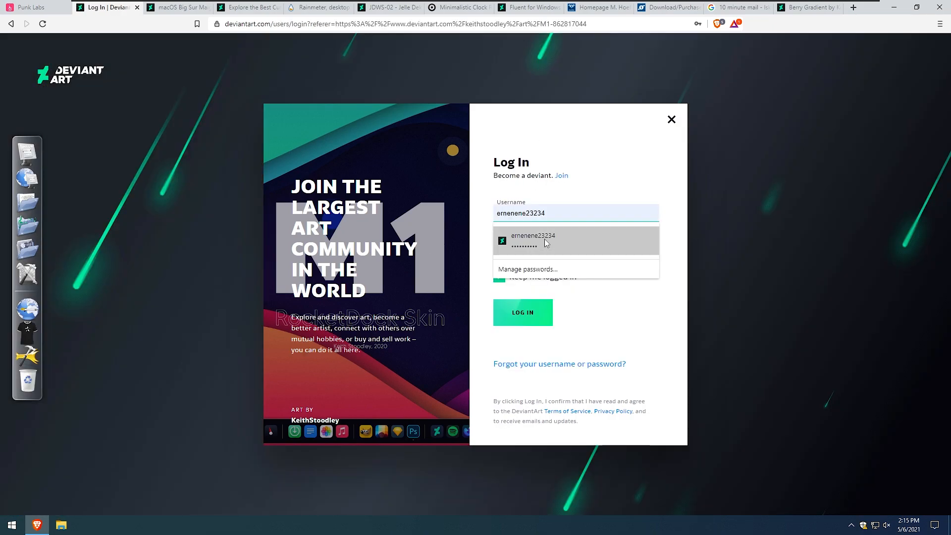
{"action": "left_click", "coordinate": [525, 237]}
{"action": "left_click", "coordinate": [524, 314]}
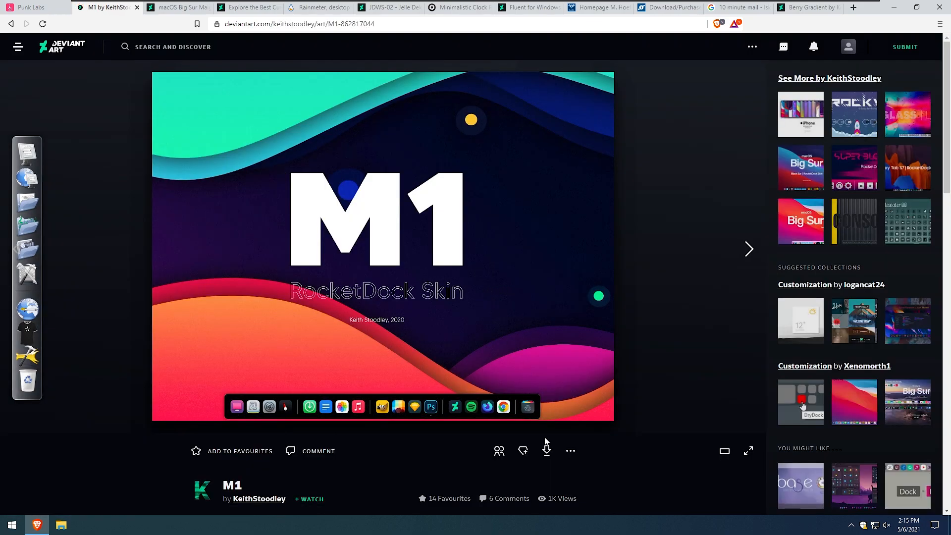
Download the M1 skin zip file and save it to the Downloads folder.
{"action": "left_click", "coordinate": [547, 448]}
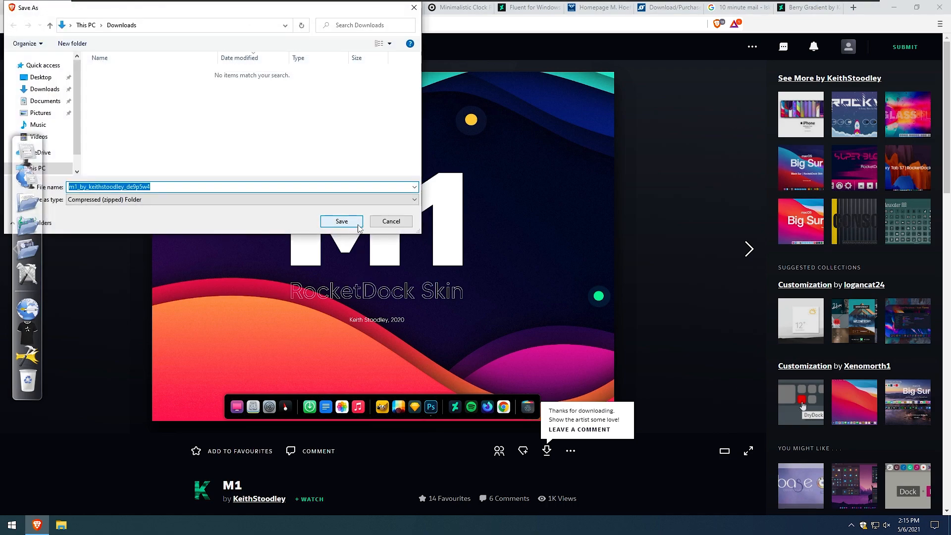
{"action": "left_click", "coordinate": [360, 226]}
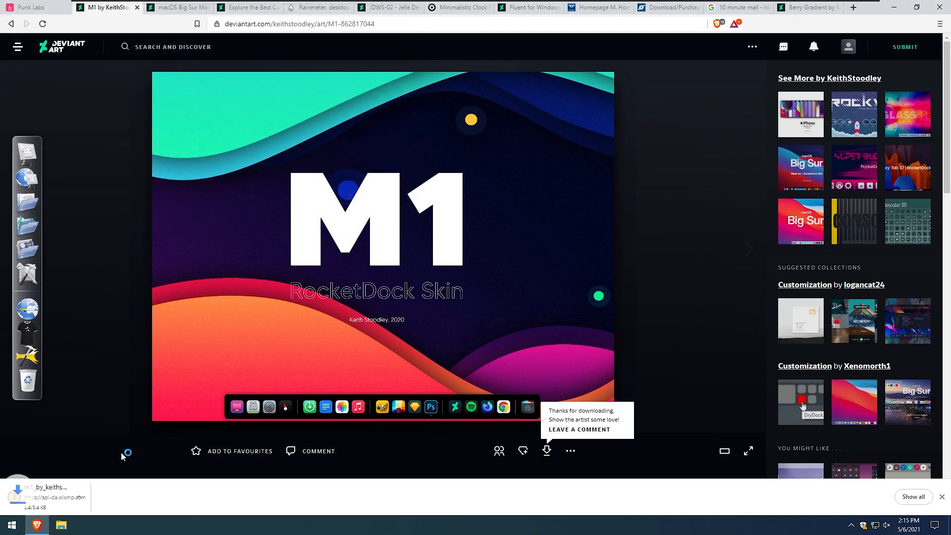
Minimize the browser, open the Downloads folder in File Explorer, and extract the M1 skin archive.
{"action": "left_click", "coordinate": [894, 7]}
{"action": "key", "text": "super+e"}
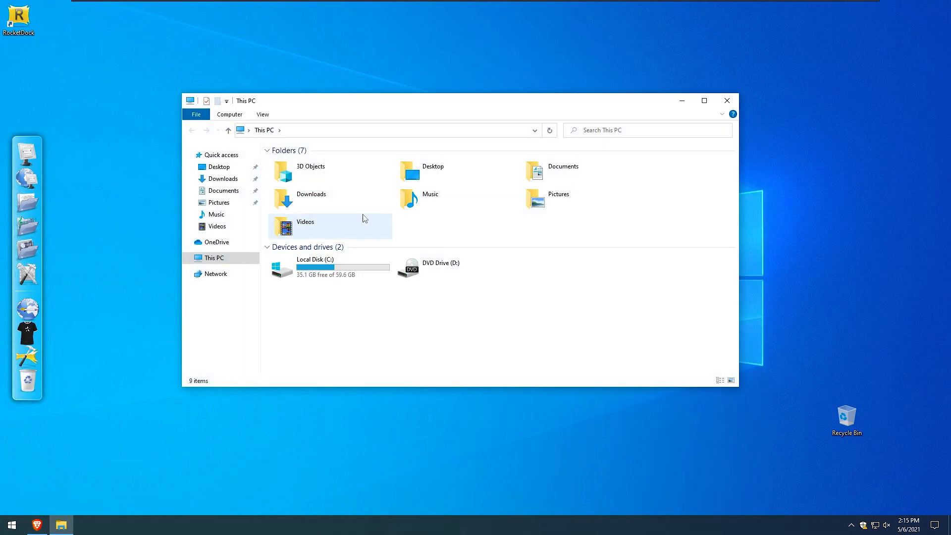
{"action": "double_click", "coordinate": [346, 206]}
{"action": "left_click", "coordinate": [349, 179]}
{"action": "right_click", "coordinate": [349, 179]}
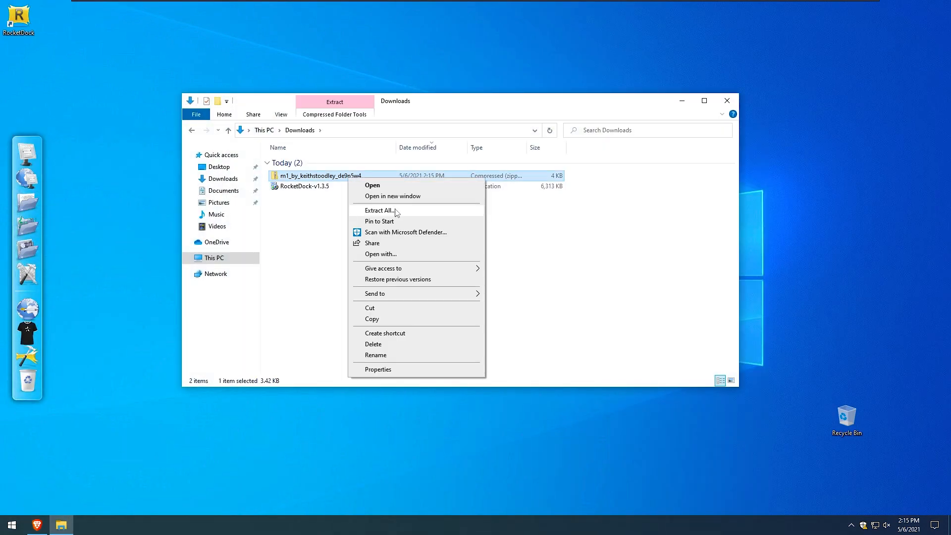
{"action": "left_click", "coordinate": [396, 210]}
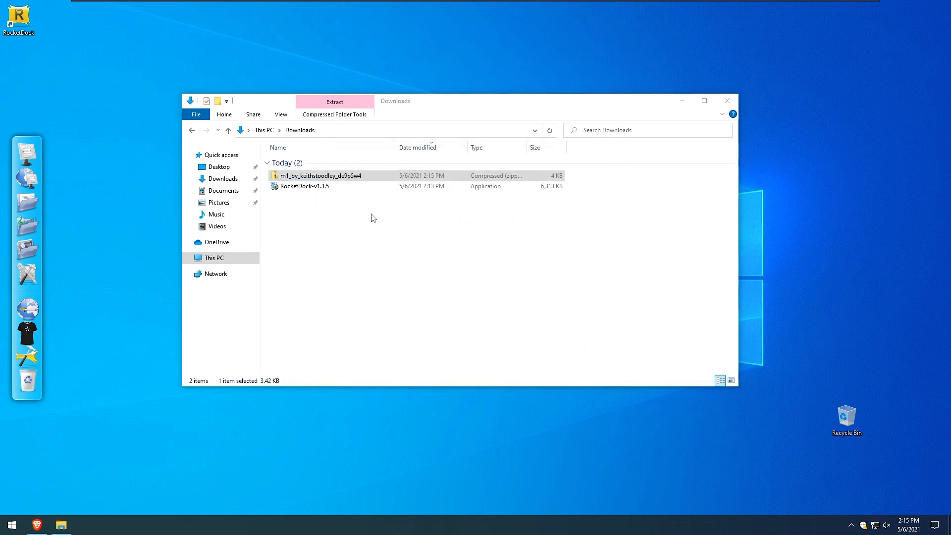
Inspect the contents of the extracted M1 skin folder.
{"action": "left_click", "coordinate": [346, 199]}
{"action": "double_click", "coordinate": [345, 200]}
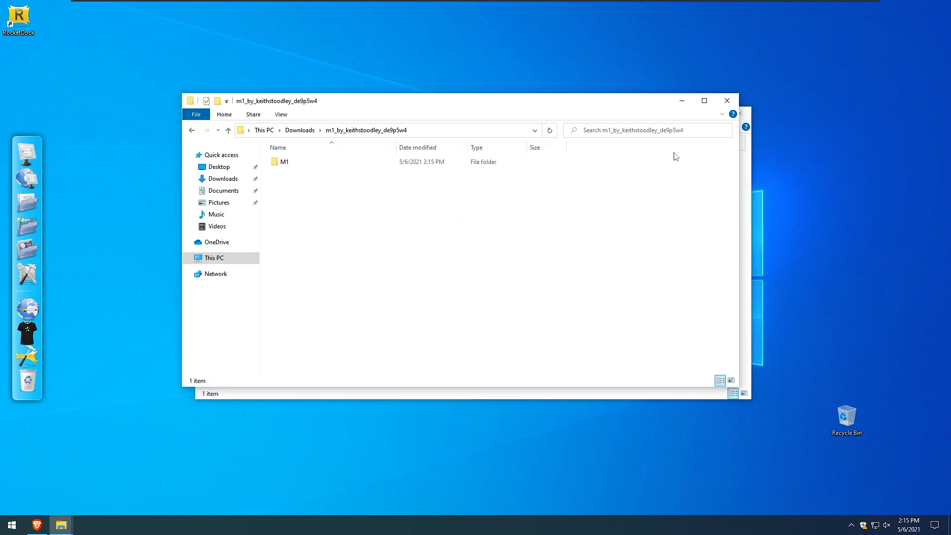
{"action": "double_click", "coordinate": [369, 162]}
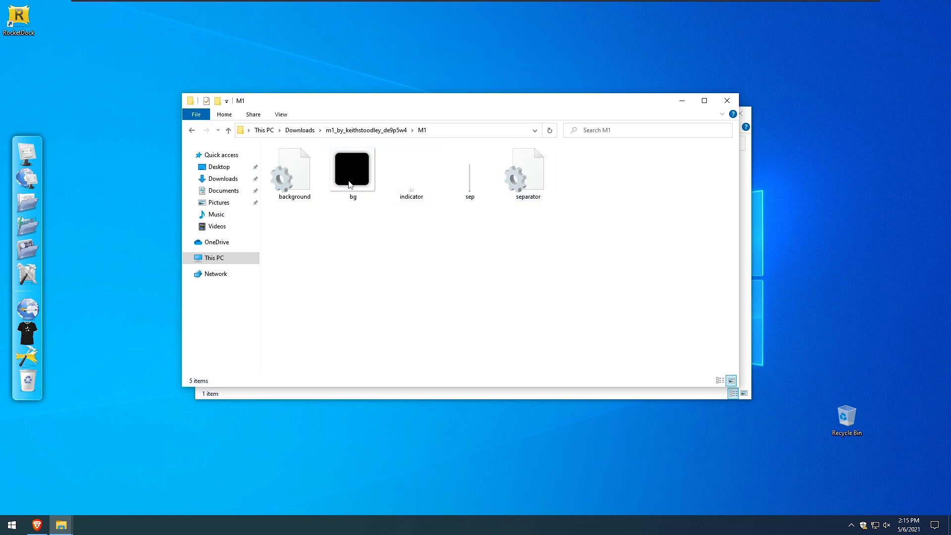
{"action": "left_click", "coordinate": [193, 132]}
Cut the M1 skin folder and open the RocketDock Skins folder under Local Disk (C:) > Program Files (x86).
{"action": "right_click", "coordinate": [311, 169]}
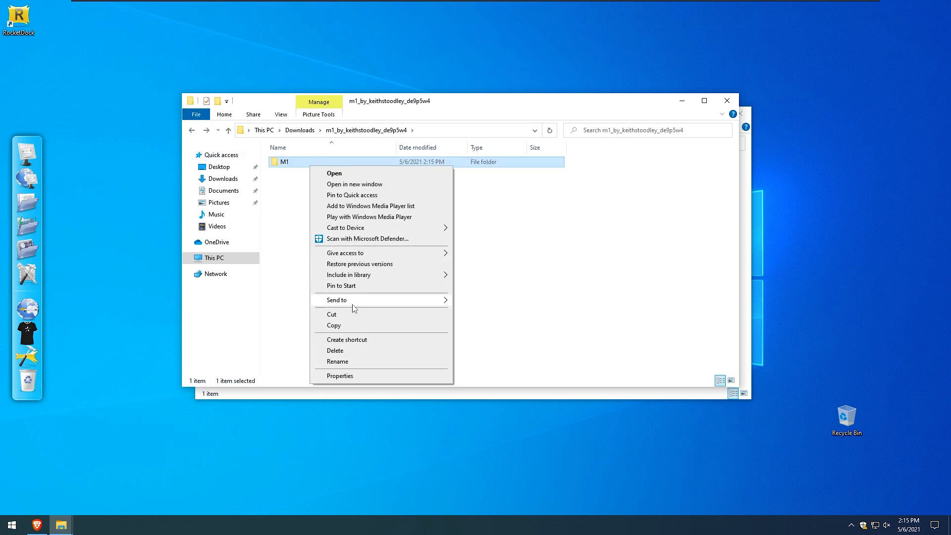
{"action": "left_click", "coordinate": [352, 315]}
{"action": "left_click", "coordinate": [250, 263]}
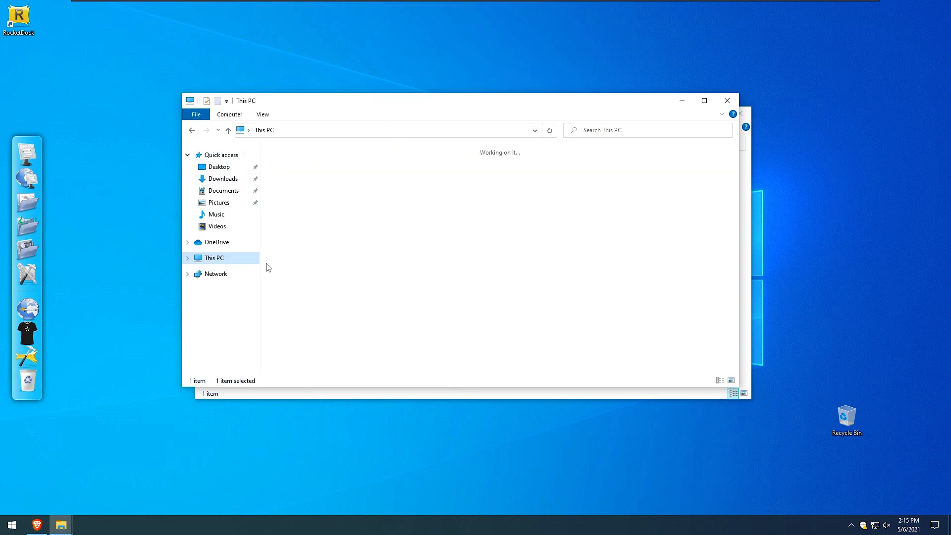
{"action": "double_click", "coordinate": [297, 268]}
{"action": "double_click", "coordinate": [317, 183]}
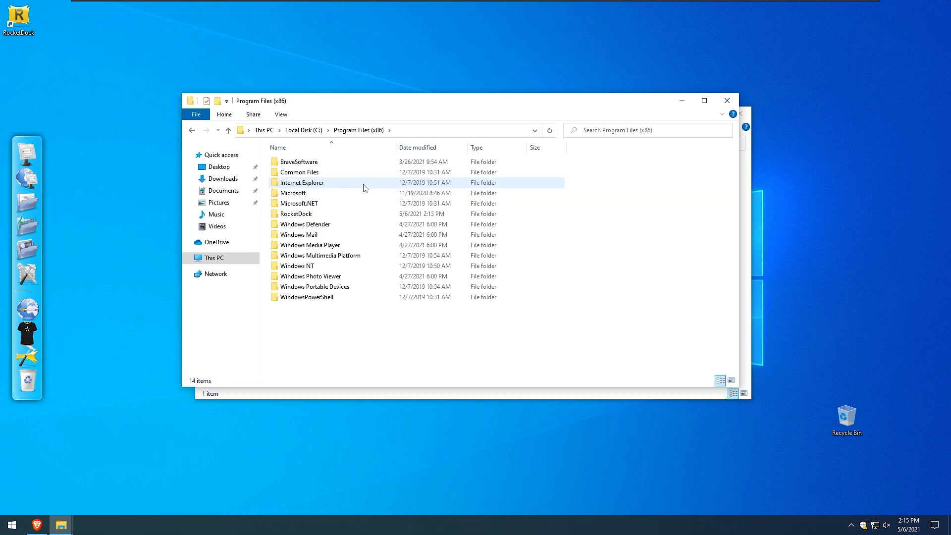
{"action": "double_click", "coordinate": [327, 213]}
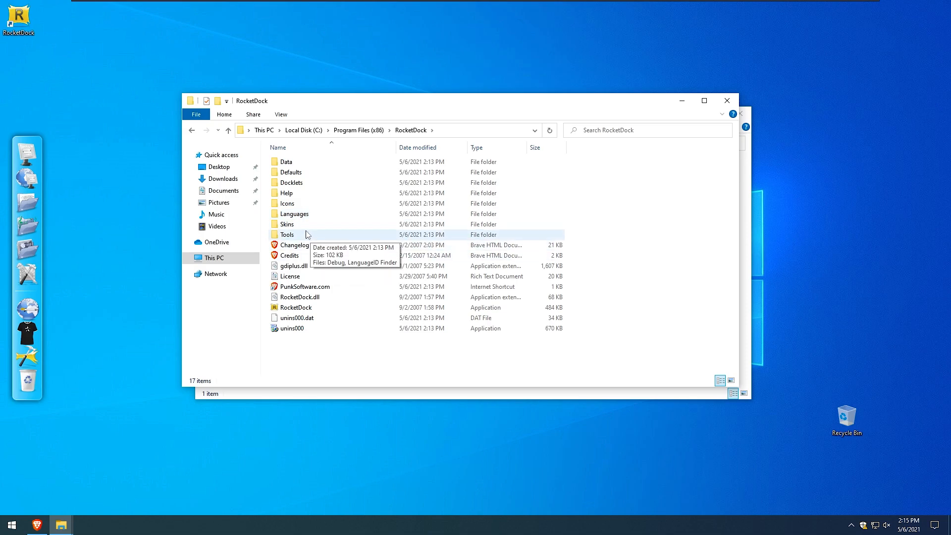
{"action": "double_click", "coordinate": [292, 223]}
Delete every skin folder except Aero Milk, approving administrator permission for all items.
{"action": "scroll", "coordinate": [332, 302], "scroll_direction": "down", "scroll_amount": 3}
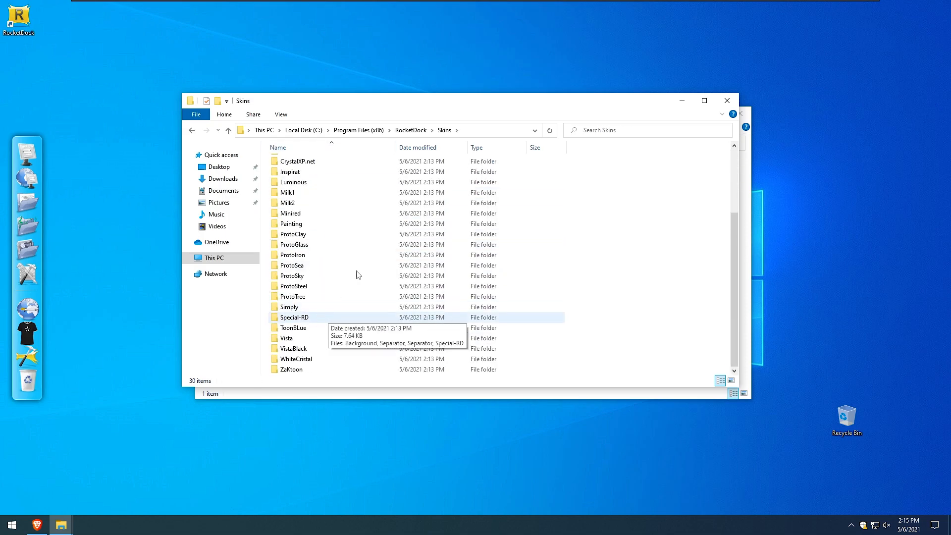
{"action": "scroll", "coordinate": [327, 277], "scroll_direction": "up", "scroll_amount": 3}
{"action": "left_click_drag", "start_coordinate": [569, 171], "coordinate": [373, 378]}
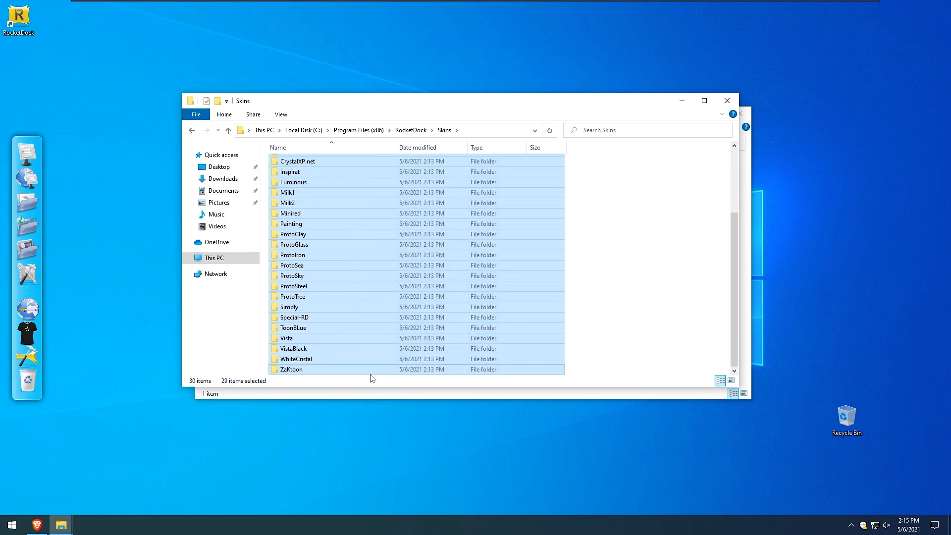
{"action": "key", "text": "Delete"}
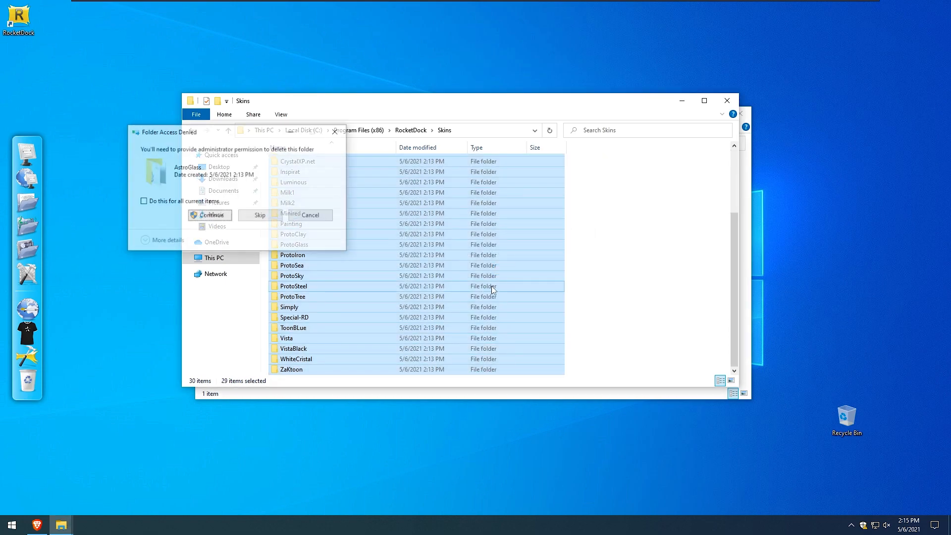
{"action": "left_click", "coordinate": [139, 199]}
{"action": "left_click", "coordinate": [206, 213]}
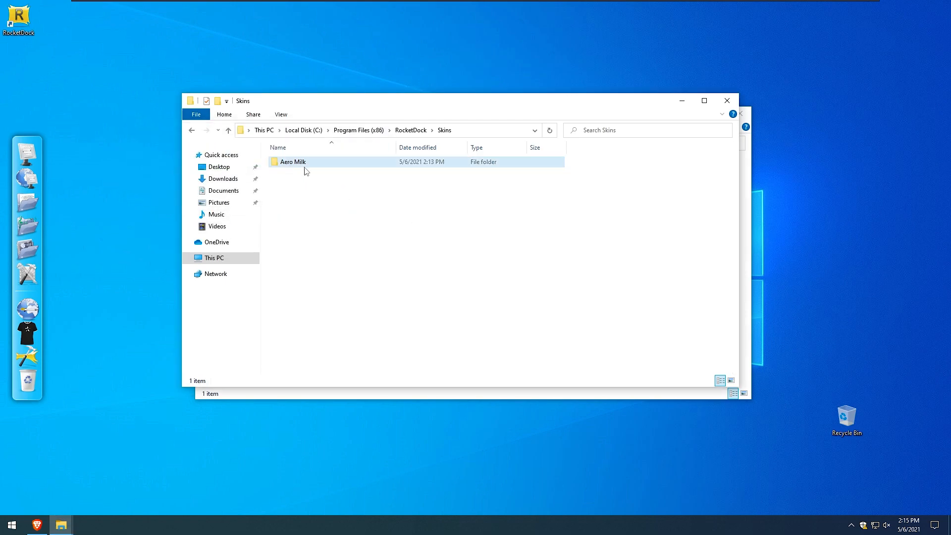
Paste the M1 folder into the RocketDock Skins folder, granting administrator permission.
{"action": "right_click", "coordinate": [313, 200]}
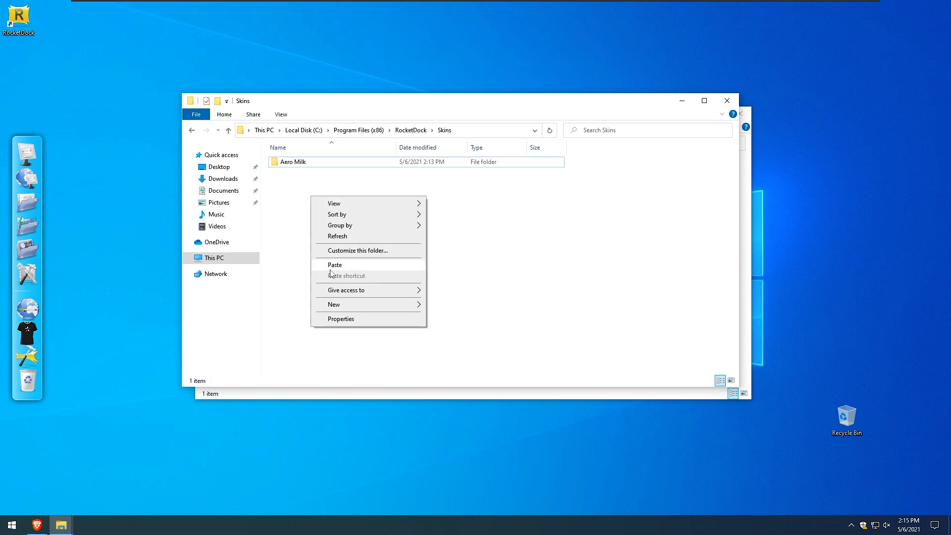
{"action": "left_click", "coordinate": [331, 261]}
{"action": "left_click", "coordinate": [436, 197]}
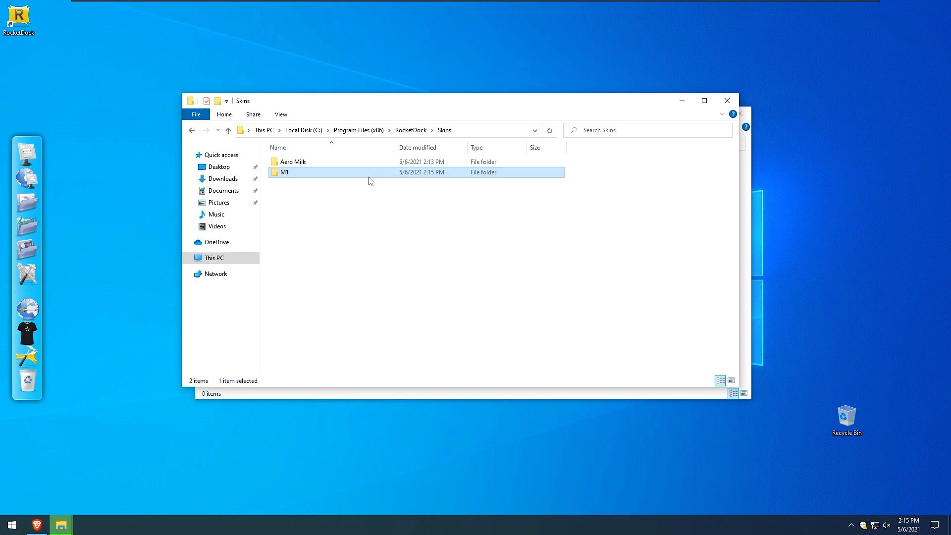
Open the pasted M1 folder to check its files, then close both Explorer windows.
{"action": "double_click", "coordinate": [292, 172]}
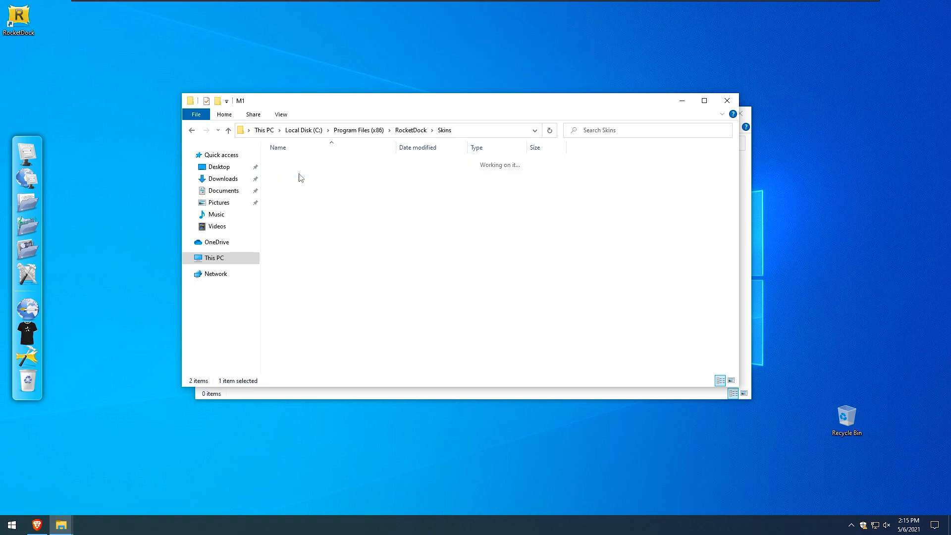
{"action": "left_click", "coordinate": [726, 101]}
{"action": "left_click", "coordinate": [740, 113]}
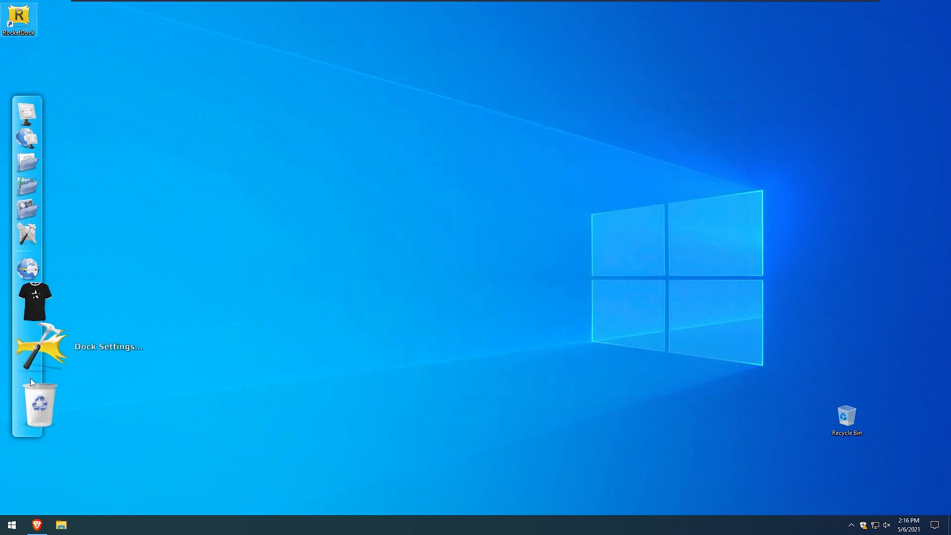
Open Dock Settings from the dock and choose M1 as the style theme.
{"action": "left_click", "coordinate": [37, 359]}
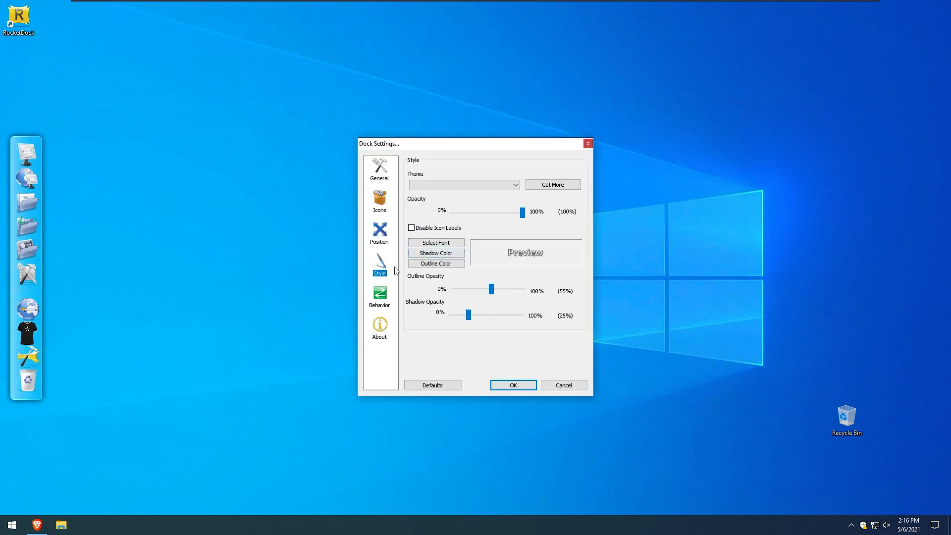
{"action": "left_click", "coordinate": [438, 184]}
{"action": "left_click", "coordinate": [429, 202]}
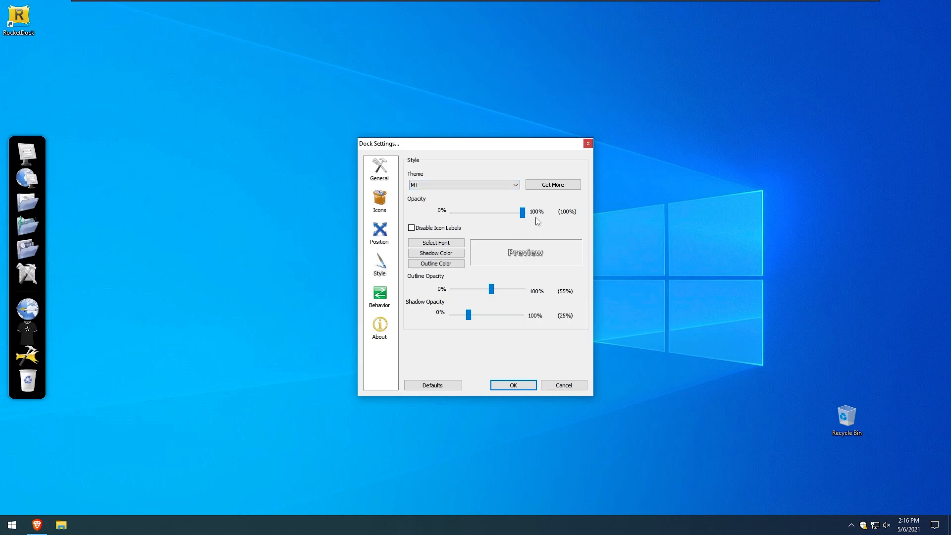
Set the dock opacity to 50% and confirm the settings.
{"action": "left_click_drag", "start_coordinate": [524, 213], "coordinate": [521, 213]}
{"action": "left_click_drag", "start_coordinate": [511, 211], "coordinate": [488, 209]}
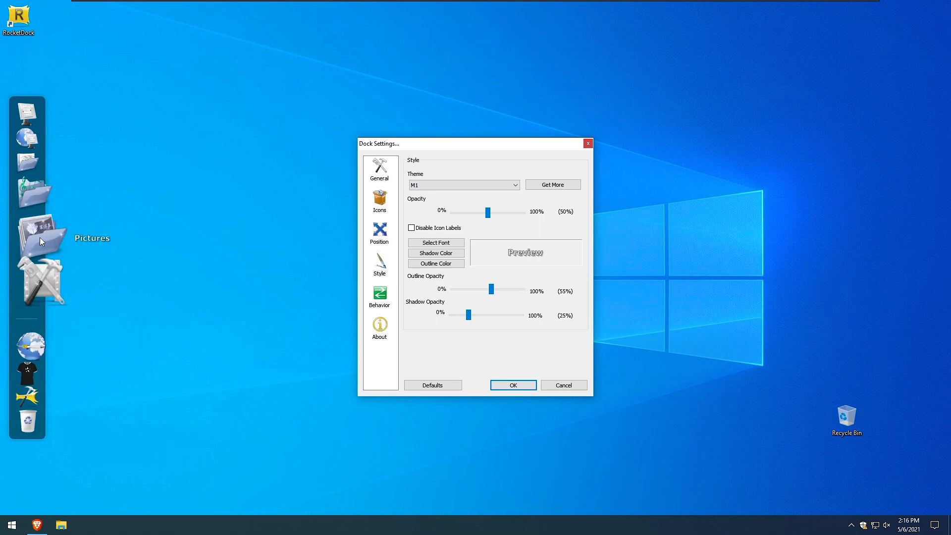
{"action": "left_click", "coordinate": [520, 387]}
Switch to the browser's macOS Big Sur Maiguris Icons page on DeviantArt and try its download button.
{"action": "left_click", "coordinate": [37, 525]}
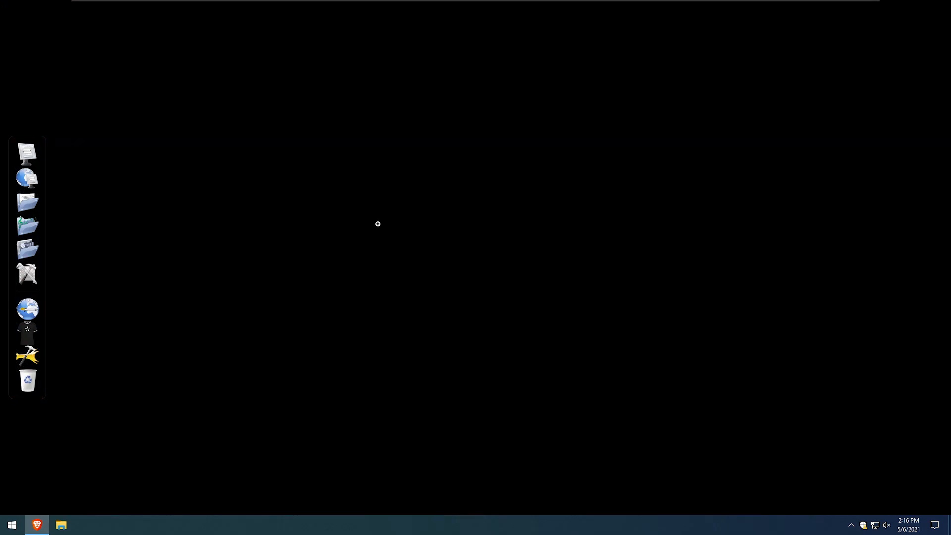
{"action": "left_click", "coordinate": [179, 12]}
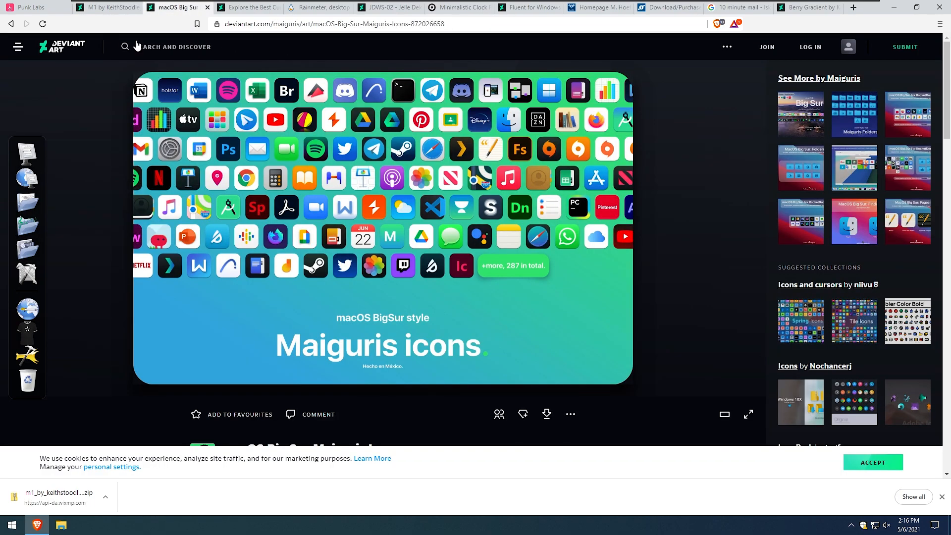
{"action": "scroll", "coordinate": [382, 288], "scroll_direction": "down", "scroll_amount": 3}
{"action": "scroll", "coordinate": [557, 290], "scroll_direction": "up", "scroll_amount": 3}
{"action": "scroll", "coordinate": [394, 297], "scroll_direction": "down", "scroll_amount": 1}
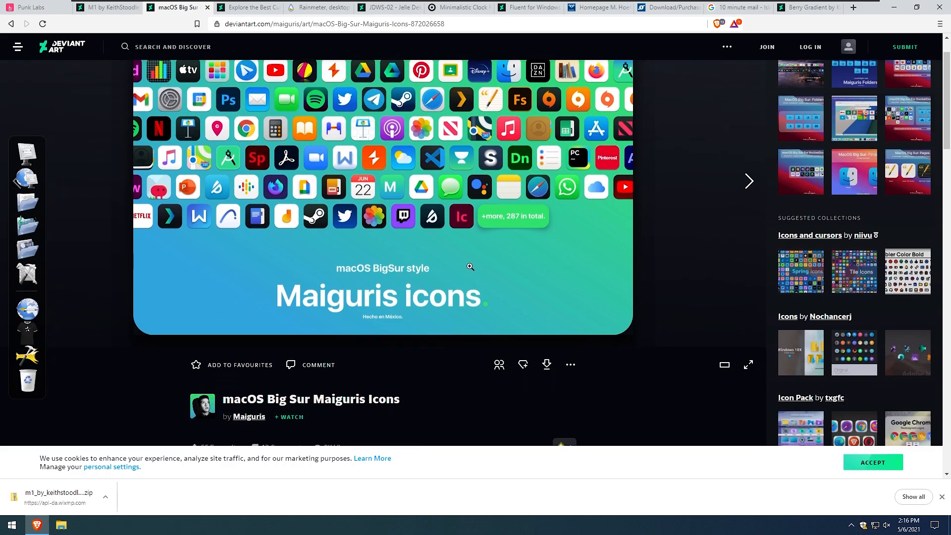
{"action": "left_click", "coordinate": [546, 366]}
{"action": "scroll", "coordinate": [489, 134], "scroll_direction": "up", "scroll_amount": 1}
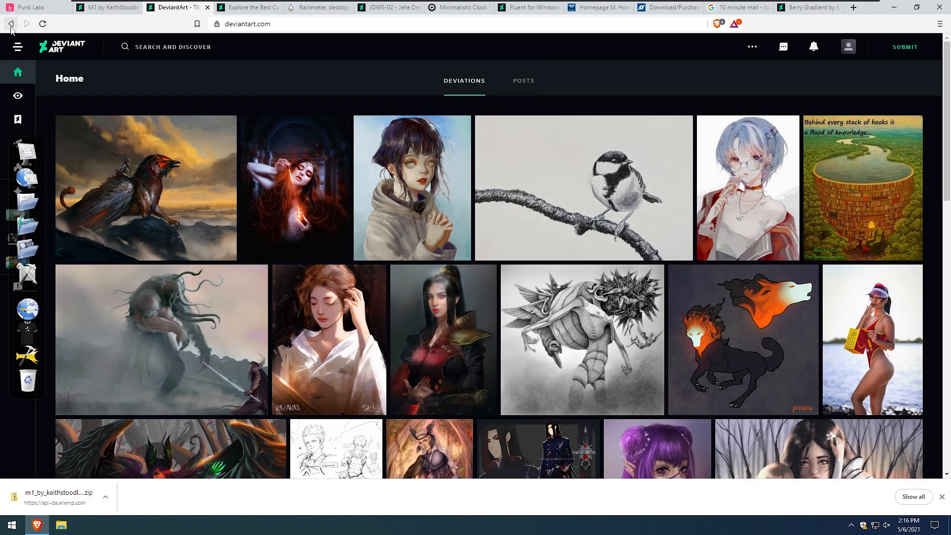
{"action": "left_click", "coordinate": [11, 27]}
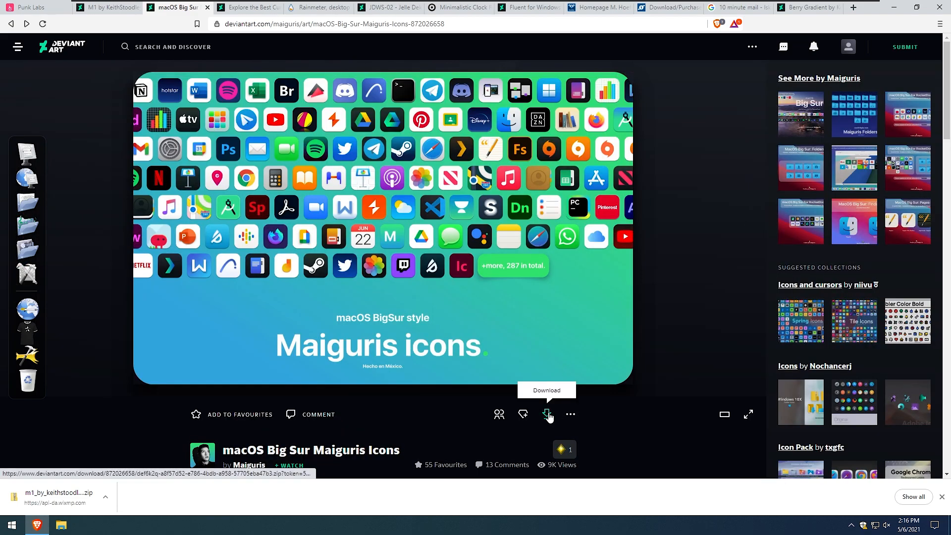
Download the macOS Big Sur Maiguris Icons zip and minimize the browser.
{"action": "scroll", "coordinate": [549, 417], "scroll_direction": "down", "scroll_amount": 2}
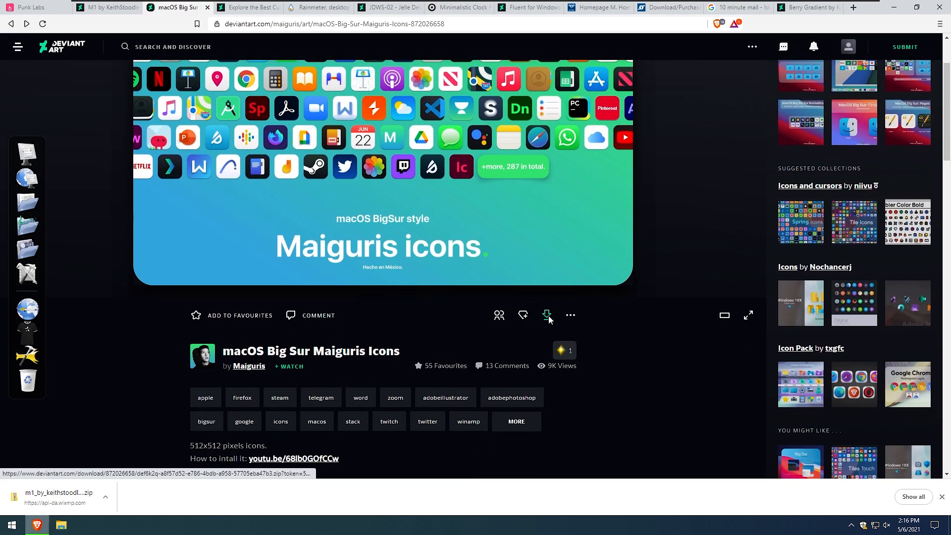
{"action": "left_click", "coordinate": [548, 319]}
{"action": "left_click", "coordinate": [347, 219]}
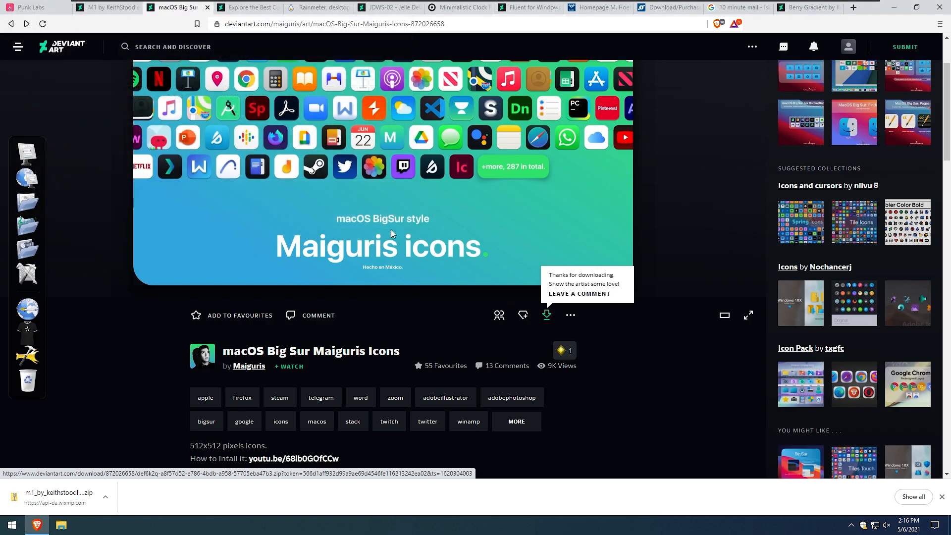
{"action": "left_click", "coordinate": [902, 7]}
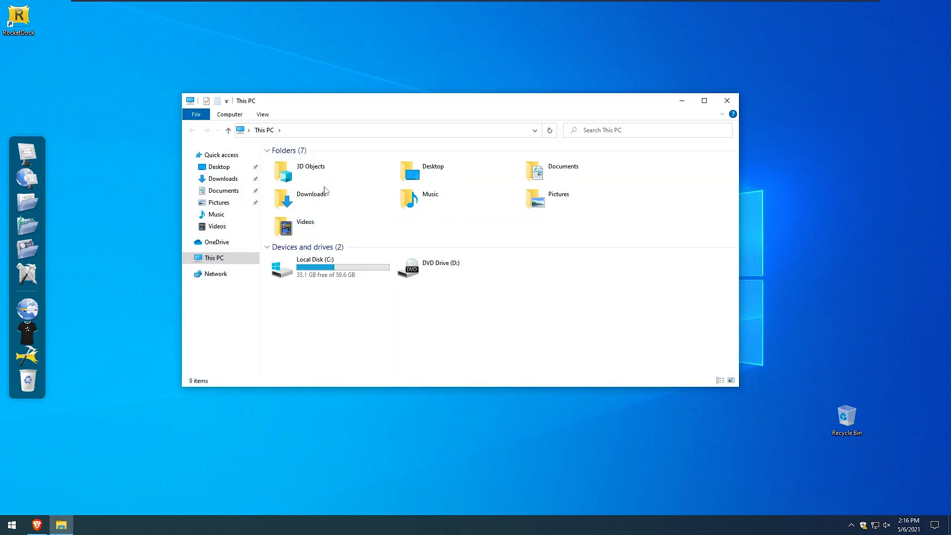
Open the Downloads folder and extract the macOS Big Sur Maiguris icons archive, briefly opening the extracted folder.
{"action": "double_click", "coordinate": [323, 197]}
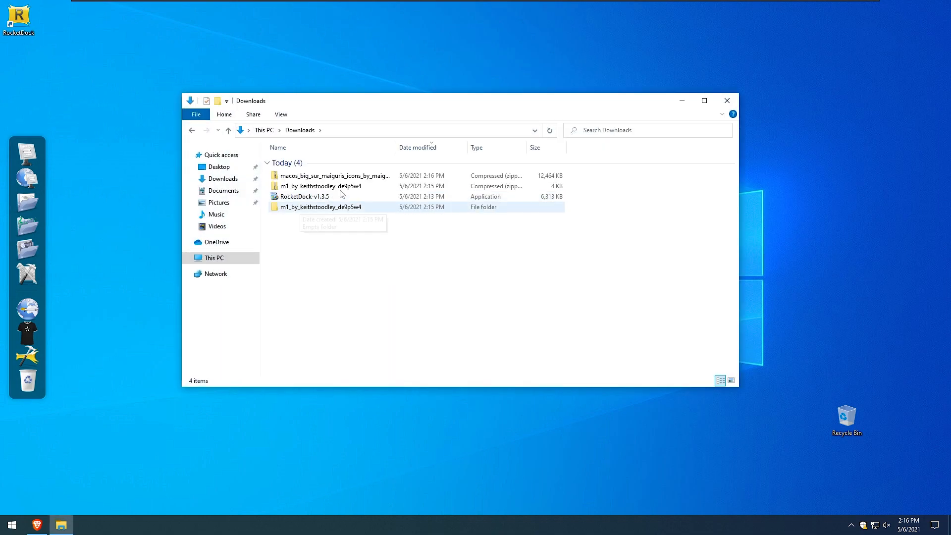
{"action": "right_click", "coordinate": [323, 176]}
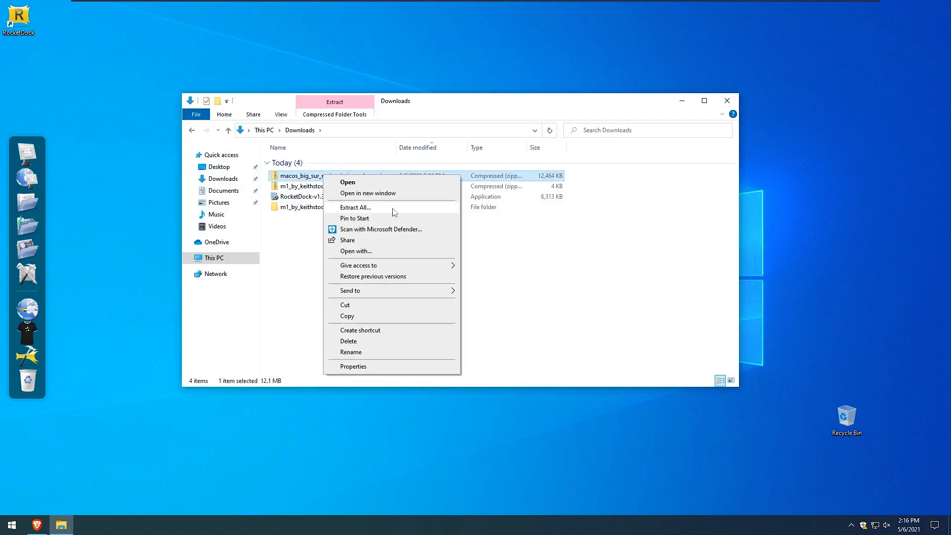
{"action": "left_click", "coordinate": [355, 207]}
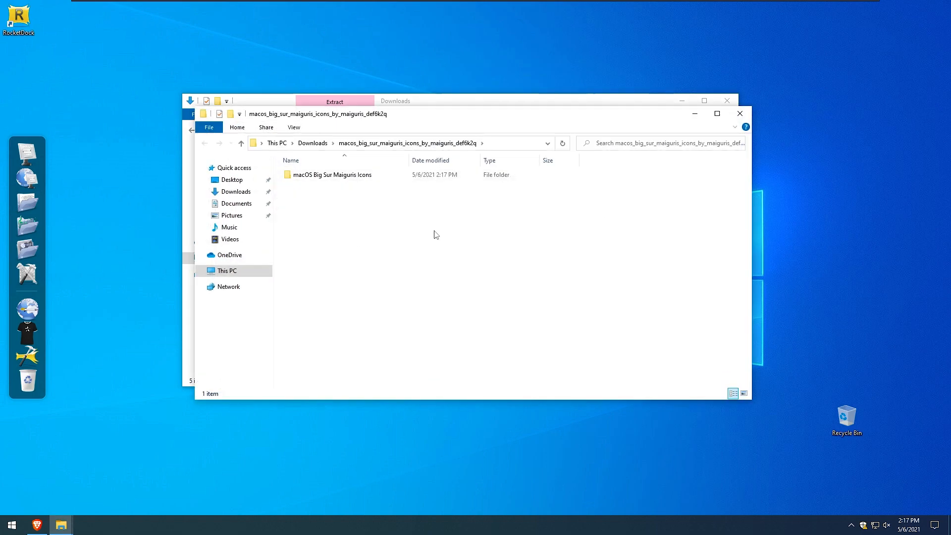
{"action": "double_click", "coordinate": [374, 177]}
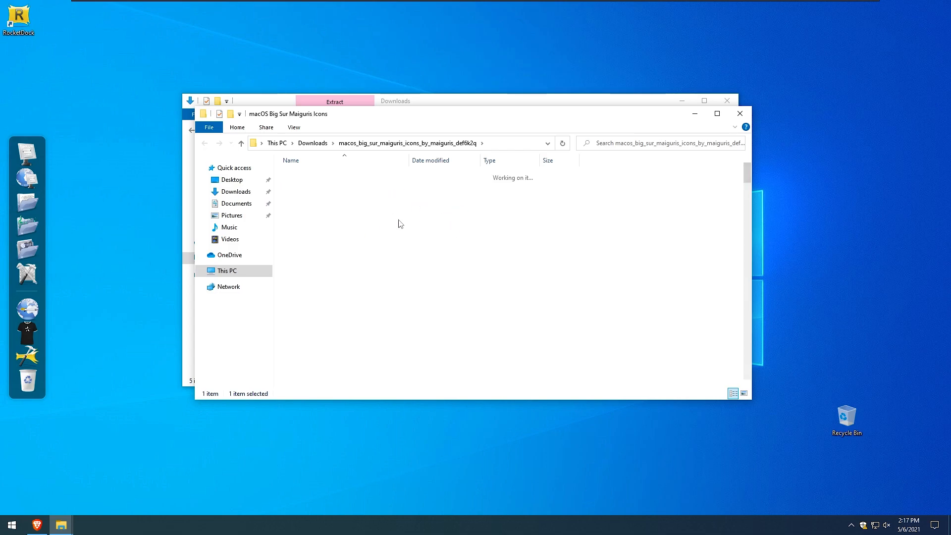
{"action": "left_click", "coordinate": [206, 143]}
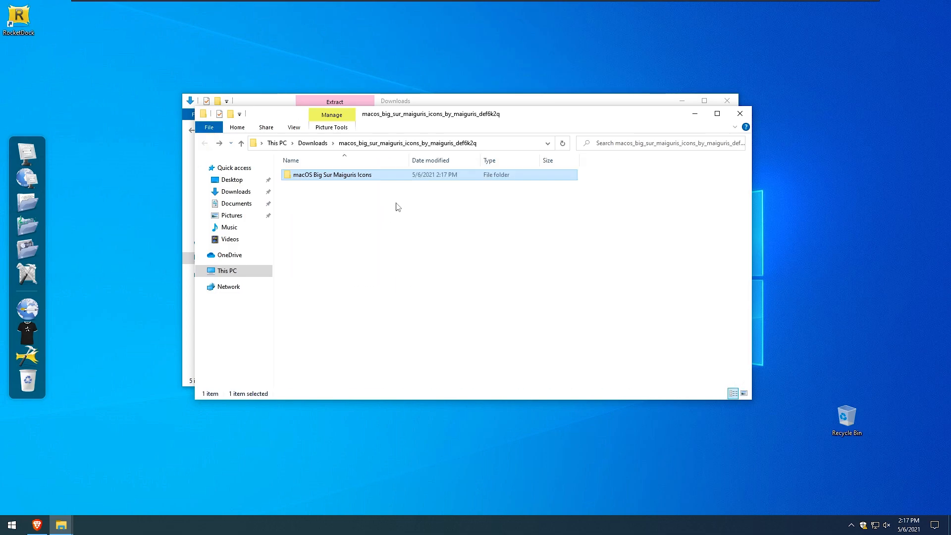
Cut the macOS Big Sur Maiguris Icons folder and open the RocketDock Icons folder under Program Files (x86).
{"action": "right_click", "coordinate": [380, 180]}
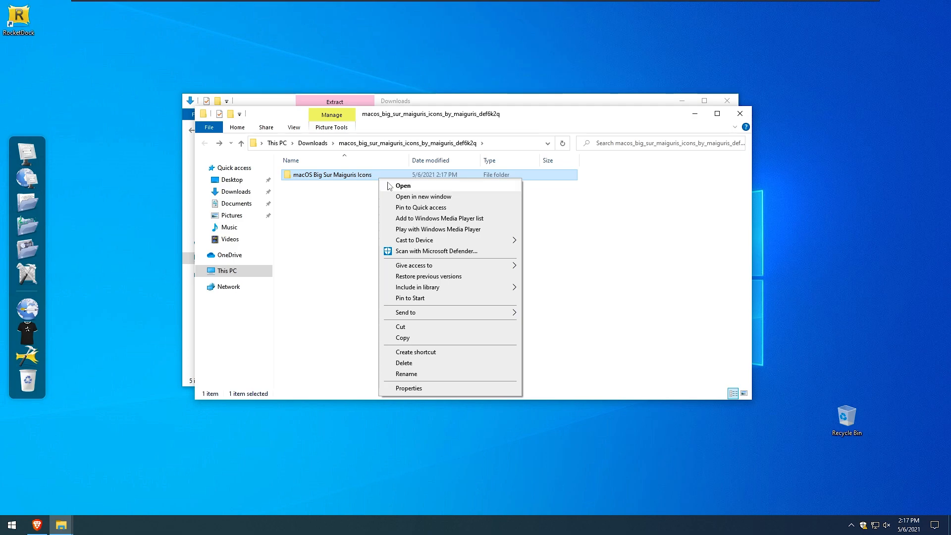
{"action": "left_click", "coordinate": [432, 328]}
{"action": "left_click", "coordinate": [255, 272]}
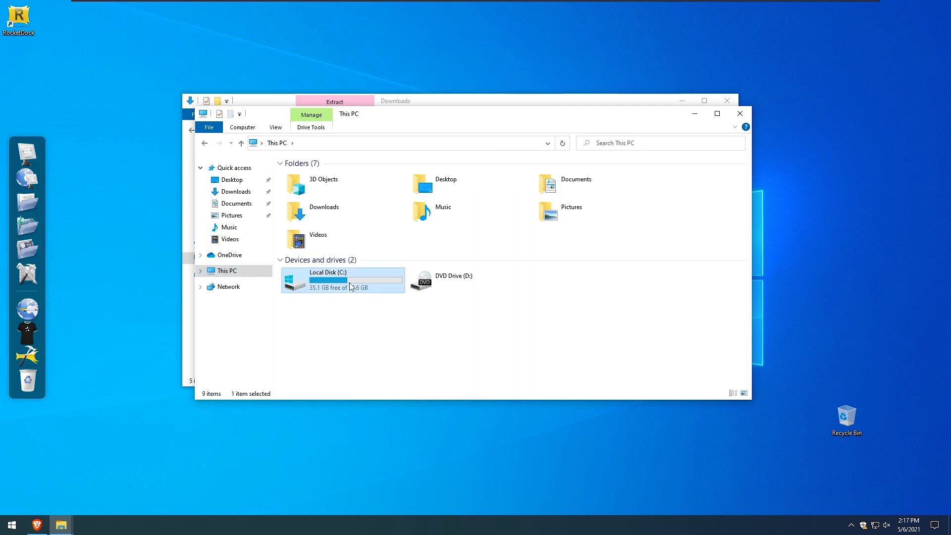
{"action": "double_click", "coordinate": [351, 283]}
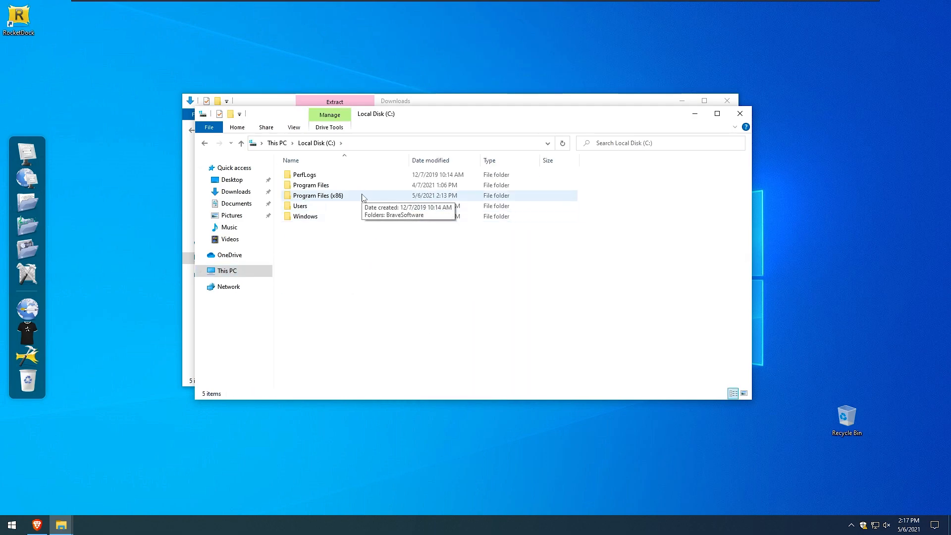
{"action": "double_click", "coordinate": [363, 196]}
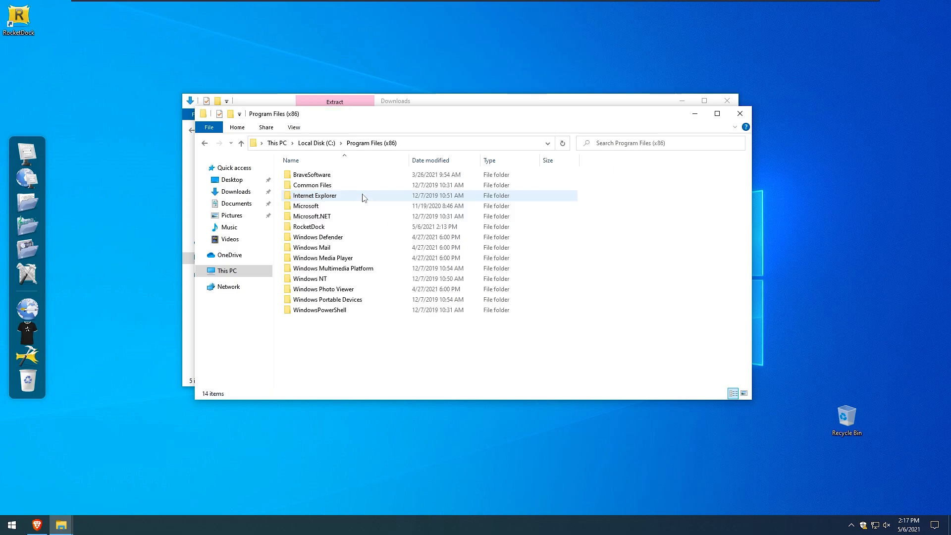
{"action": "double_click", "coordinate": [357, 226]}
{"action": "double_click", "coordinate": [346, 216]}
Paste the icons folder into the RocketDock Icons folder, granting administrator permission.
{"action": "right_click", "coordinate": [658, 320]}
{"action": "left_click", "coordinate": [651, 326]}
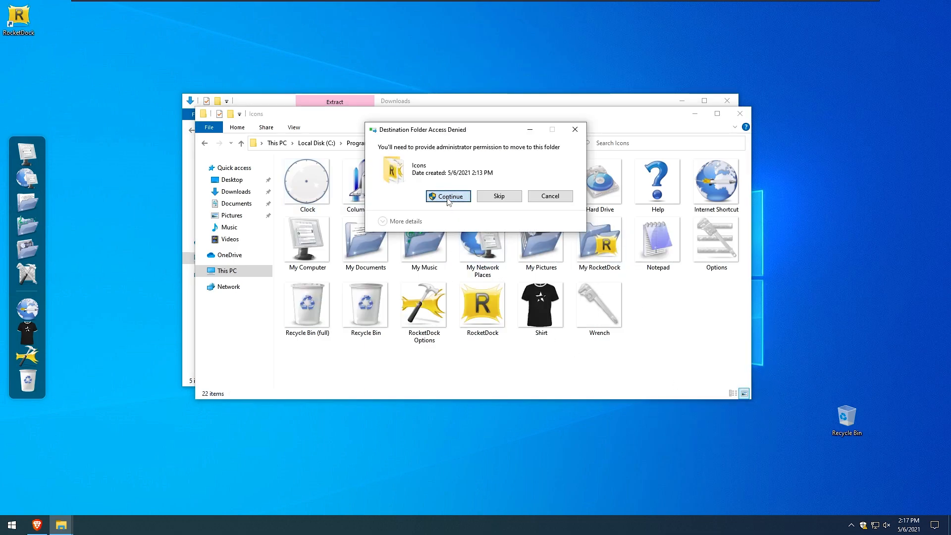
{"action": "left_click", "coordinate": [446, 193]}
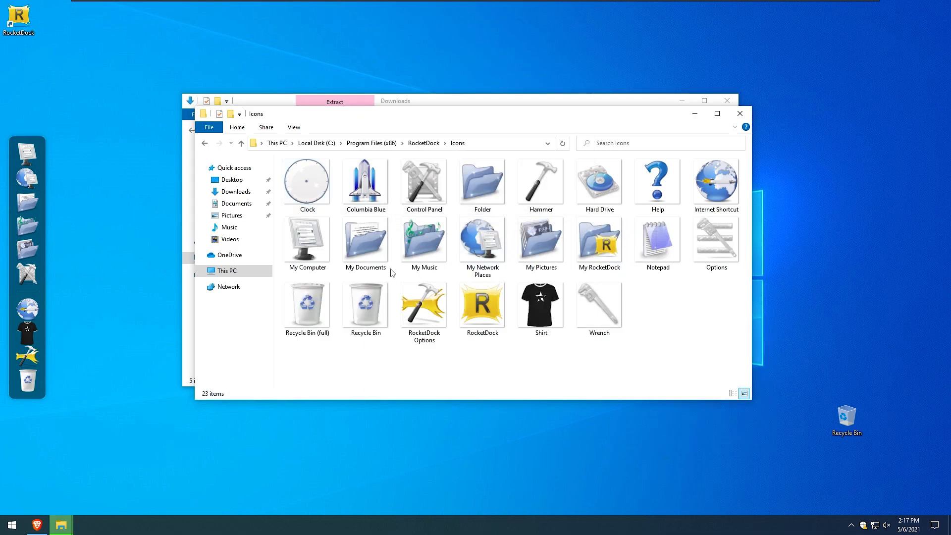
Reposition the Explorer window and open the pasted macOS Big Sur Maiguris Icons folder.
{"action": "left_click_drag", "start_coordinate": [546, 119], "coordinate": [507, 116]}
{"action": "double_click", "coordinate": [277, 182]}
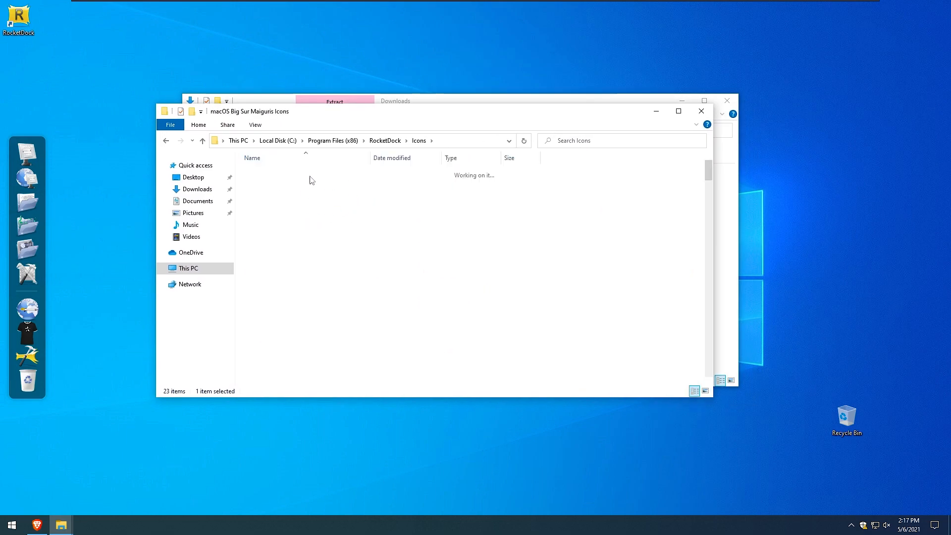
Scroll through the pasted icons folder to review its contents, then close the Explorer window.
{"action": "scroll", "coordinate": [598, 272], "scroll_direction": "down", "scroll_amount": 15}
{"action": "scroll", "coordinate": [598, 272], "scroll_direction": "down", "scroll_amount": 12}
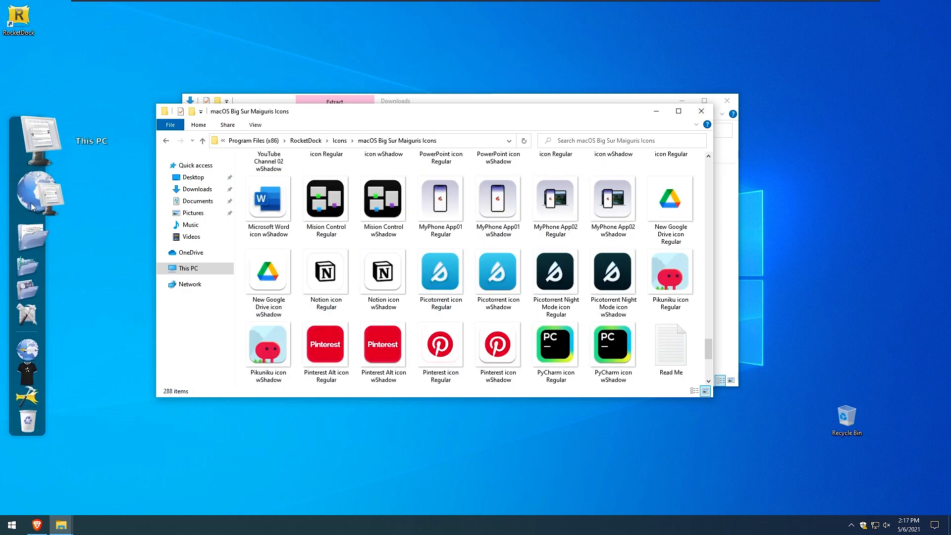
{"action": "left_click", "coordinate": [701, 111]}
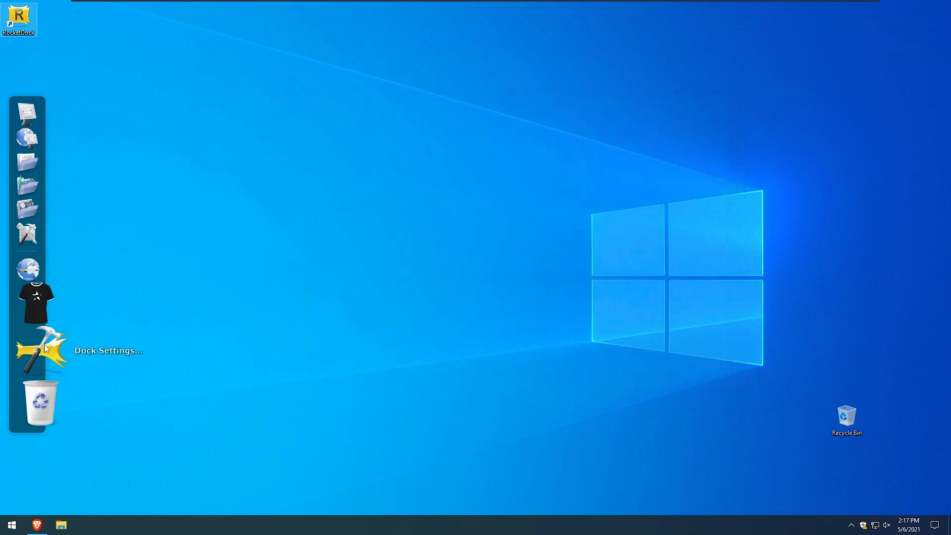
Open Icon Settings for the This PC dock item and add the RocketDock\Icons\macOS Big Sur Maiguris Icons folder to the folders list.
{"action": "right_click", "coordinate": [35, 151]}
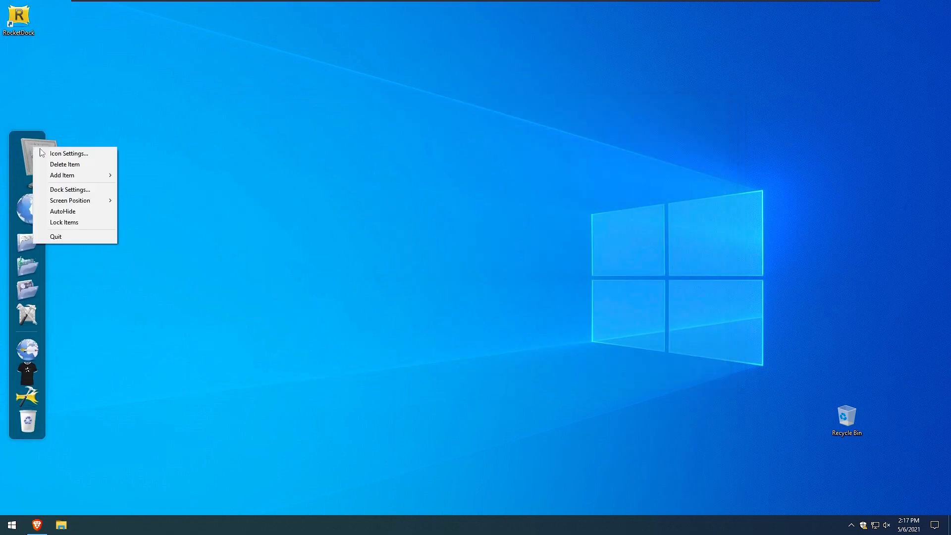
{"action": "left_click", "coordinate": [84, 154]}
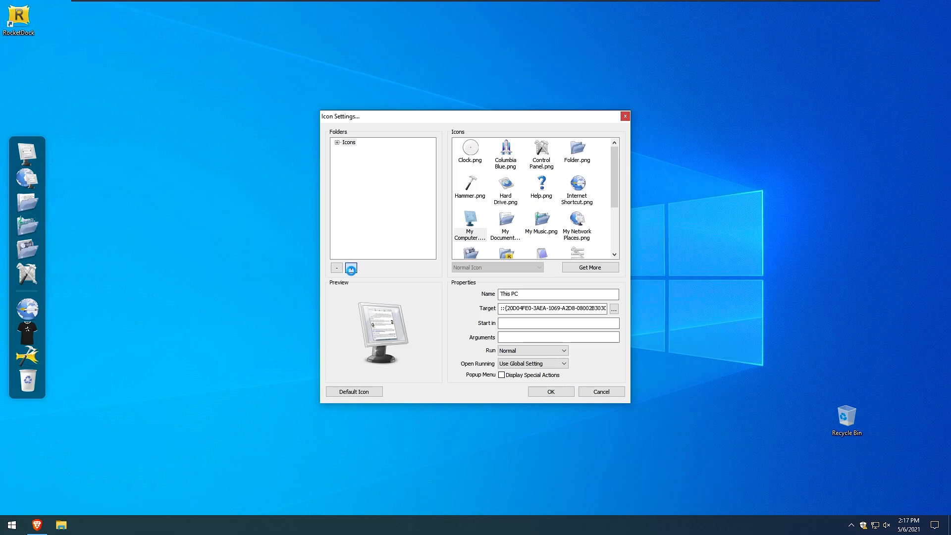
{"action": "left_click", "coordinate": [350, 268]}
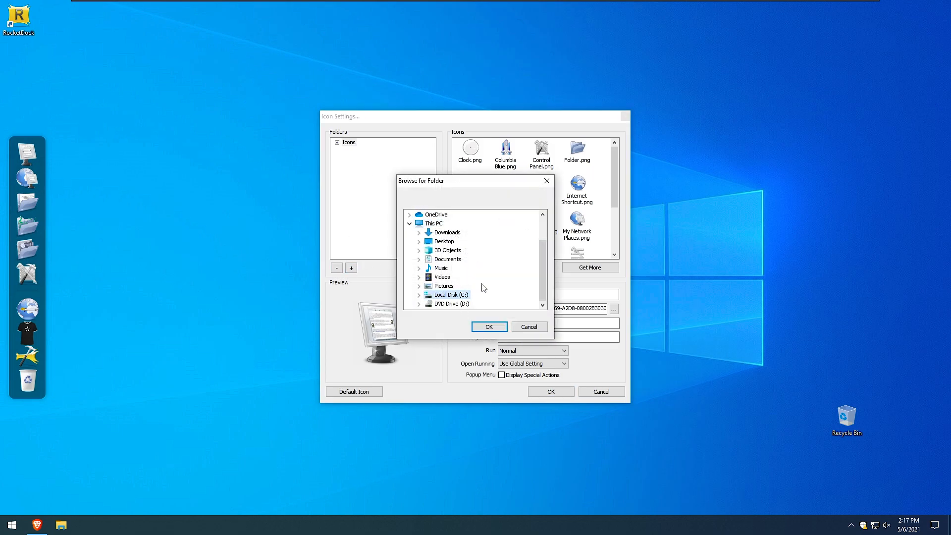
{"action": "left_click", "coordinate": [418, 294]}
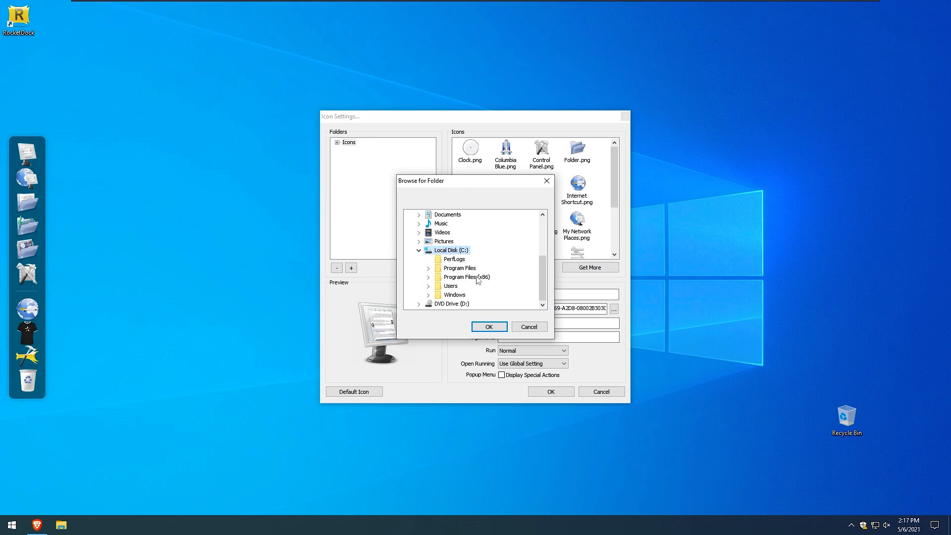
{"action": "double_click", "coordinate": [437, 280]}
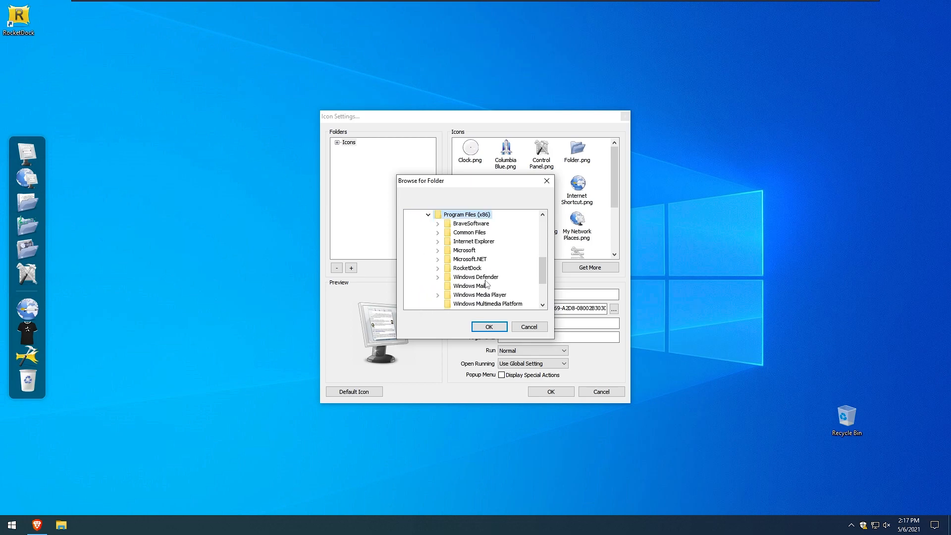
{"action": "double_click", "coordinate": [444, 270]}
{"action": "scroll", "coordinate": [497, 252], "scroll_direction": "up", "scroll_amount": 1}
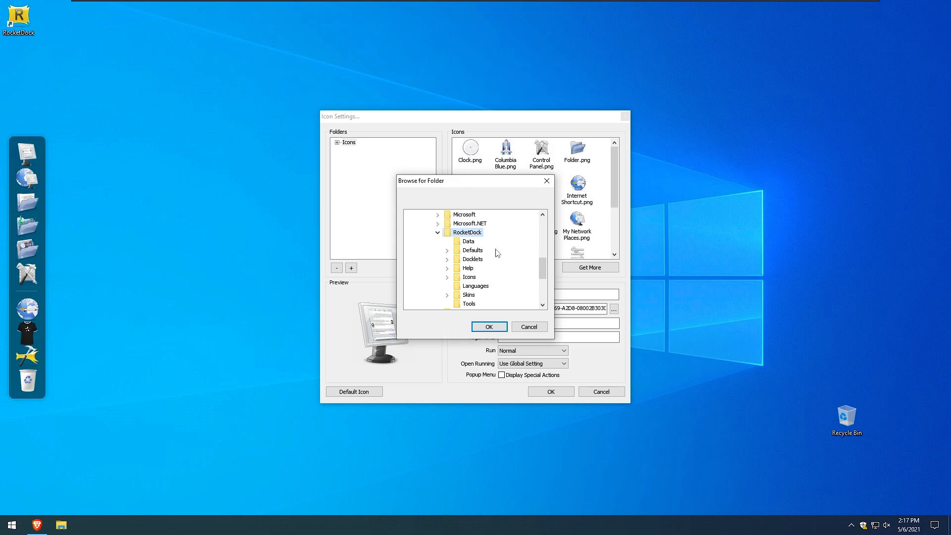
{"action": "scroll", "coordinate": [484, 240], "scroll_direction": "down", "scroll_amount": 1}
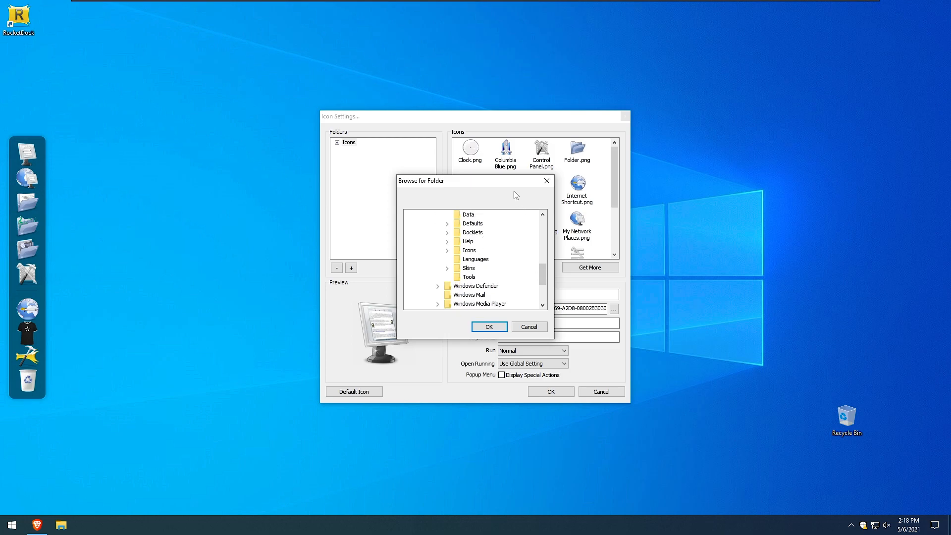
{"action": "double_click", "coordinate": [464, 252]}
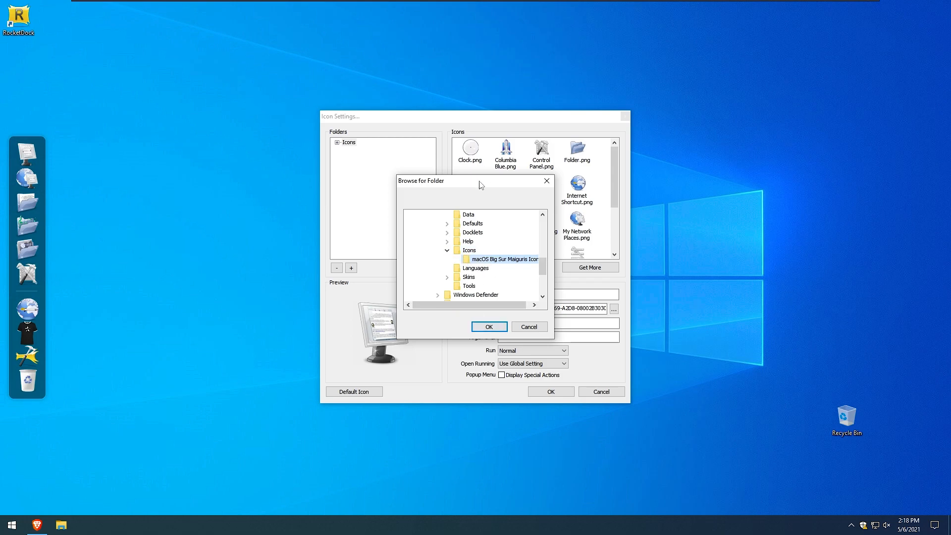
{"action": "left_click_drag", "start_coordinate": [479, 185], "coordinate": [447, 187]}
{"action": "left_click", "coordinate": [456, 330]}
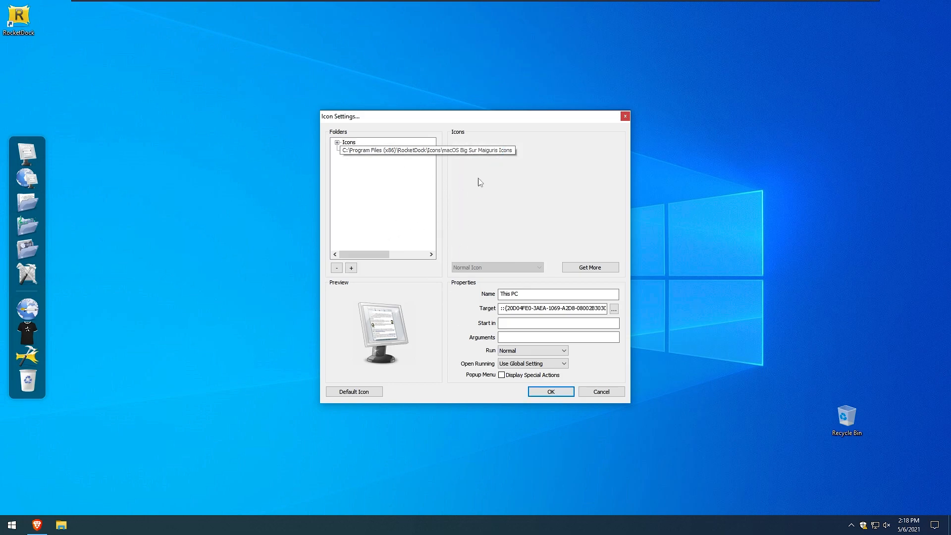
Assign macOS Big Sur icons from the new folder to the dock items, such as Safari, App Store, Chrome, Telegram and Spotify.
{"action": "left_click_drag", "start_coordinate": [468, 121], "coordinate": [448, 125]}
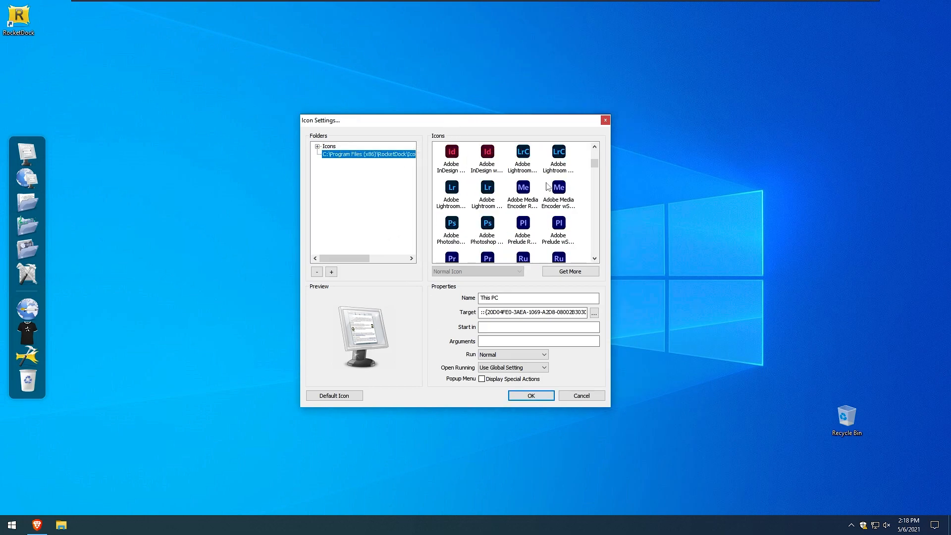
{"action": "left_click_drag", "start_coordinate": [598, 168], "coordinate": [609, 204]}
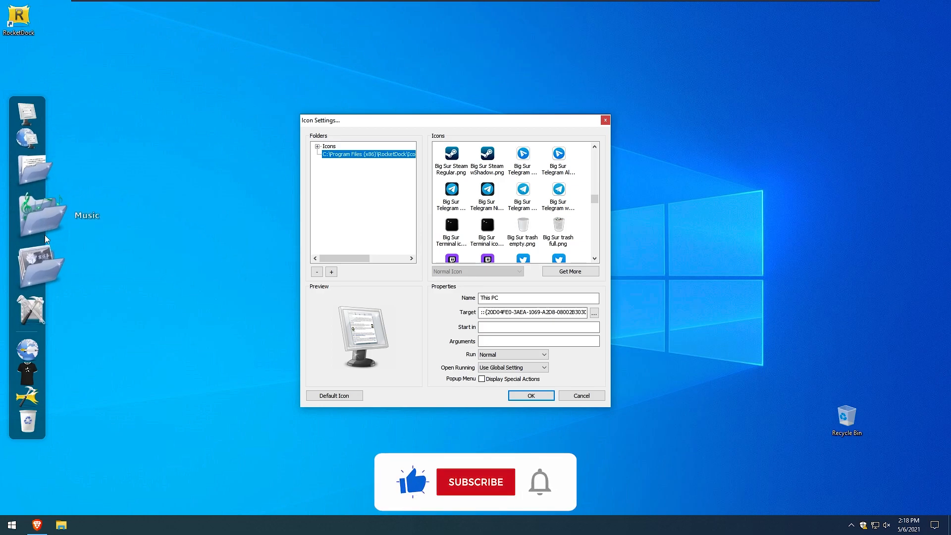
{"action": "scroll", "coordinate": [470, 193], "scroll_direction": "up", "scroll_amount": 5}
{"action": "left_click_drag", "start_coordinate": [527, 121], "coordinate": [484, 119]}
{"action": "scroll", "coordinate": [503, 205], "scroll_direction": "down", "scroll_amount": 3}
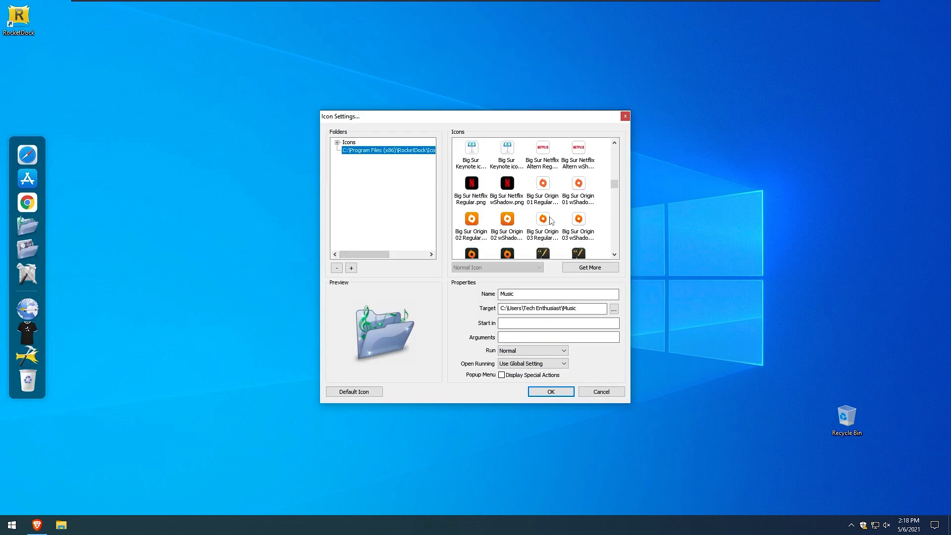
{"action": "left_click", "coordinate": [543, 203]}
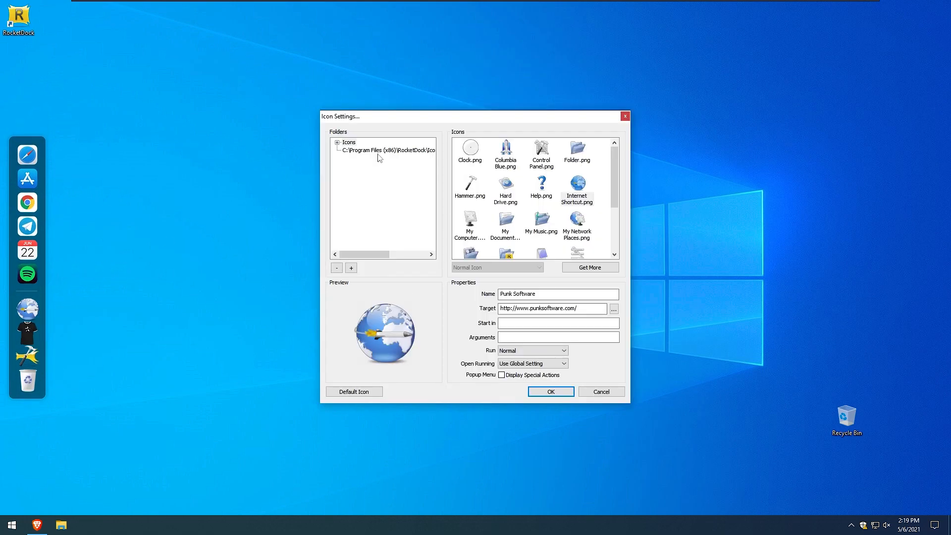
{"action": "left_click", "coordinate": [378, 150]}
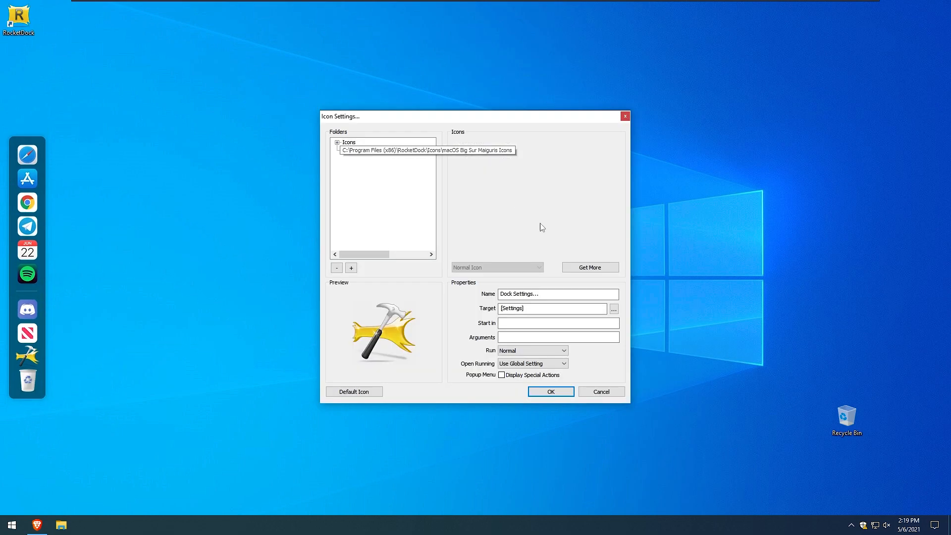
{"action": "left_click", "coordinate": [543, 191]}
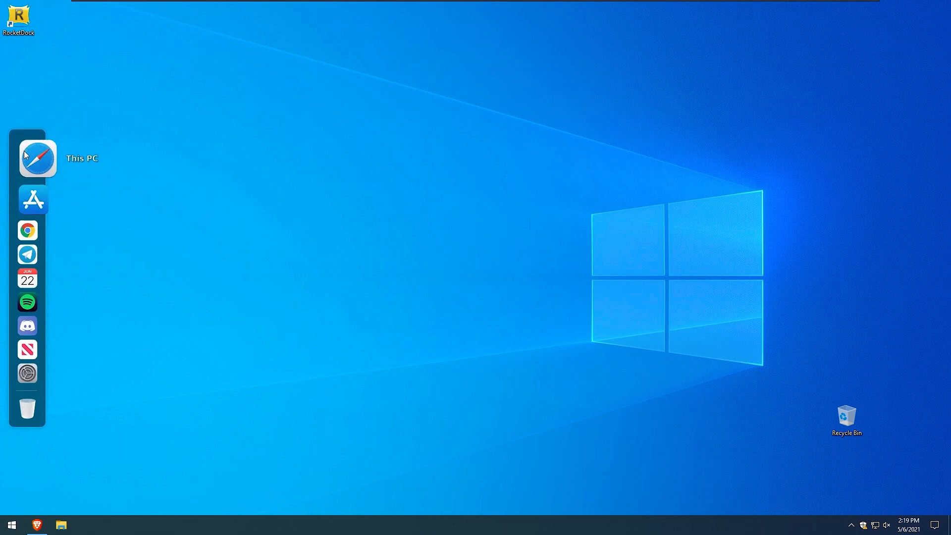
Open Dock Settings to check the Style options with the M1 theme, then close it.
{"action": "left_click", "coordinate": [38, 352]}
{"action": "left_click_drag", "start_coordinate": [407, 145], "coordinate": [399, 147]}
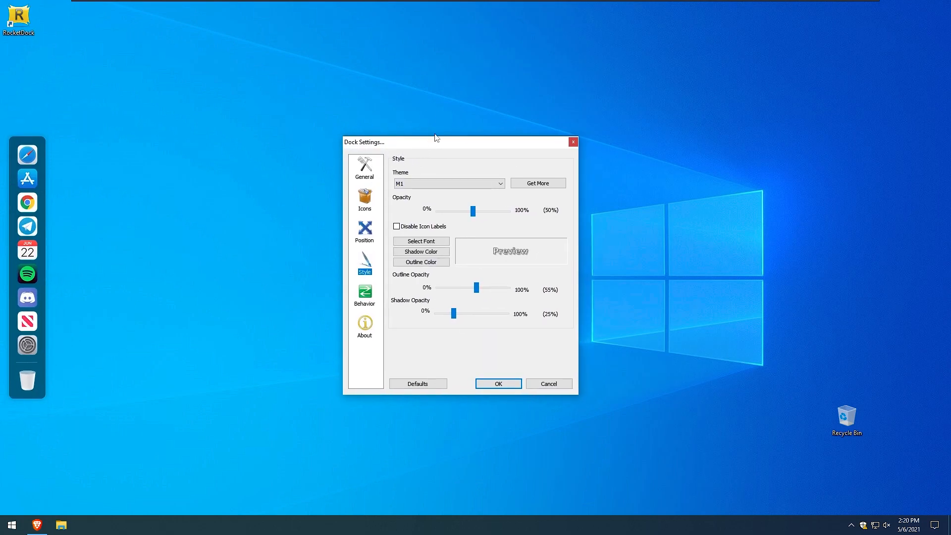
{"action": "left_click", "coordinate": [573, 144]}
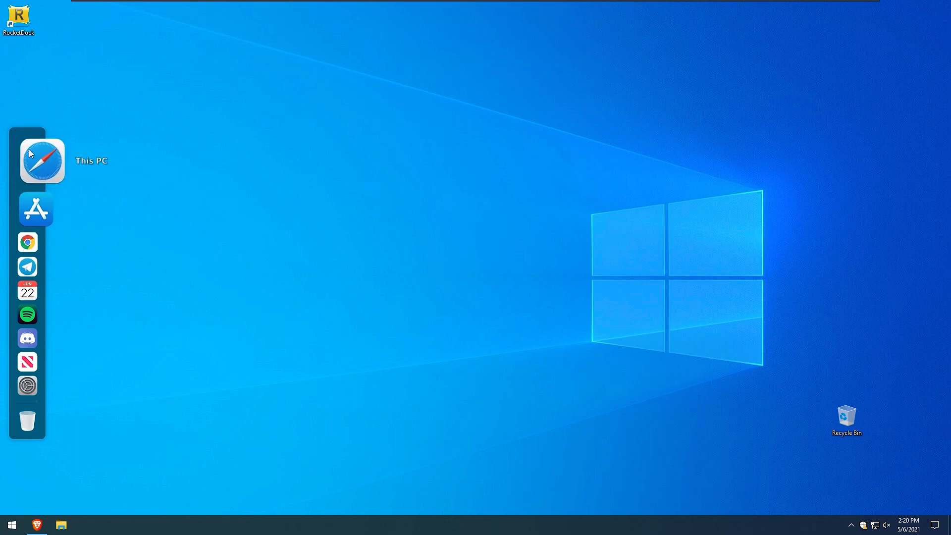
Switch to the browser and download the Windows 10 black cursors pack from DeviantArt, saving the zip to Downloads.
{"action": "left_click", "coordinate": [45, 524]}
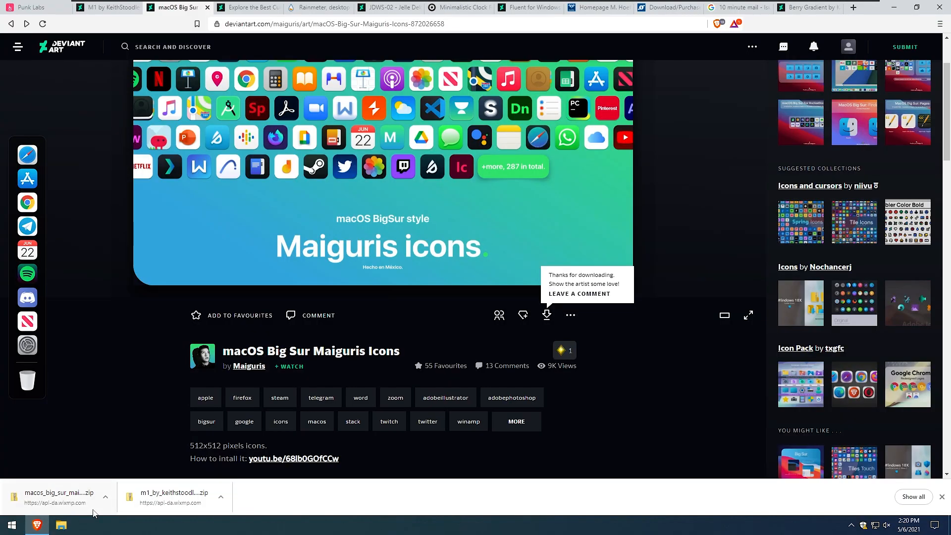
{"action": "left_click", "coordinate": [941, 496]}
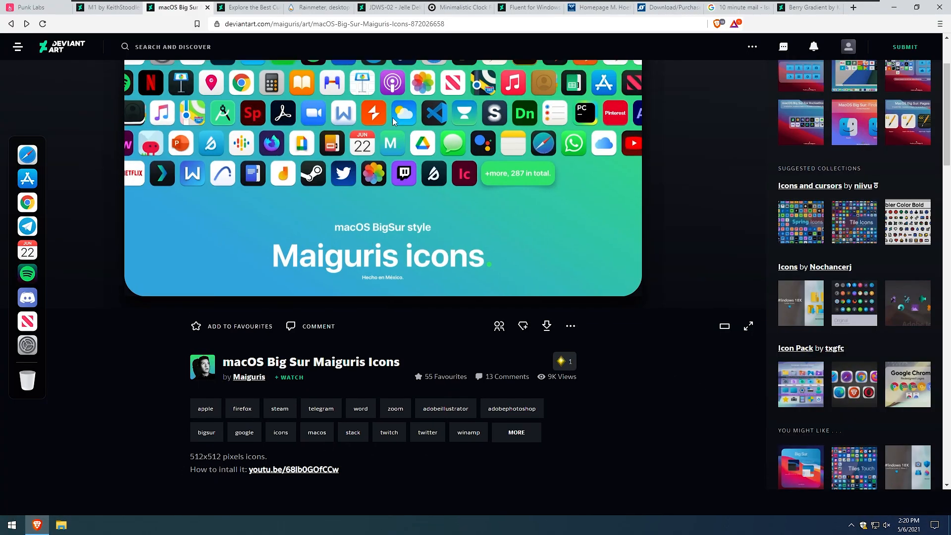
{"action": "left_click", "coordinate": [250, 7]}
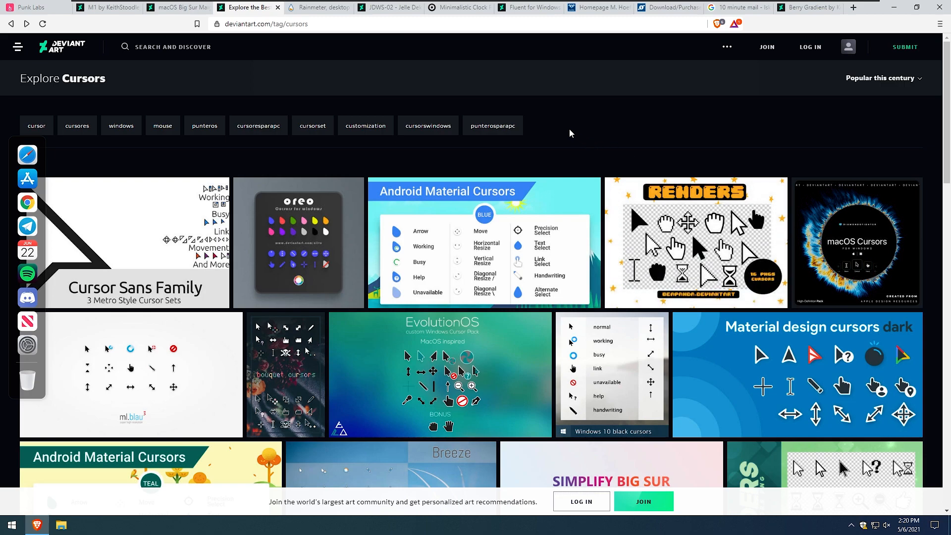
{"action": "left_click", "coordinate": [623, 354]}
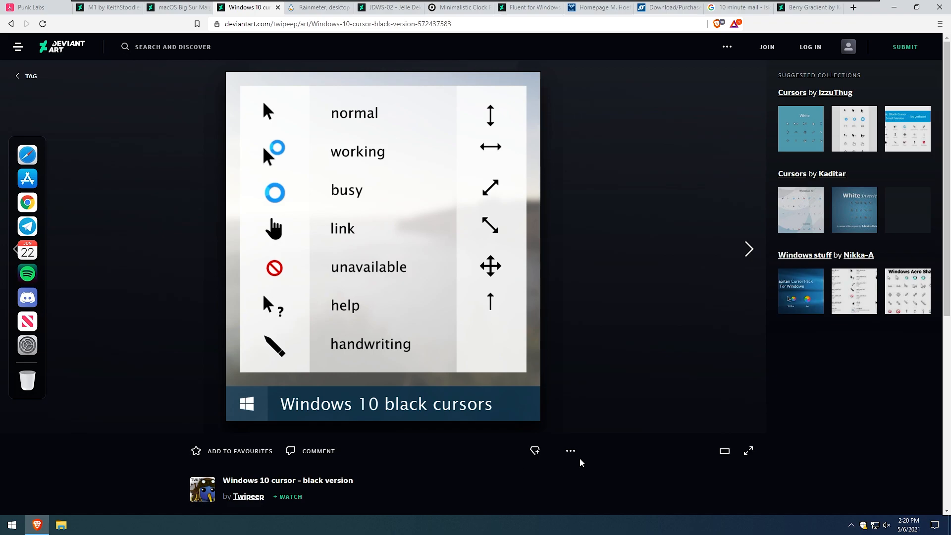
{"action": "left_click", "coordinate": [548, 452]}
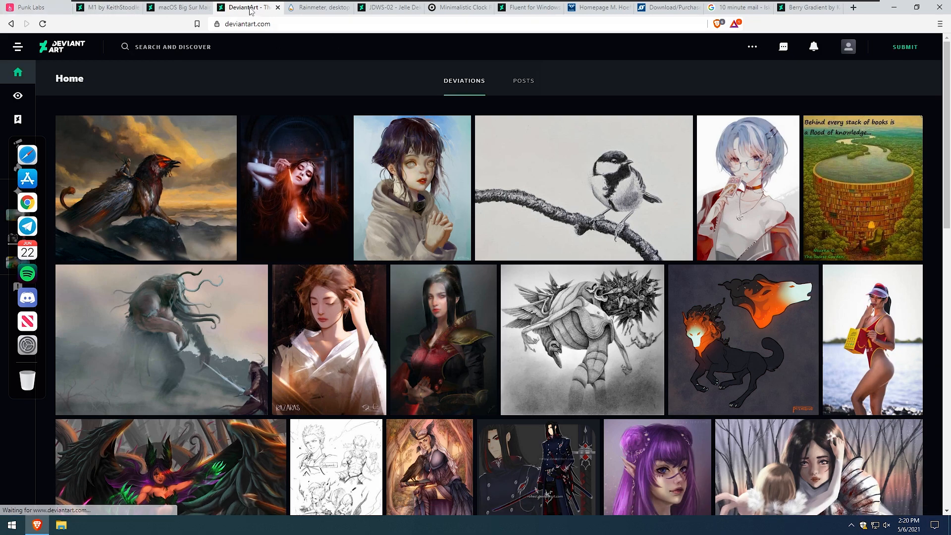
{"action": "left_click", "coordinate": [11, 25]}
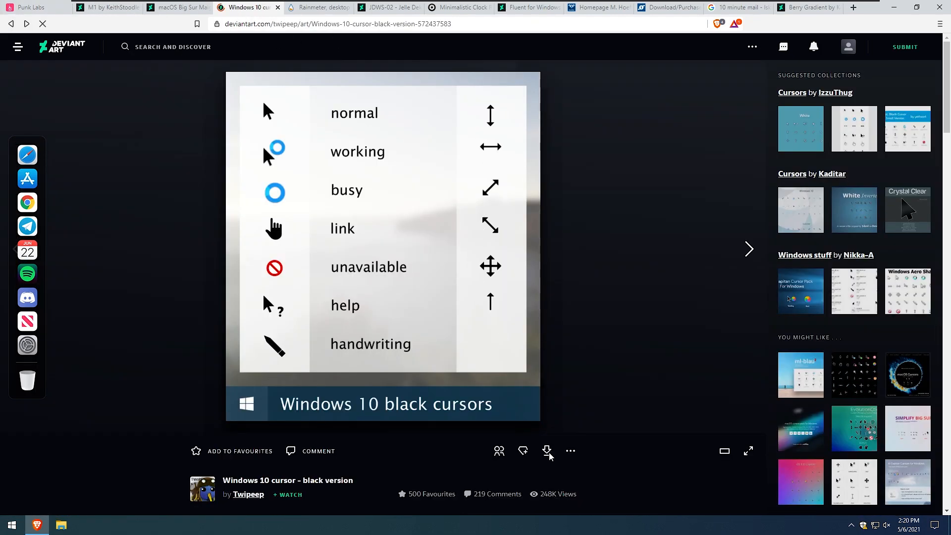
{"action": "left_click", "coordinate": [548, 453]}
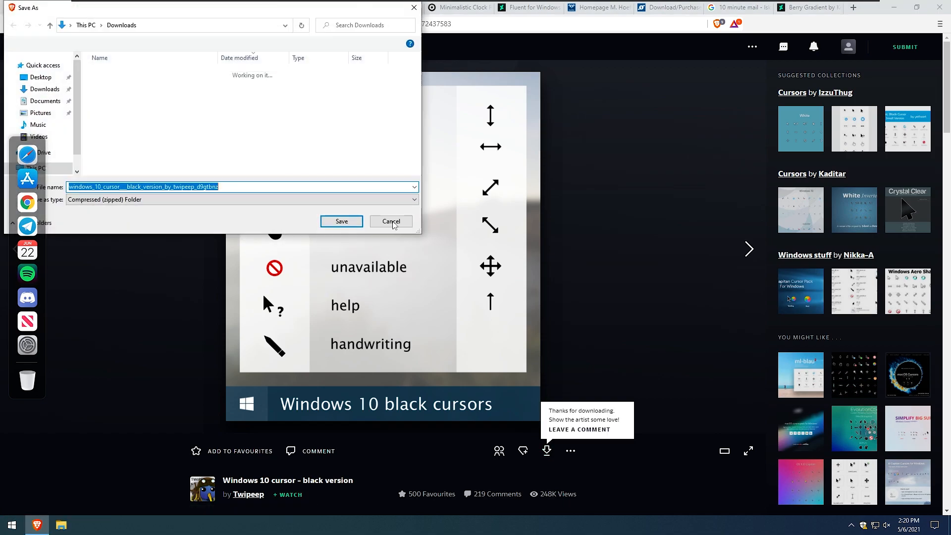
{"action": "left_click", "coordinate": [333, 220]}
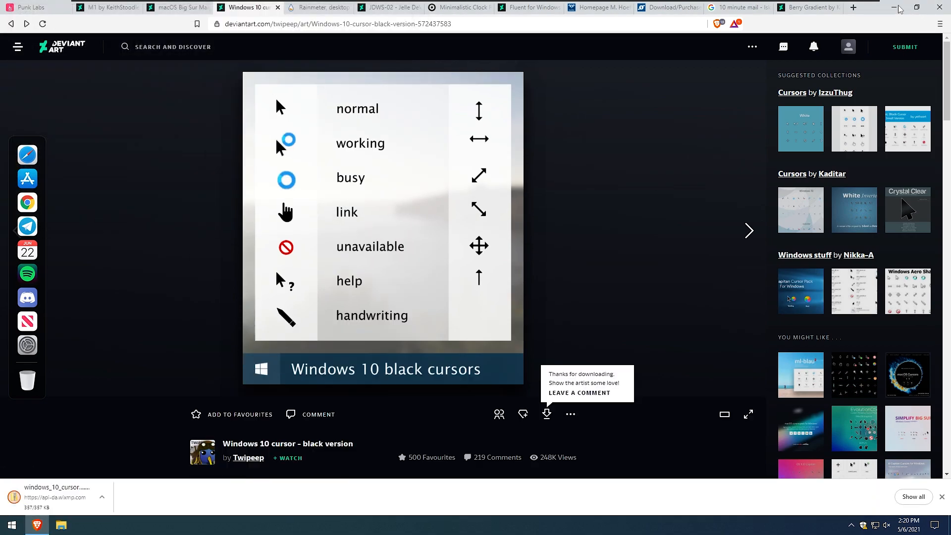
Open the Downloads folder and extract the windows_10_cursor black version archive.
{"action": "left_click", "coordinate": [894, 8]}
{"action": "key", "text": "super+e"}
{"action": "double_click", "coordinate": [312, 214]}
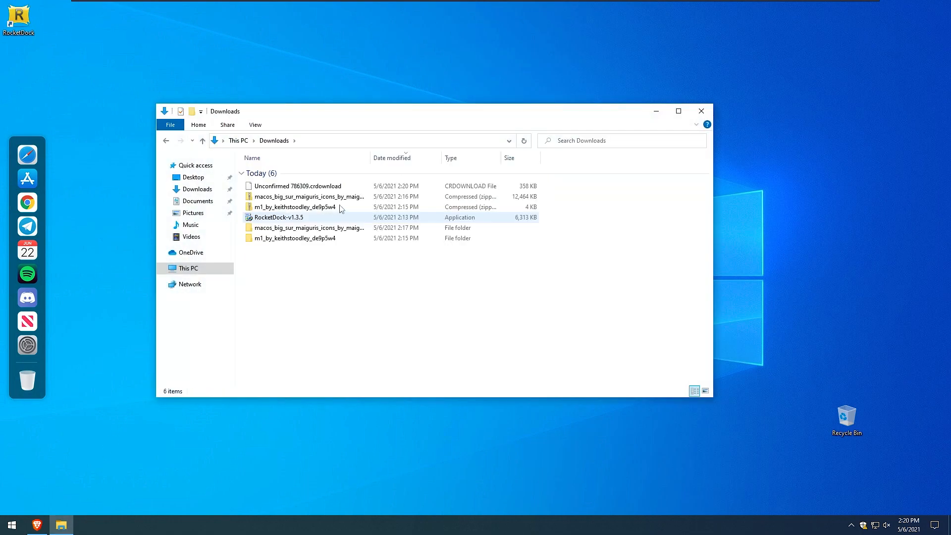
{"action": "left_click", "coordinate": [39, 526]}
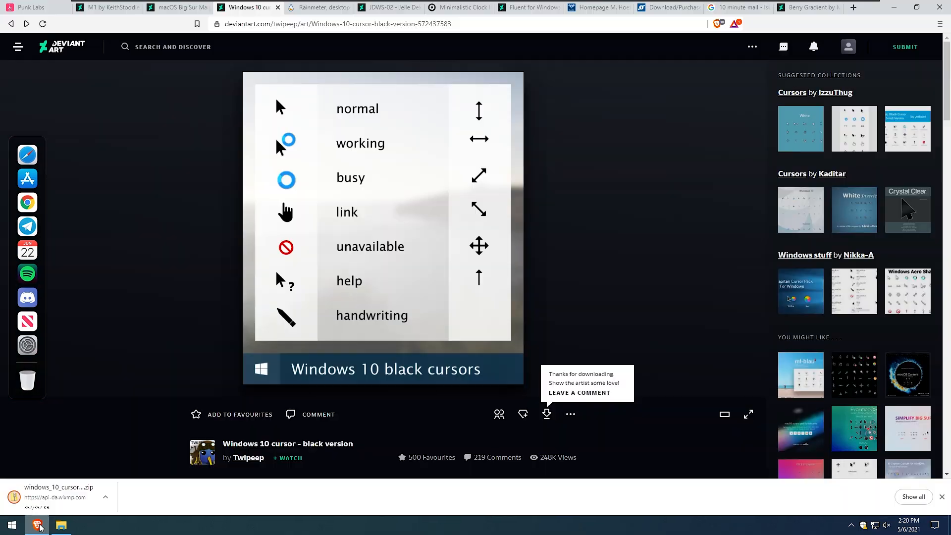
{"action": "left_click", "coordinate": [61, 525]}
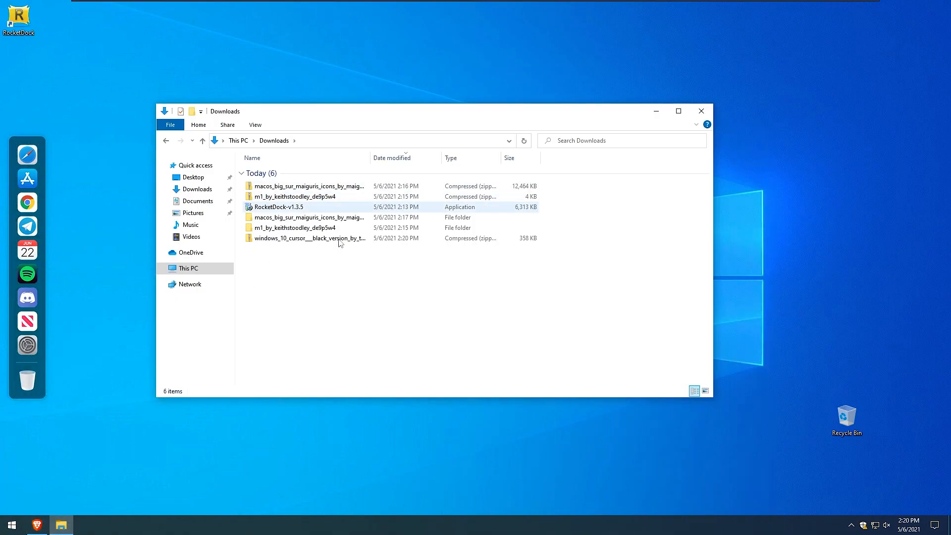
{"action": "left_click", "coordinate": [329, 239]}
{"action": "right_click", "coordinate": [328, 239]}
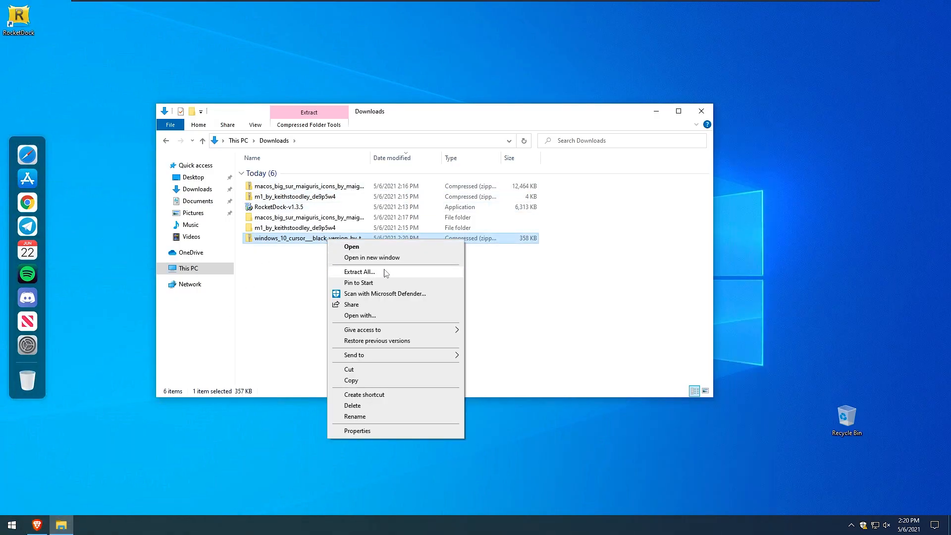
{"action": "left_click", "coordinate": [389, 273]}
{"action": "left_click", "coordinate": [564, 357]}
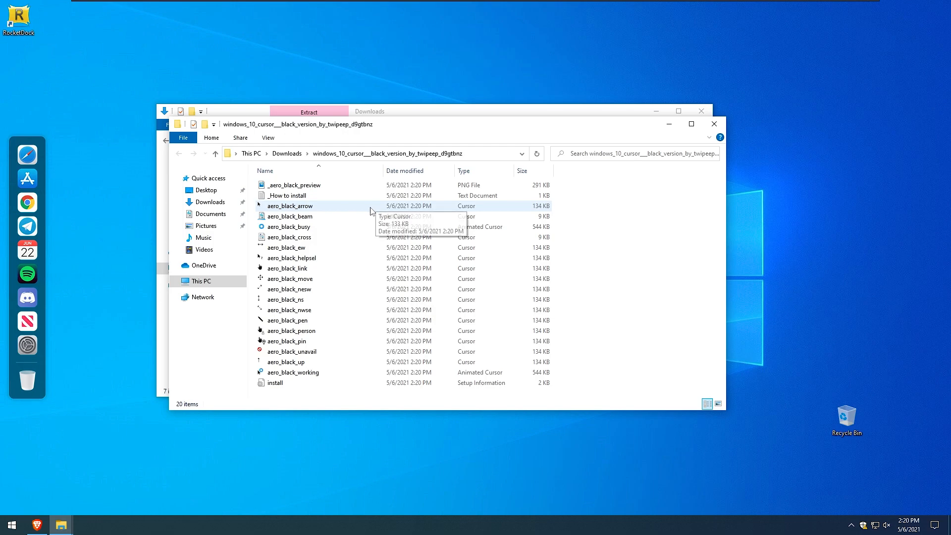
Install the black cursor pack from the extracted folder's install setup information file, allowing it to open.
{"action": "left_click", "coordinate": [280, 384]}
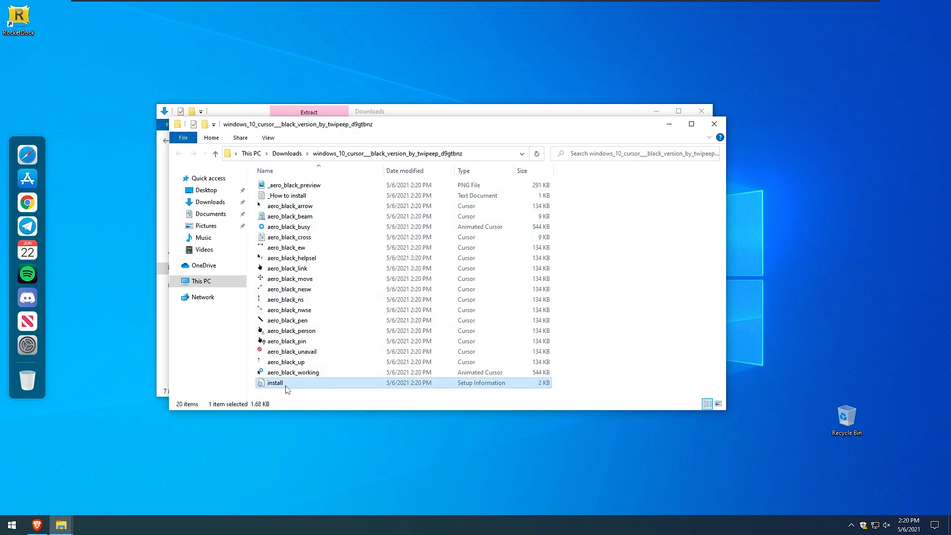
{"action": "right_click", "coordinate": [289, 384]}
{"action": "left_click", "coordinate": [349, 230]}
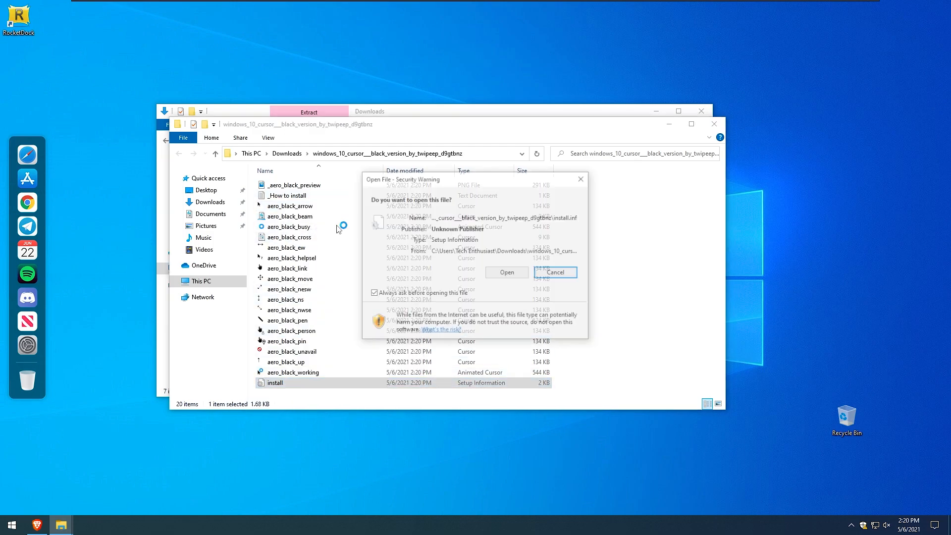
{"action": "left_click", "coordinate": [503, 272]}
{"action": "left_click", "coordinate": [406, 324]}
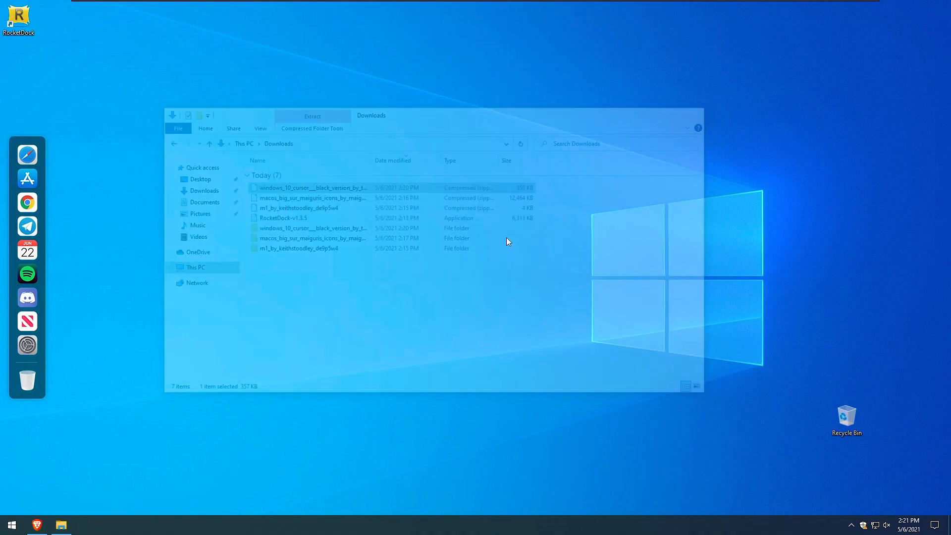
Search for cursor settings and open the additional mouse options through the Mouse pointer and Mouse settings.
{"action": "key", "text": "super"}
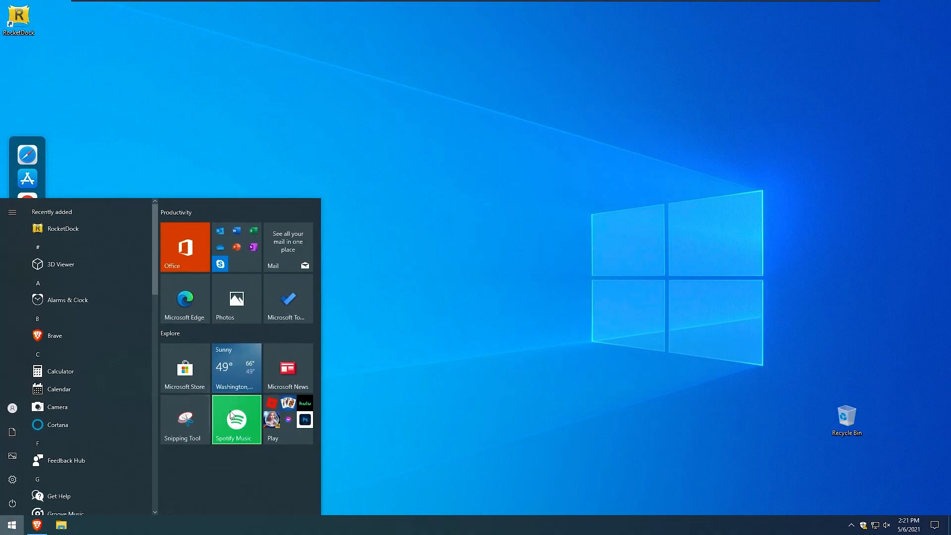
{"action": "type", "text": "cursor"}
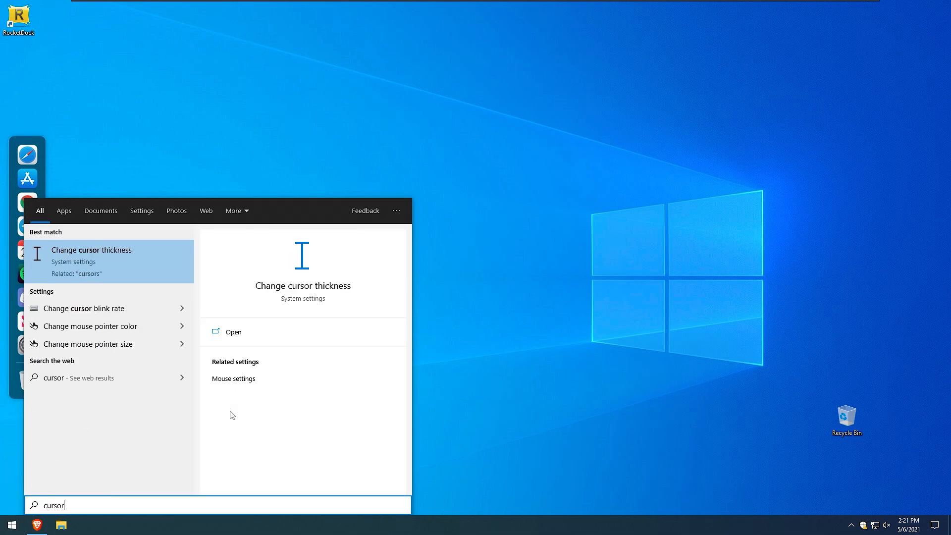
{"action": "left_click", "coordinate": [115, 251]}
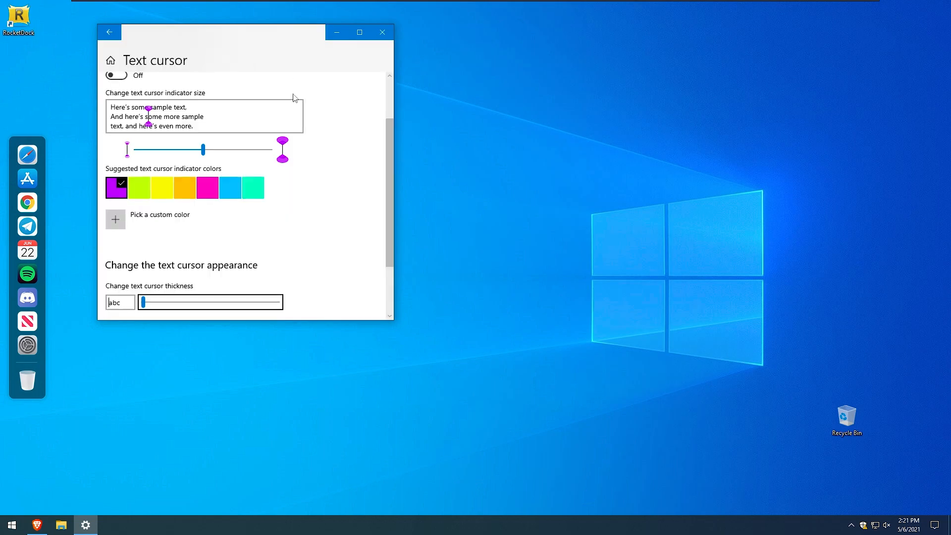
{"action": "scroll", "coordinate": [314, 248], "scroll_direction": "down", "scroll_amount": 3}
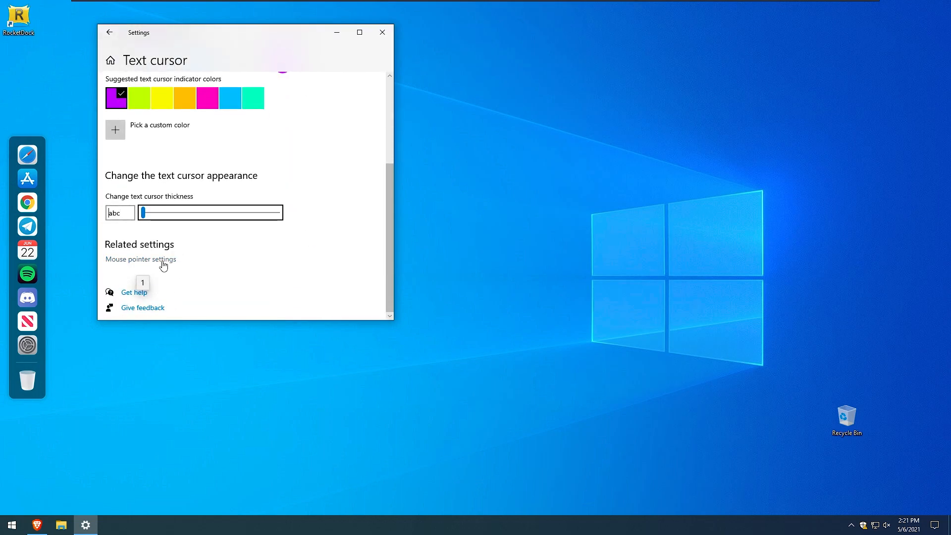
{"action": "scroll", "coordinate": [322, 220], "scroll_direction": "down", "scroll_amount": 3}
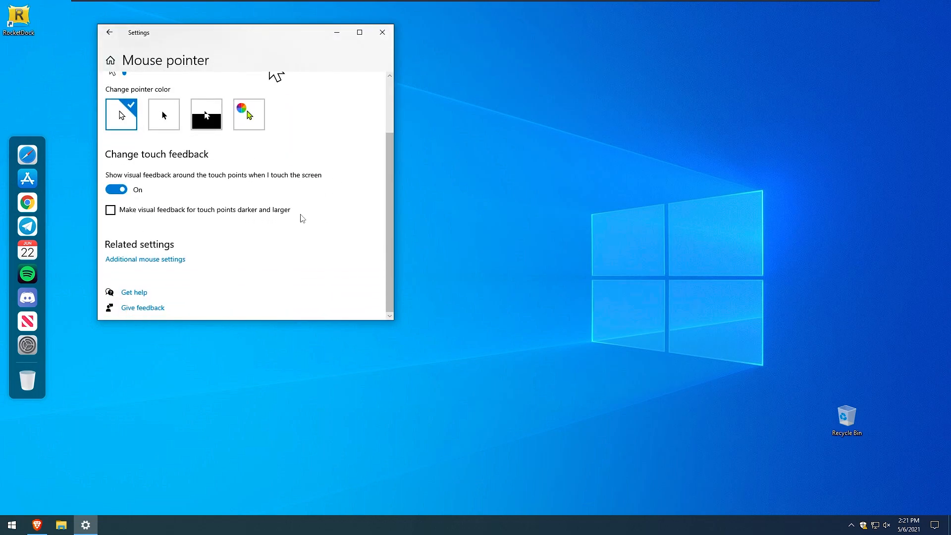
{"action": "left_click", "coordinate": [171, 258]}
{"action": "scroll", "coordinate": [307, 244], "scroll_direction": "down", "scroll_amount": 3}
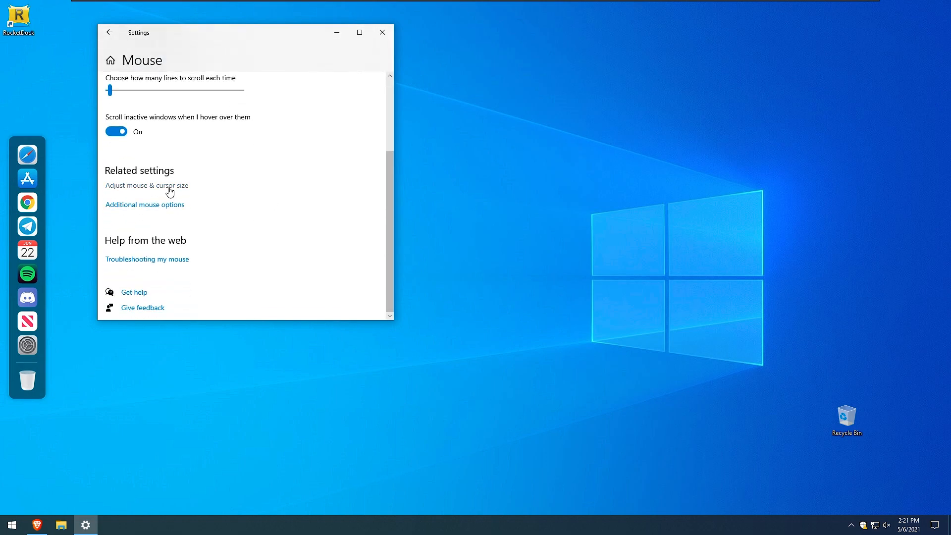
{"action": "left_click", "coordinate": [166, 205]}
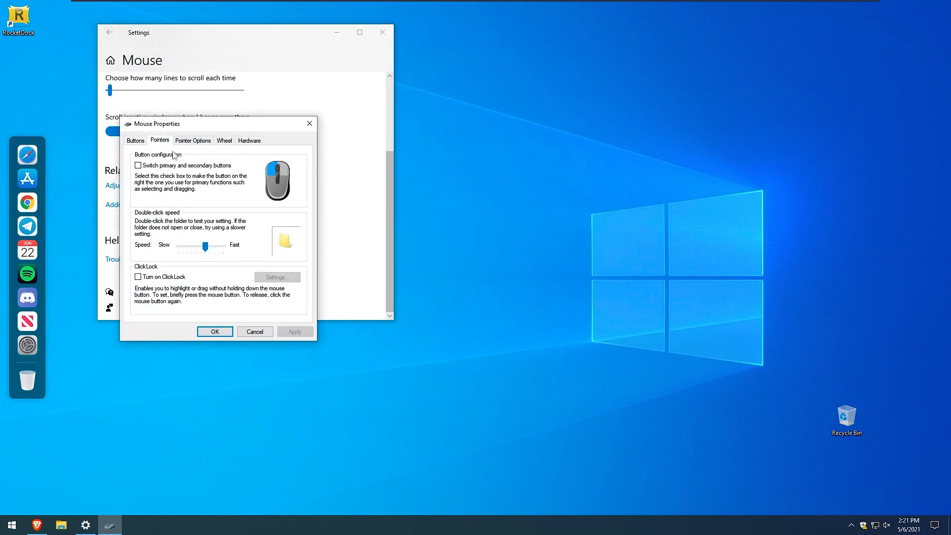
Set the pointer scheme to Windows black, apply it, and close the mouse settings.
{"action": "left_click", "coordinate": [167, 144]}
{"action": "left_click", "coordinate": [181, 168]}
{"action": "left_click", "coordinate": [176, 189]}
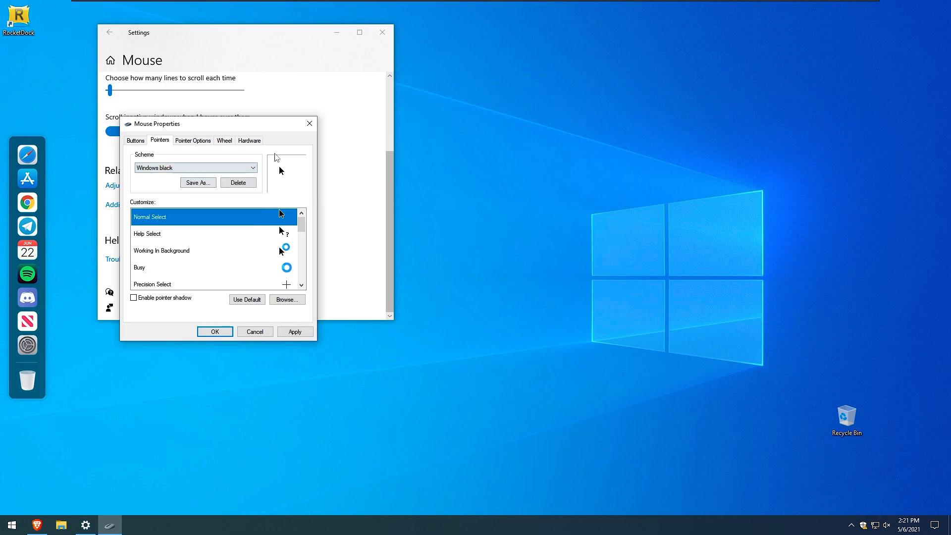
{"action": "left_click_drag", "start_coordinate": [223, 124], "coordinate": [368, 163]}
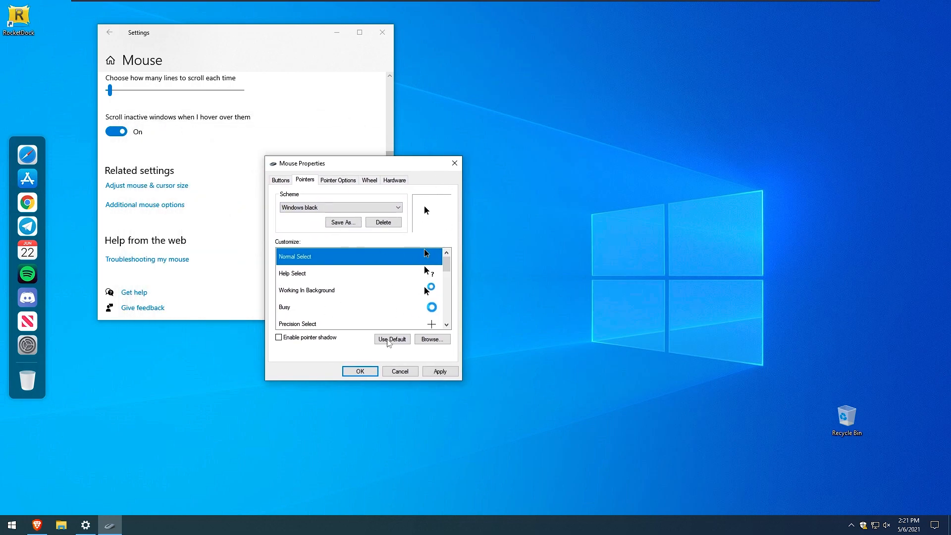
{"action": "left_click", "coordinate": [440, 371]}
{"action": "left_click", "coordinate": [512, 298]}
{"action": "left_click", "coordinate": [360, 371]}
{"action": "left_click", "coordinate": [382, 34]}
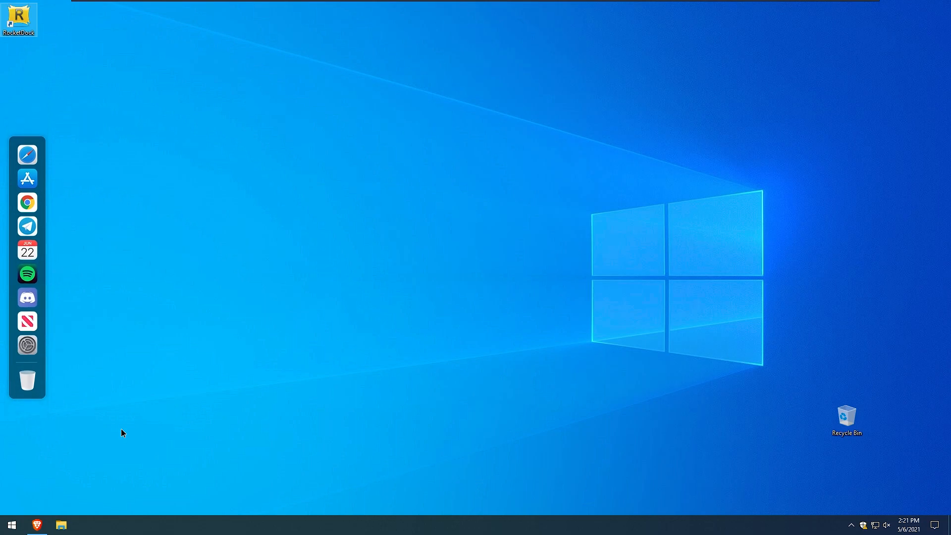
Switch to the browser and download the Rainmeter 4.4 Beta Release installer.
{"action": "left_click", "coordinate": [36, 525]}
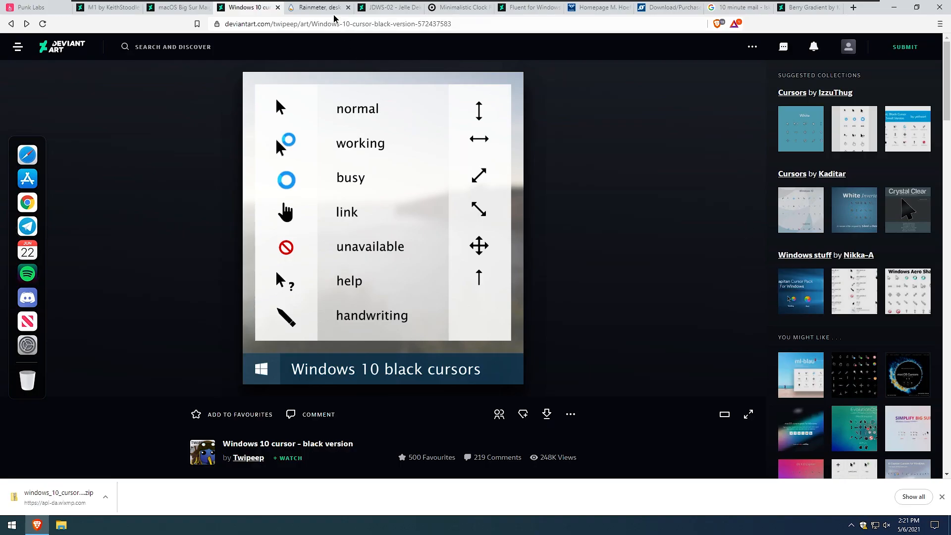
{"action": "left_click", "coordinate": [329, 11]}
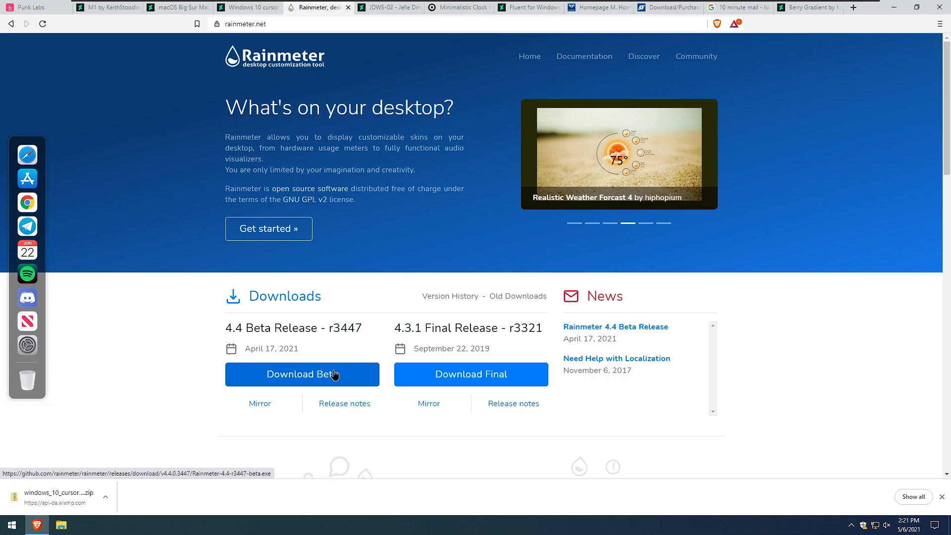
{"action": "left_click", "coordinate": [334, 375]}
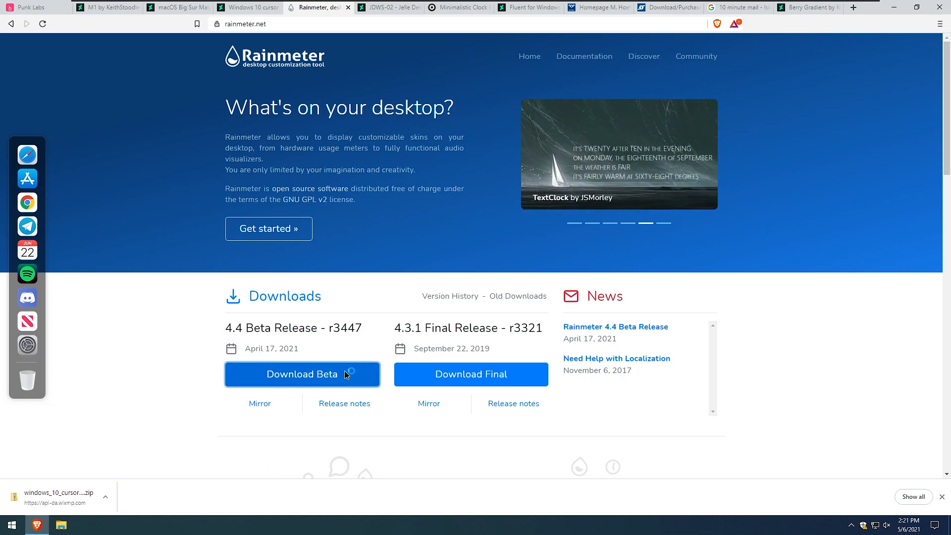
{"action": "left_click", "coordinate": [337, 221]}
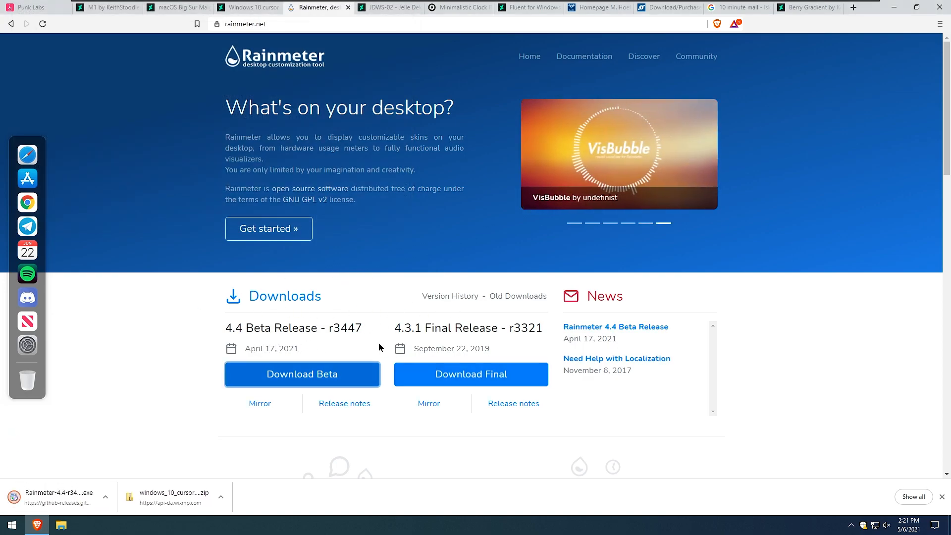
Run the Rainmeter installer with the standard installation and finish setup with Run Rainmeter checked.
{"action": "left_click", "coordinate": [75, 496]}
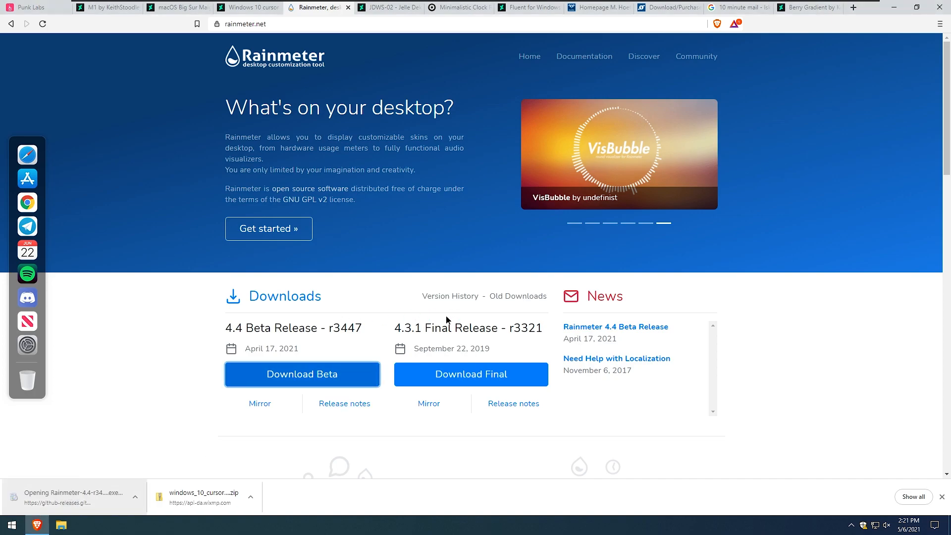
{"action": "left_click", "coordinate": [488, 285]}
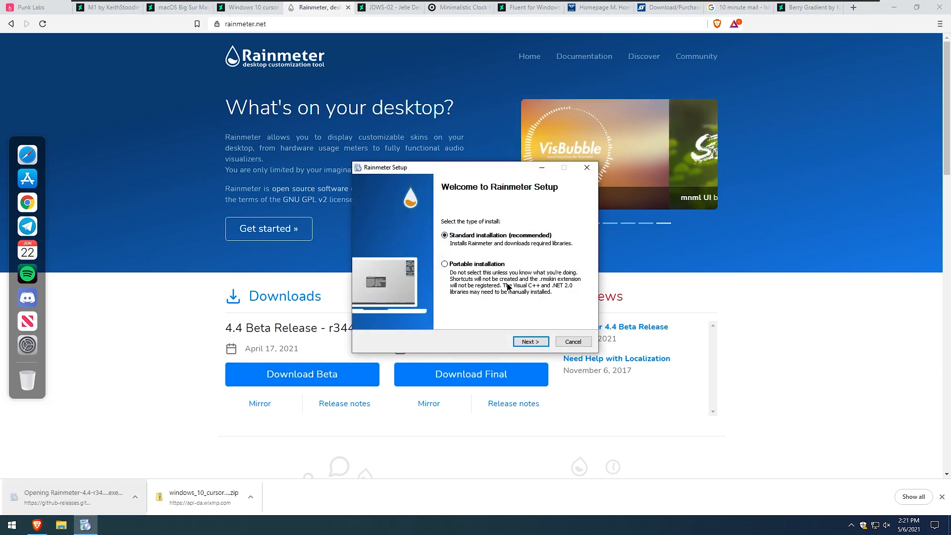
{"action": "left_click", "coordinate": [535, 342]}
{"action": "left_click", "coordinate": [531, 342]}
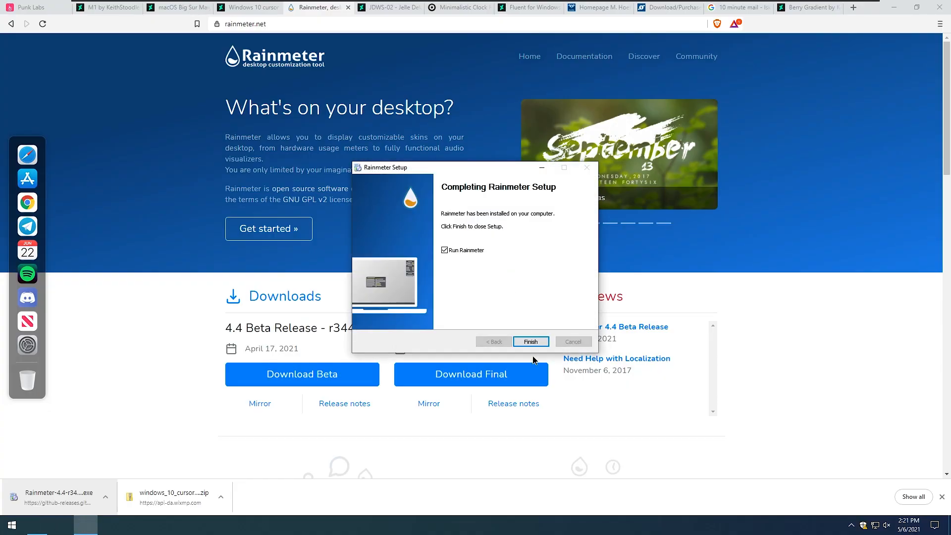
{"action": "key", "text": "Return"}
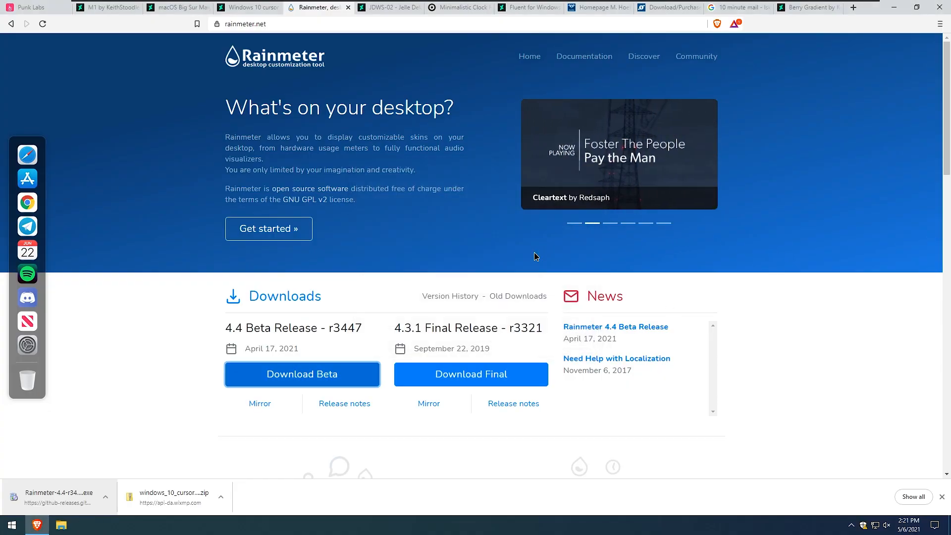
Minimize the browser and unload the default illustro Disks, System and Clock skins from the desktop.
{"action": "left_click", "coordinate": [894, 7]}
{"action": "right_click", "coordinate": [504, 209]}
{"action": "left_click", "coordinate": [553, 323]}
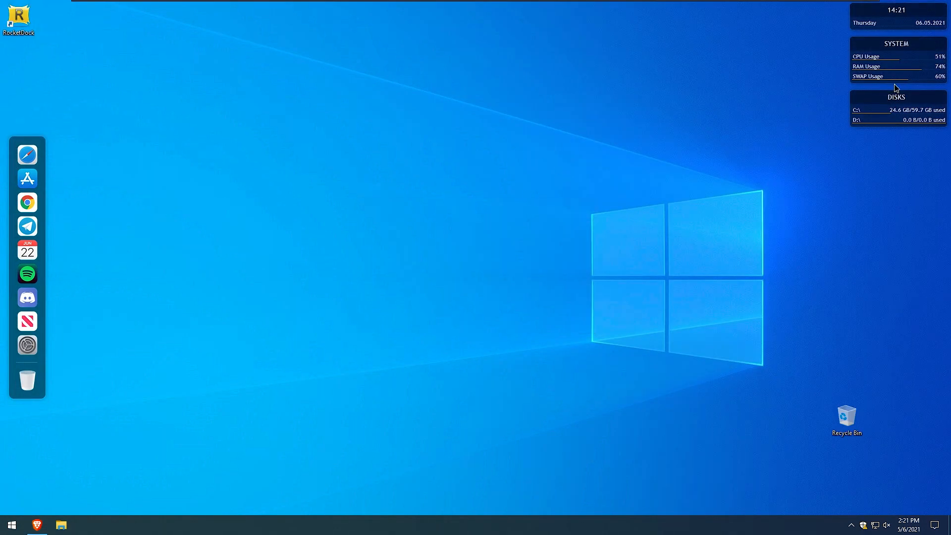
{"action": "right_click", "coordinate": [893, 97]}
{"action": "left_click", "coordinate": [894, 206]}
{"action": "right_click", "coordinate": [900, 39]}
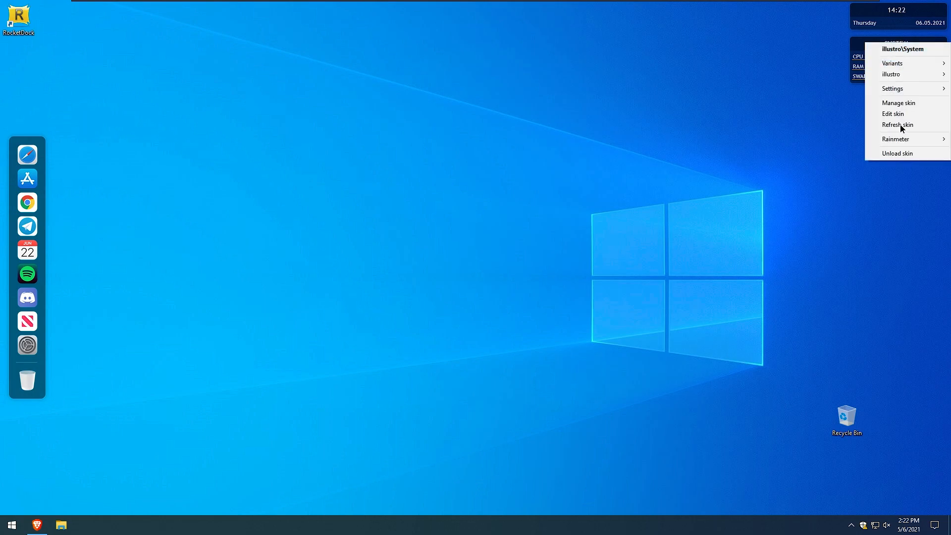
{"action": "left_click", "coordinate": [899, 153]}
{"action": "right_click", "coordinate": [895, 13]}
{"action": "left_click", "coordinate": [906, 122]}
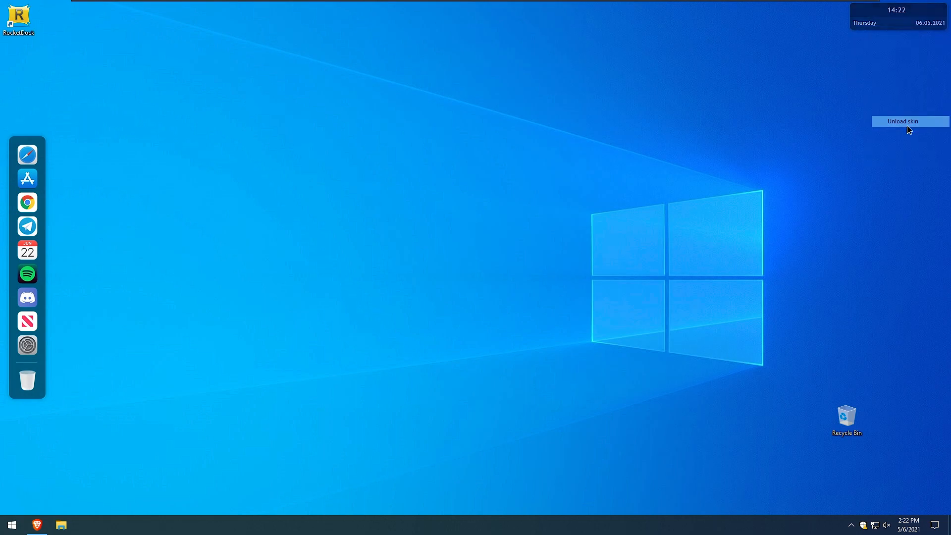
Return to the browser and download the JDWS-02 Jelle Dekkers' Weather Skins from DeviantArt.
{"action": "left_click", "coordinate": [37, 524]}
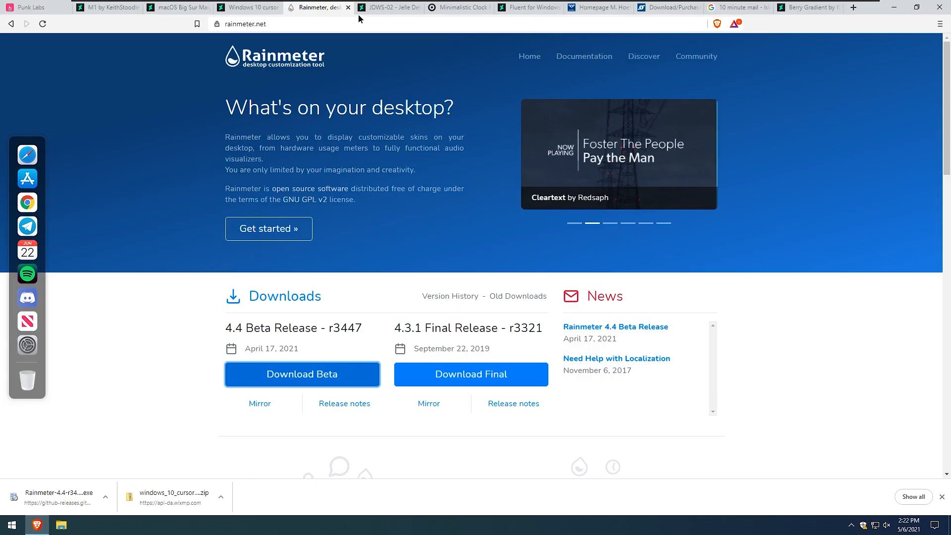
{"action": "left_click", "coordinate": [391, 8]}
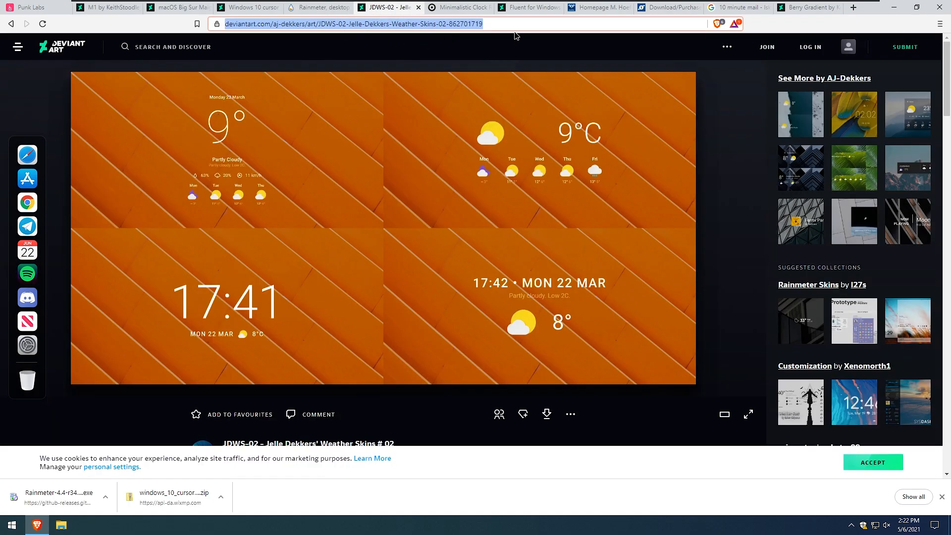
{"action": "scroll", "coordinate": [553, 148], "scroll_direction": "down", "scroll_amount": 3}
{"action": "scroll", "coordinate": [545, 367], "scroll_direction": "up", "scroll_amount": 2}
{"action": "left_click", "coordinate": [546, 368]}
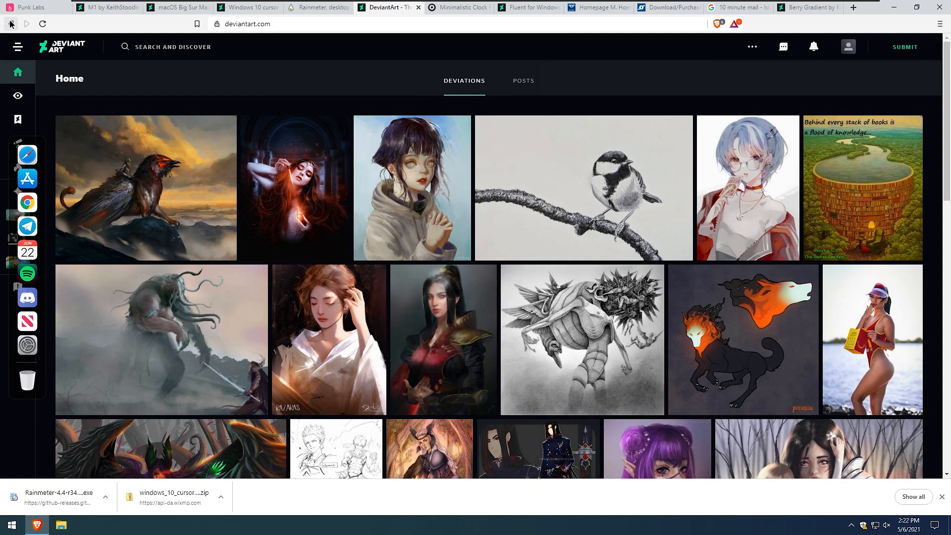
{"action": "left_click", "coordinate": [10, 24]}
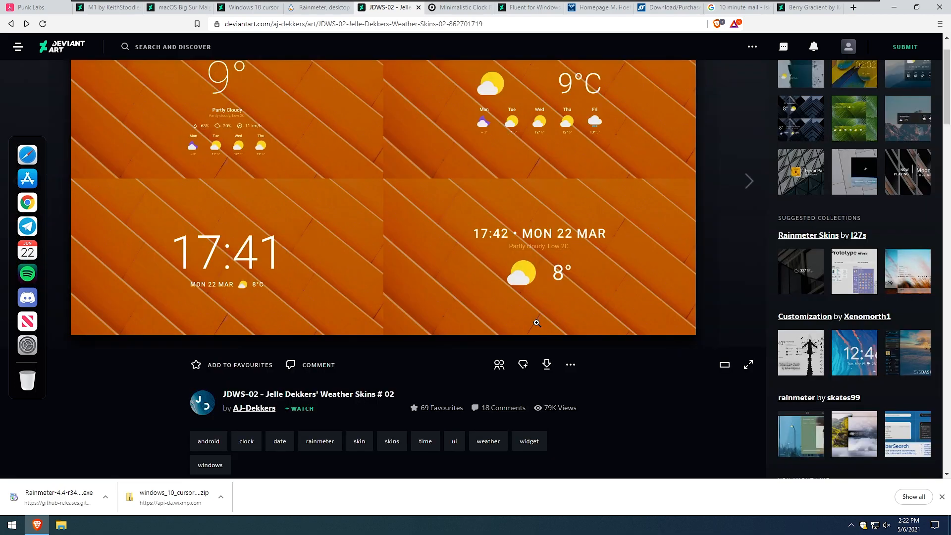
{"action": "left_click", "coordinate": [547, 365]}
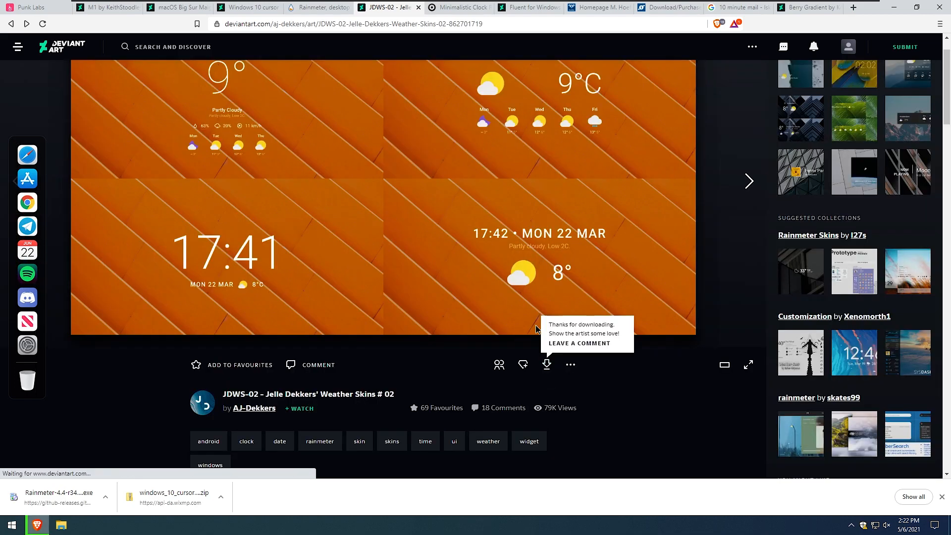
{"action": "left_click", "coordinate": [341, 222]}
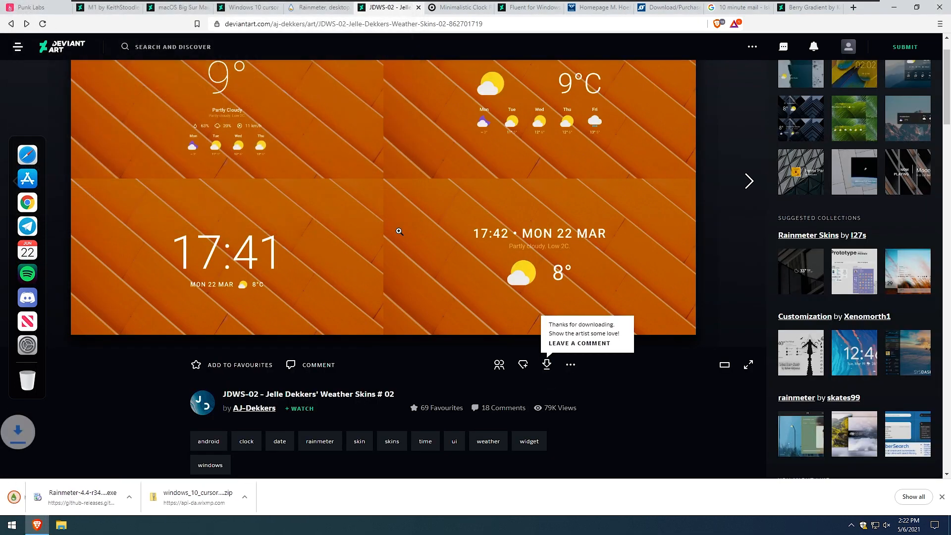
Download and save the Minimalistic Clock Rainmeter skin, then minimize the browser and open the Downloads folder.
{"action": "left_click", "coordinate": [456, 10]}
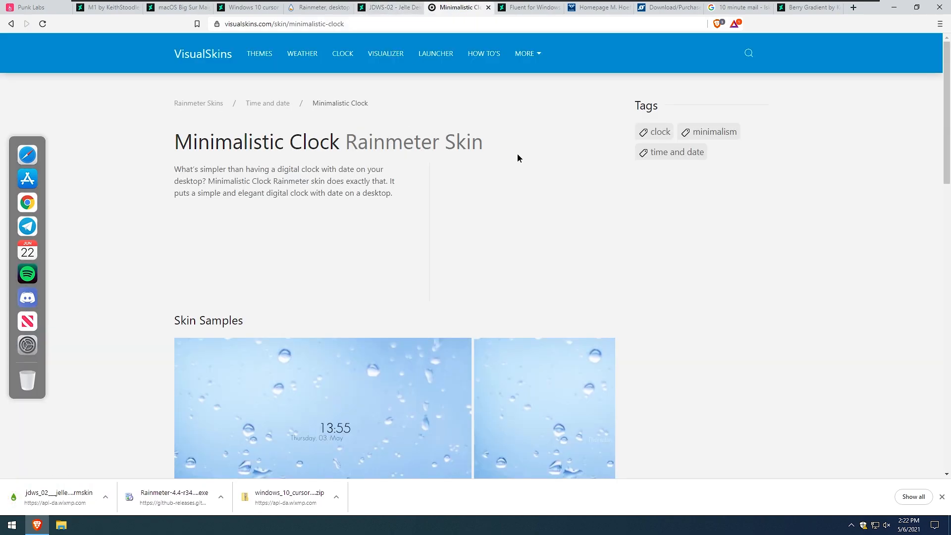
{"action": "scroll", "coordinate": [510, 158], "scroll_direction": "down", "scroll_amount": 10}
{"action": "left_click", "coordinate": [262, 254]}
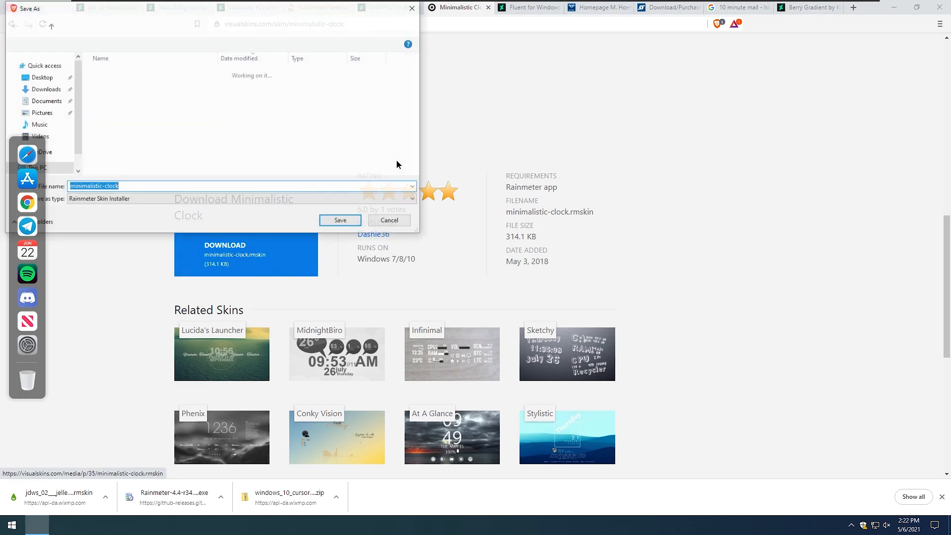
{"action": "left_click", "coordinate": [341, 223]}
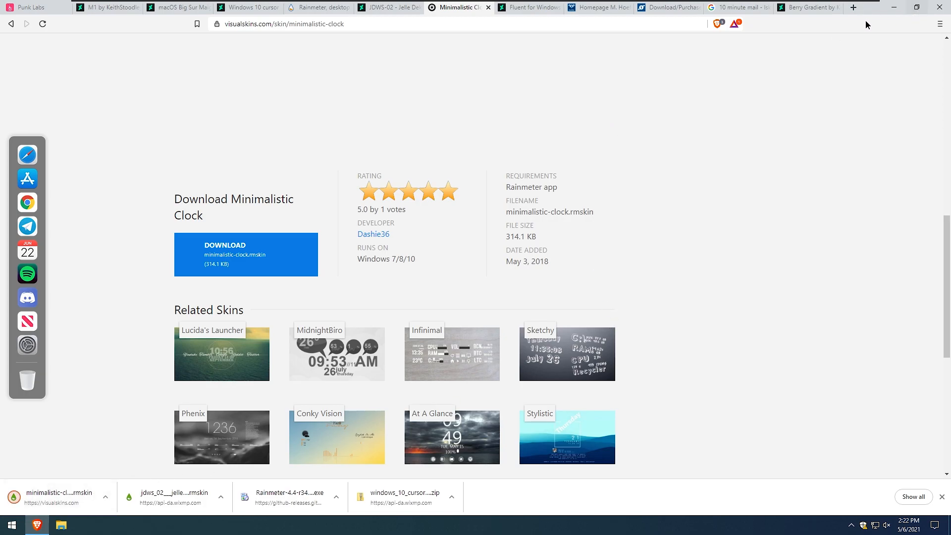
{"action": "left_click", "coordinate": [894, 7]}
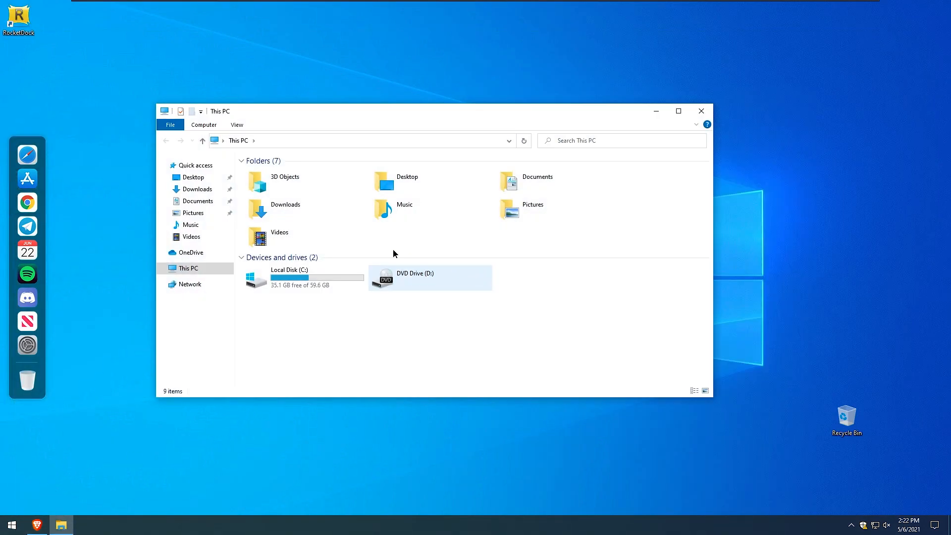
{"action": "double_click", "coordinate": [330, 215]}
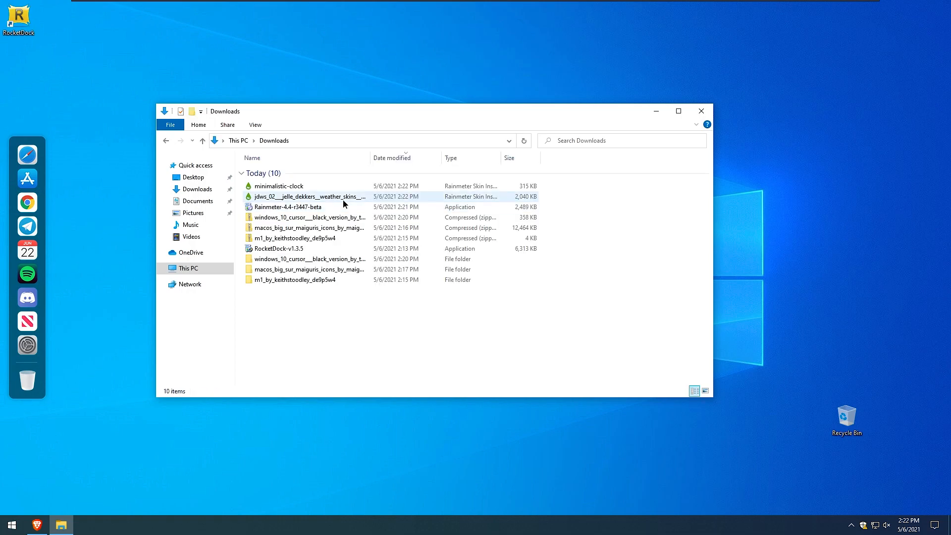
Install the Minimalistic Clock and JDWS-02 skins with the Rainmeter Skin Installer.
{"action": "double_click", "coordinate": [341, 188]}
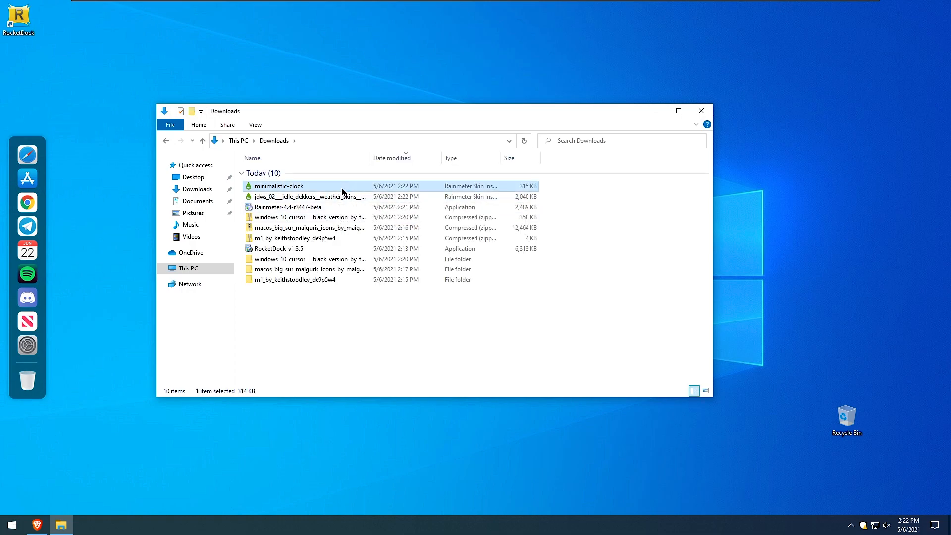
{"action": "left_click", "coordinate": [513, 339]}
{"action": "double_click", "coordinate": [274, 196]}
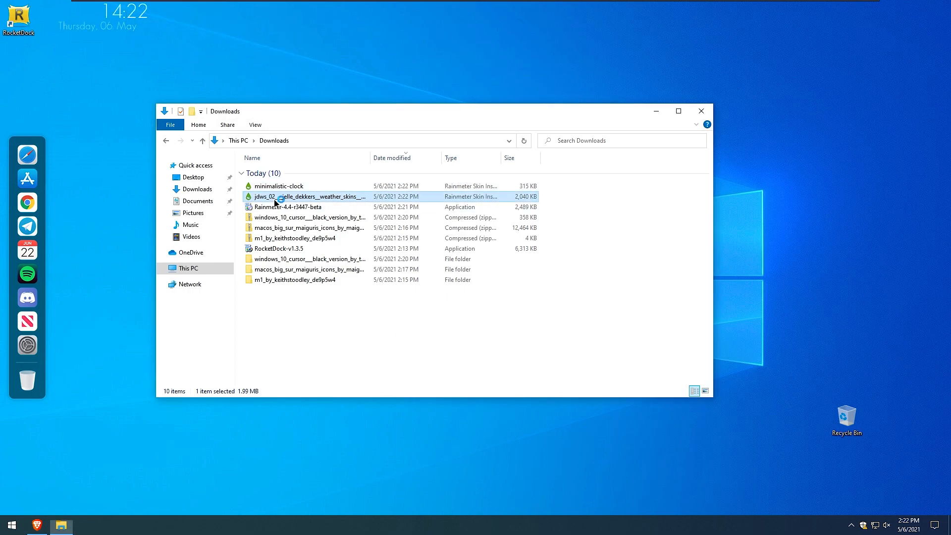
{"action": "left_click", "coordinate": [509, 355]}
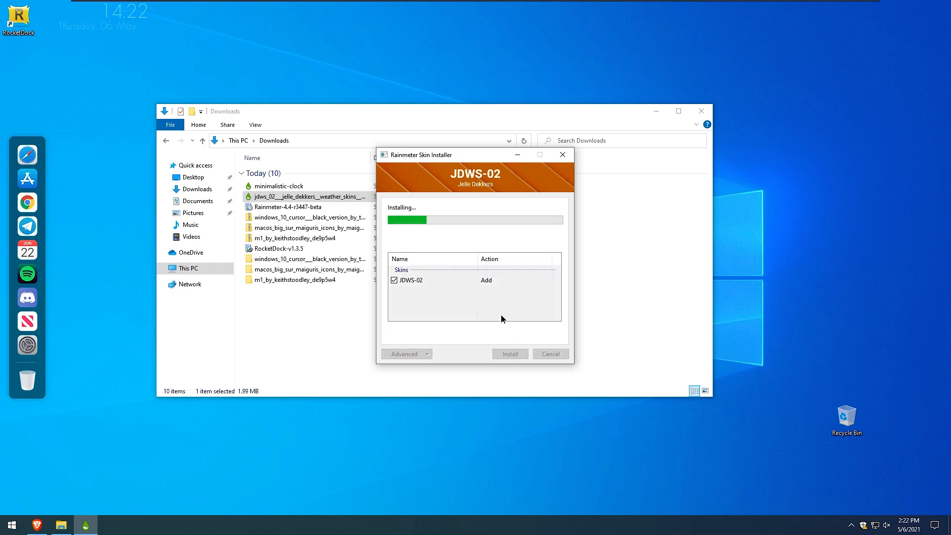
Minimize the Downloads folder and move the Minimalistic Clock skin to the centre of the desktop.
{"action": "left_click", "coordinate": [656, 111]}
{"action": "left_click", "coordinate": [852, 527]}
{"action": "left_click_drag", "start_coordinate": [860, 505], "coordinate": [854, 529]}
{"action": "left_click", "coordinate": [854, 529]}
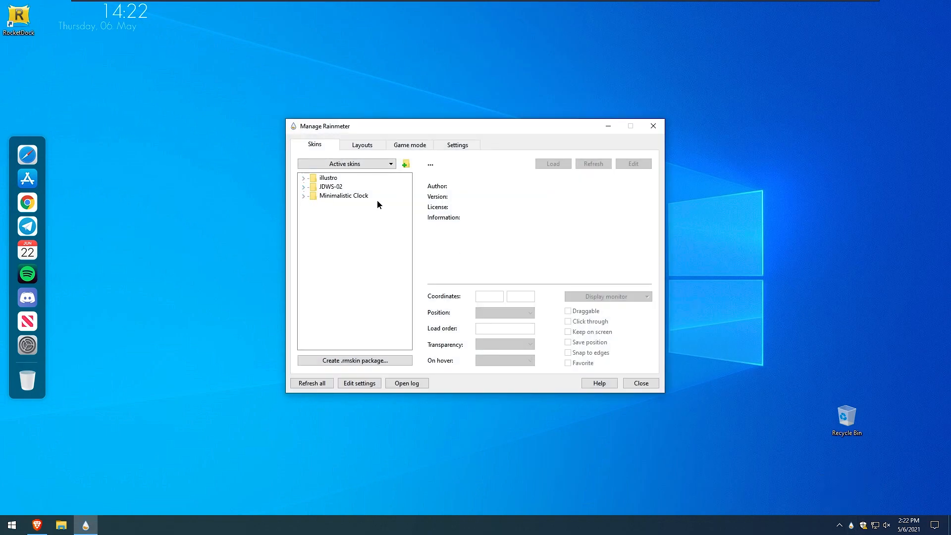
{"action": "left_click", "coordinate": [608, 125]}
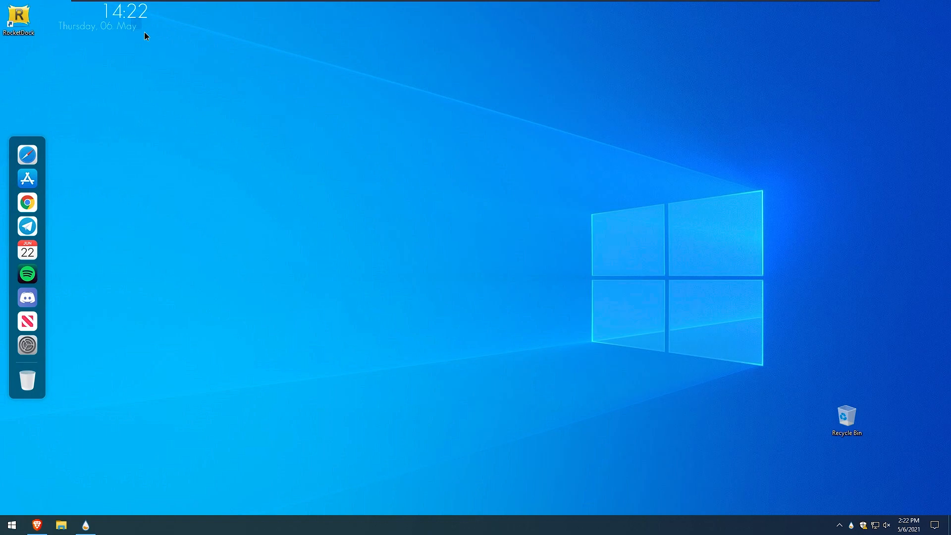
{"action": "left_click_drag", "start_coordinate": [108, 11], "coordinate": [489, 181]}
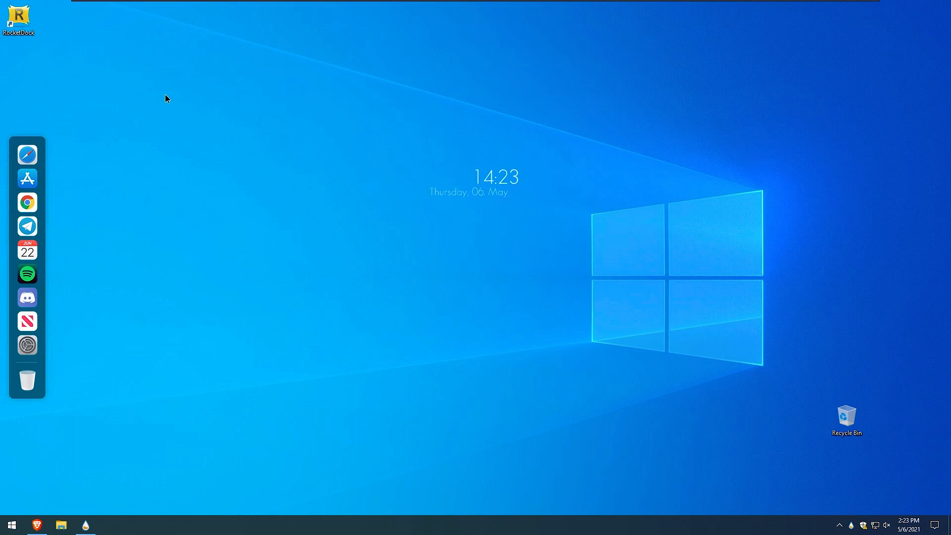
Try loading the JDWS-02 Annen weather skin from Manage Rainmeter, then unload it.
{"action": "left_click", "coordinate": [85, 525]}
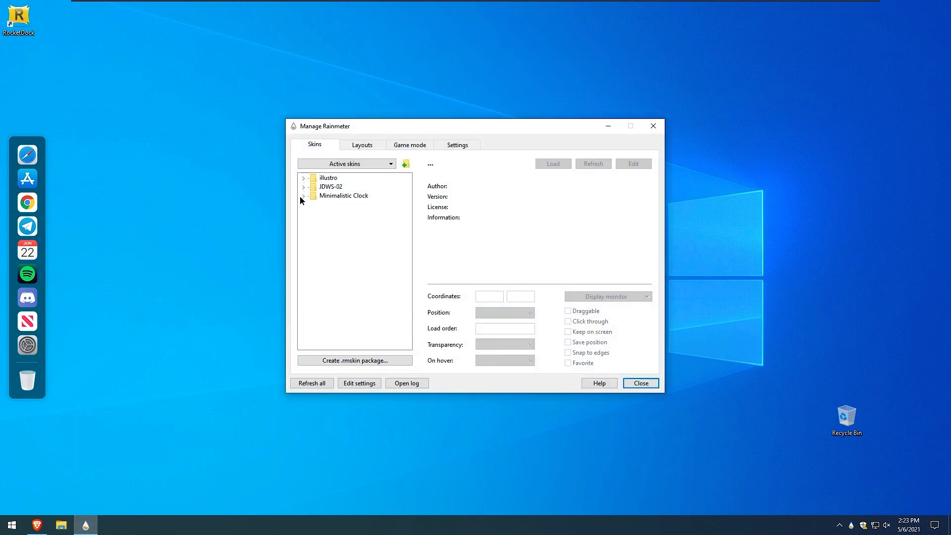
{"action": "left_click", "coordinate": [303, 188]}
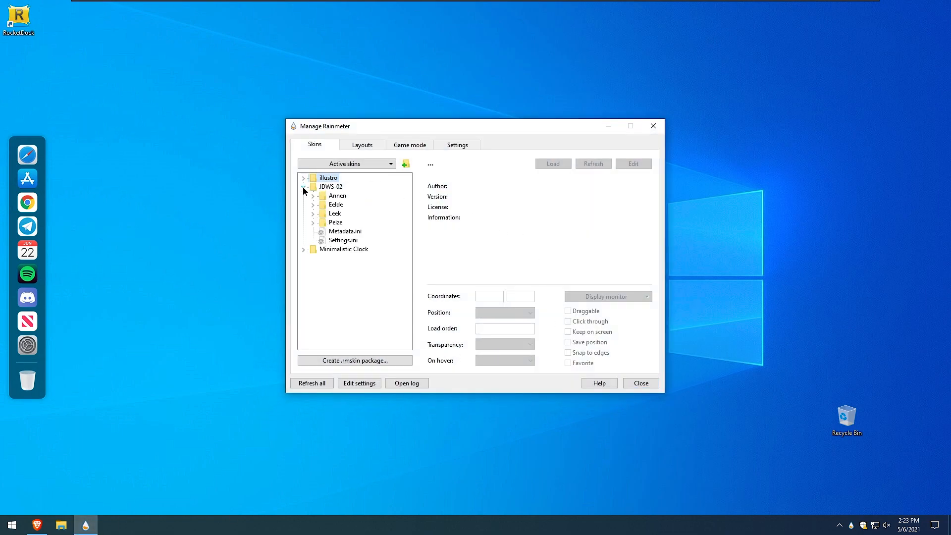
{"action": "left_click", "coordinate": [313, 196]}
{"action": "double_click", "coordinate": [349, 206]}
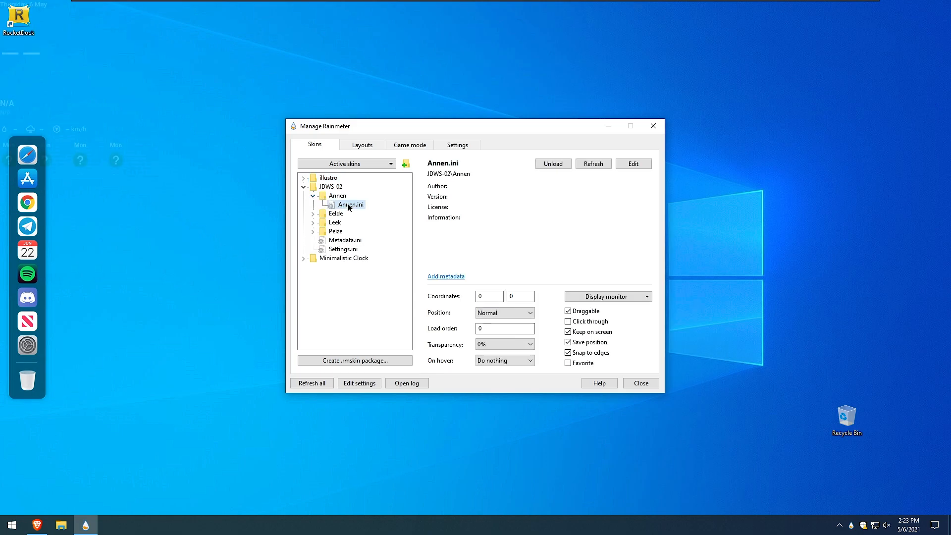
{"action": "left_click_drag", "start_coordinate": [64, 64], "coordinate": [178, 99]}
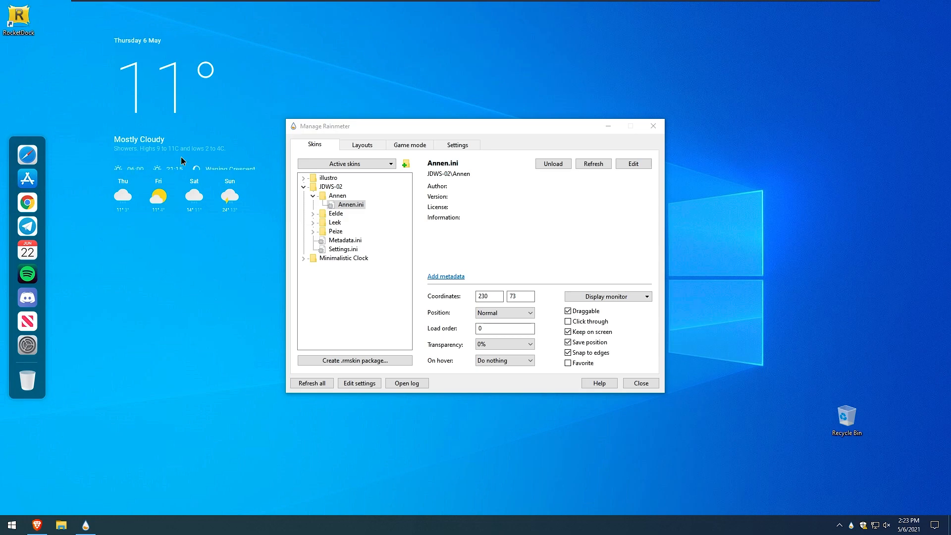
{"action": "right_click", "coordinate": [177, 149]}
{"action": "left_click", "coordinate": [210, 295]}
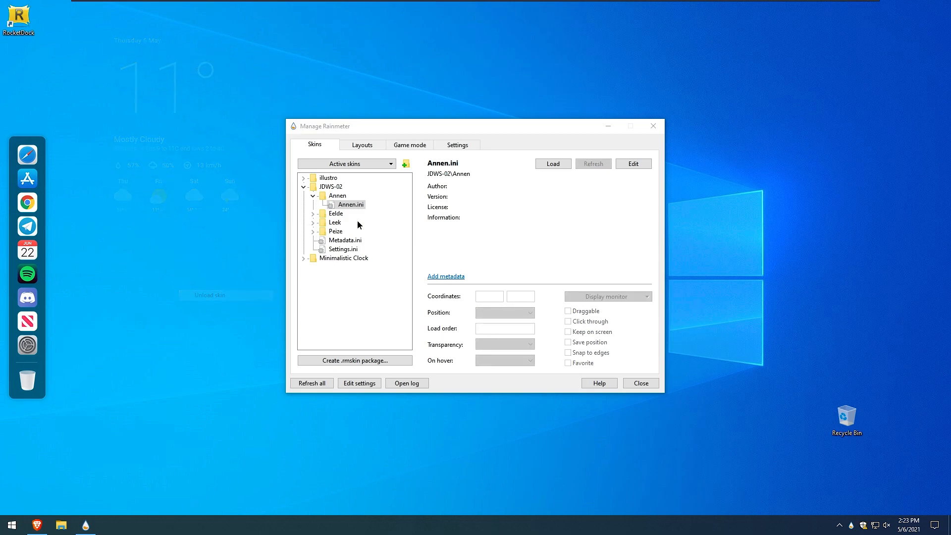
Load the JDWS-02 Eelde weather skin, close Manage Rainmeter, and place the skin below the clock.
{"action": "left_click", "coordinate": [313, 214]}
{"action": "double_click", "coordinate": [337, 222]}
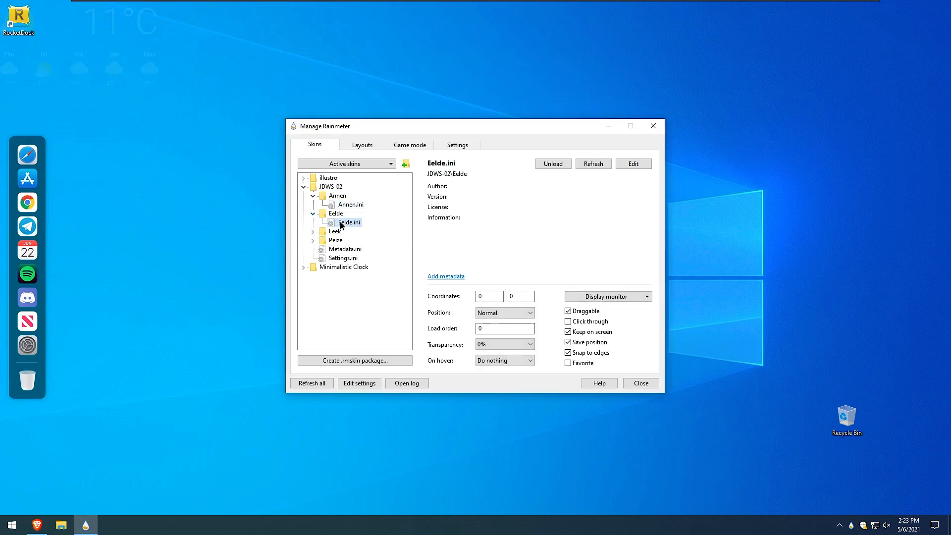
{"action": "left_click", "coordinate": [653, 126]}
{"action": "left_click_drag", "start_coordinate": [159, 98], "coordinate": [499, 235]}
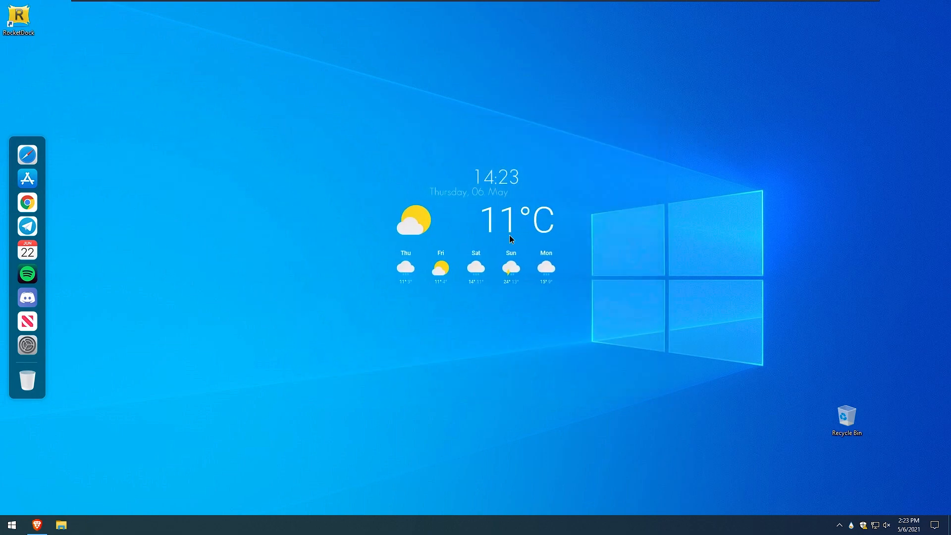
Set the weather skin's transparency to 50%.
{"action": "right_click", "coordinate": [511, 272]}
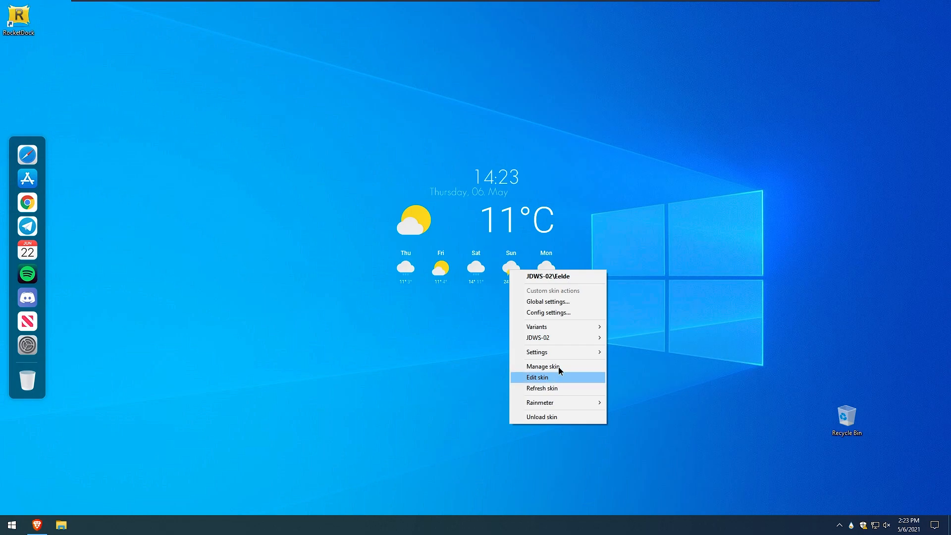
{"action": "mouse_move", "coordinate": [578, 357]}
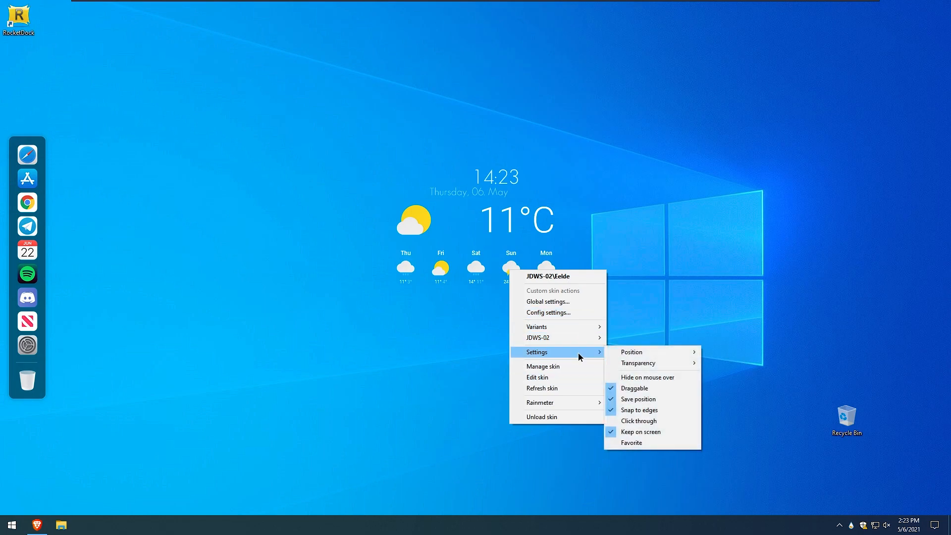
{"action": "mouse_move", "coordinate": [626, 369]}
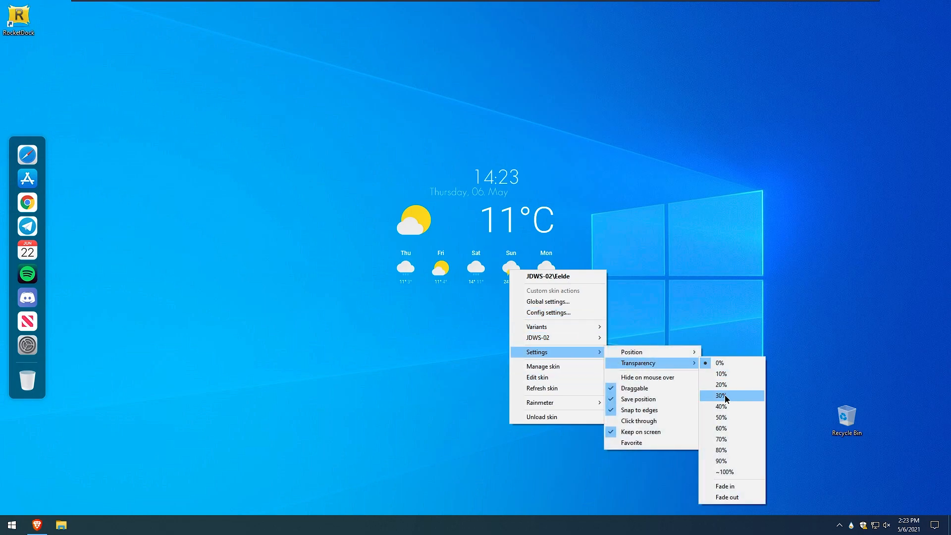
{"action": "left_click", "coordinate": [727, 420]}
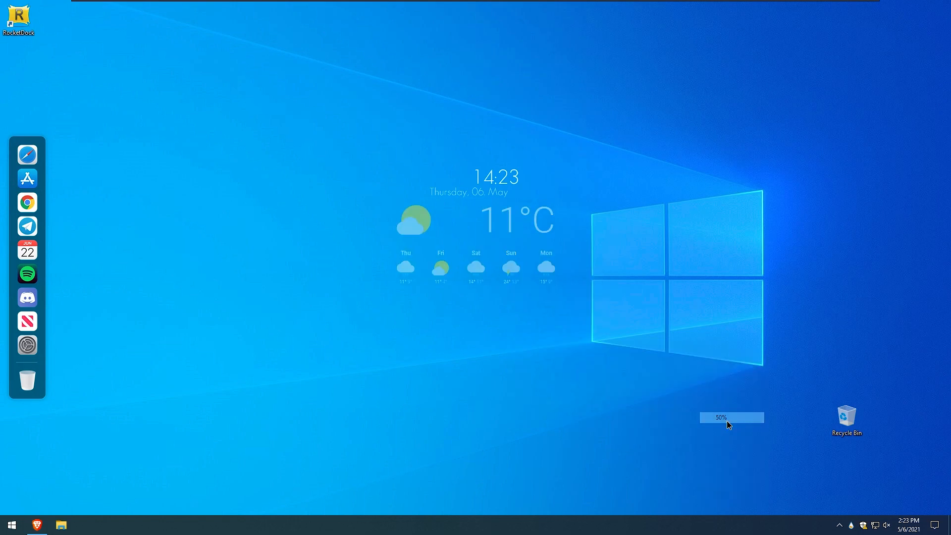
Change the weather skin's transparency again to a lower level.
{"action": "right_click", "coordinate": [548, 268]}
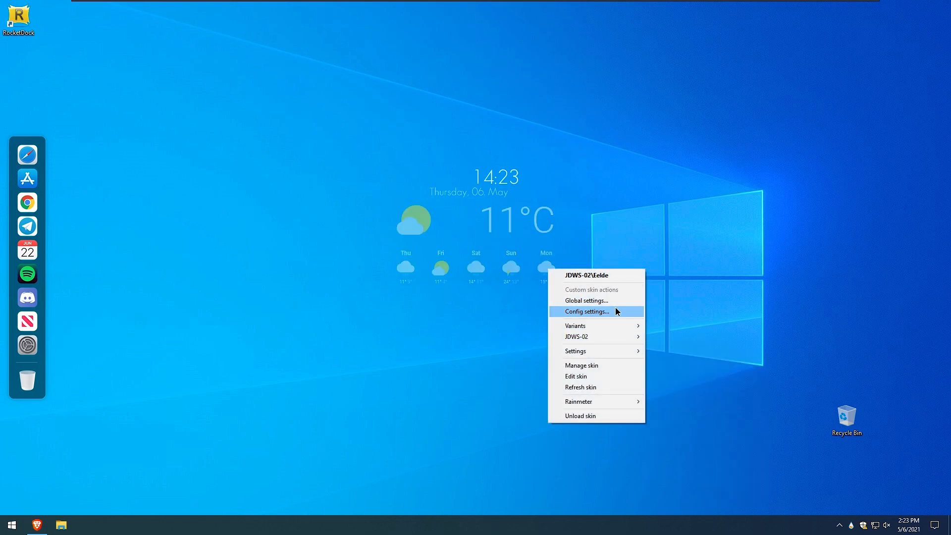
{"action": "mouse_move", "coordinate": [616, 351]}
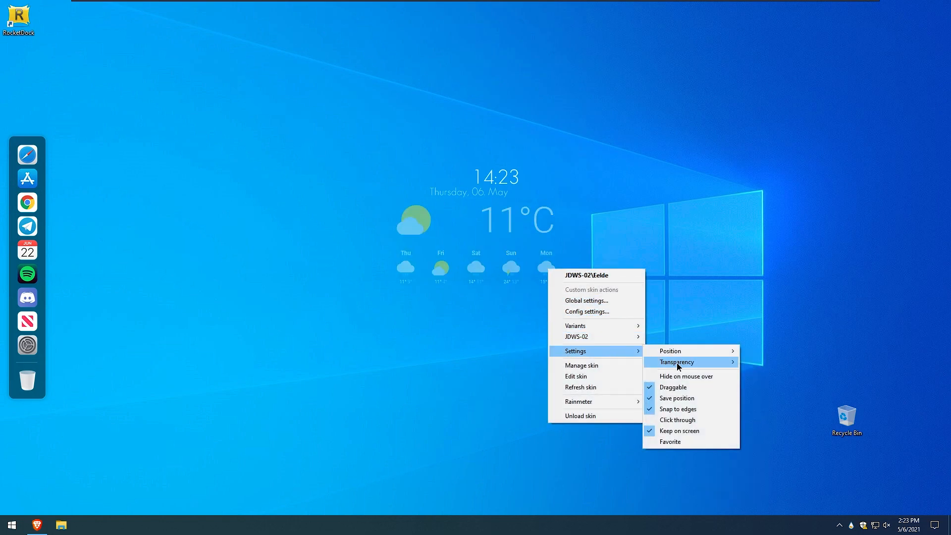
{"action": "mouse_move", "coordinate": [711, 362]}
{"action": "left_click", "coordinate": [762, 385]}
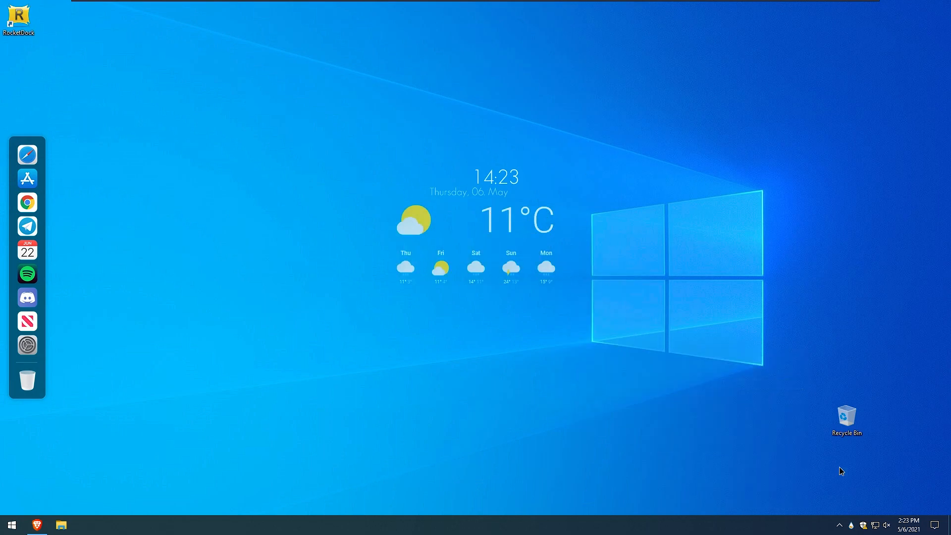
Unlock the taskbar and move it to the top of the screen.
{"action": "right_click", "coordinate": [172, 526]}
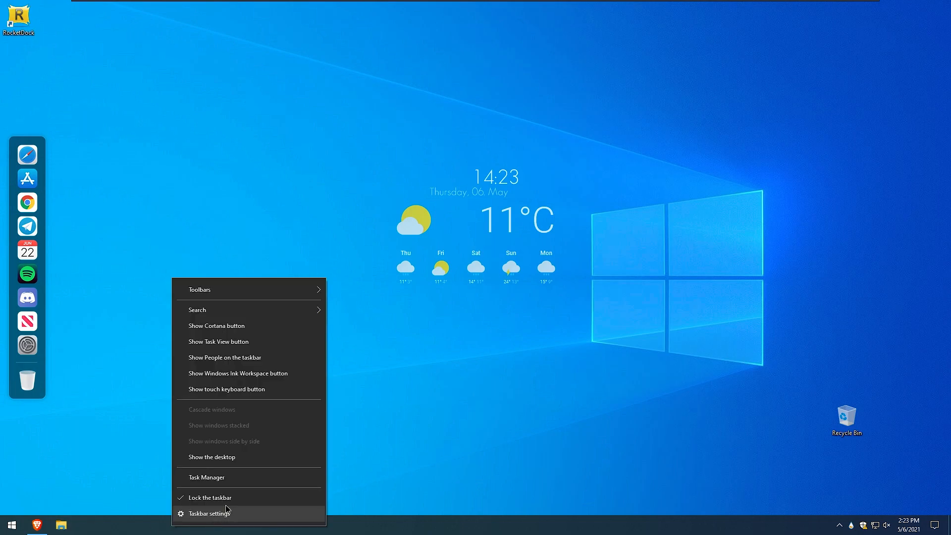
{"action": "left_click", "coordinate": [257, 498]}
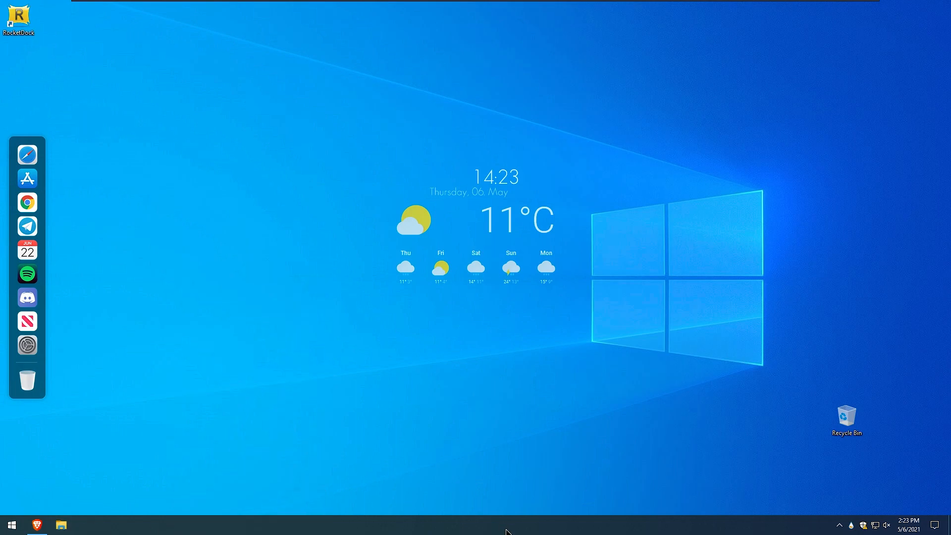
{"action": "left_click_drag", "start_coordinate": [497, 351], "coordinate": [406, 2]}
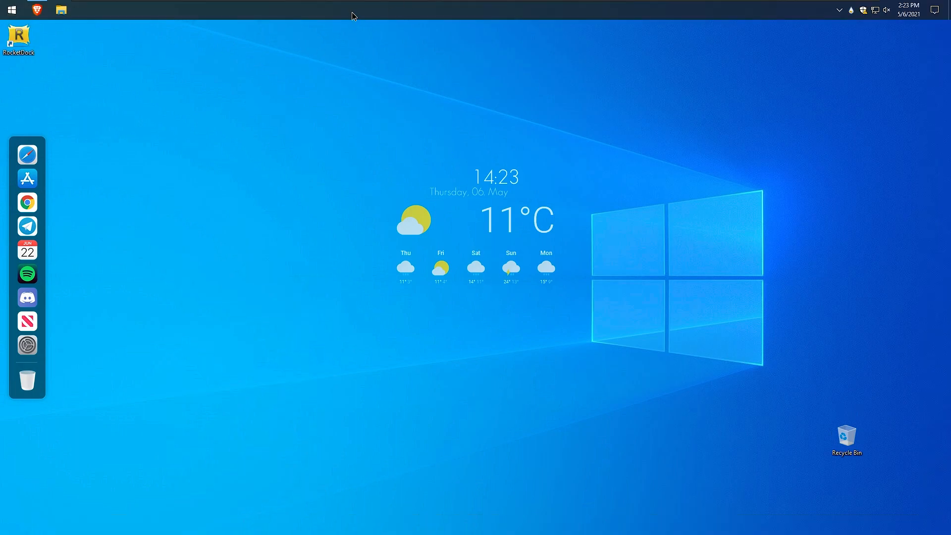
Open Taskbar settings and turn on Use small taskbar buttons.
{"action": "right_click", "coordinate": [352, 12]}
{"action": "left_click", "coordinate": [415, 232]}
{"action": "right_click", "coordinate": [393, 8]}
{"action": "left_click", "coordinate": [429, 242]}
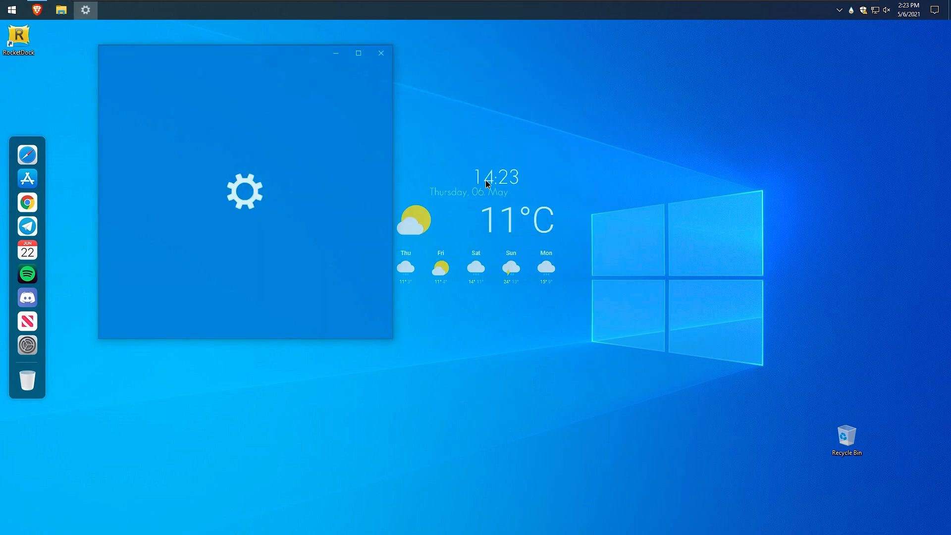
{"action": "left_click", "coordinate": [348, 53]}
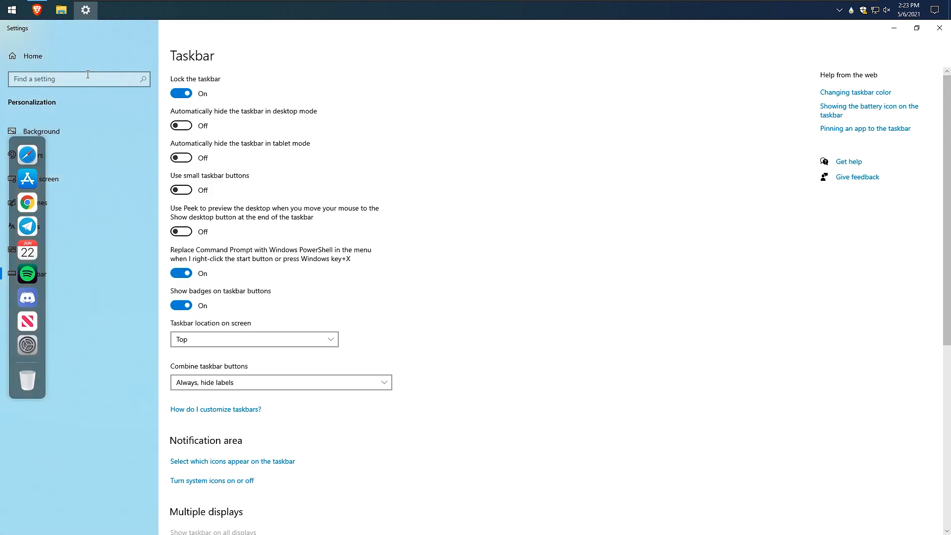
{"action": "left_click", "coordinate": [91, 205]}
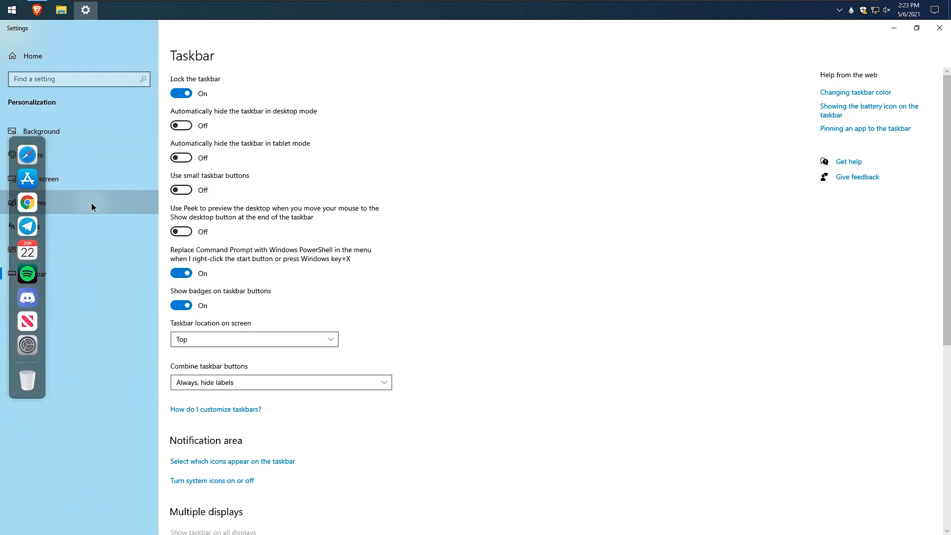
{"action": "left_click", "coordinate": [130, 178]}
{"action": "left_click", "coordinate": [93, 273]}
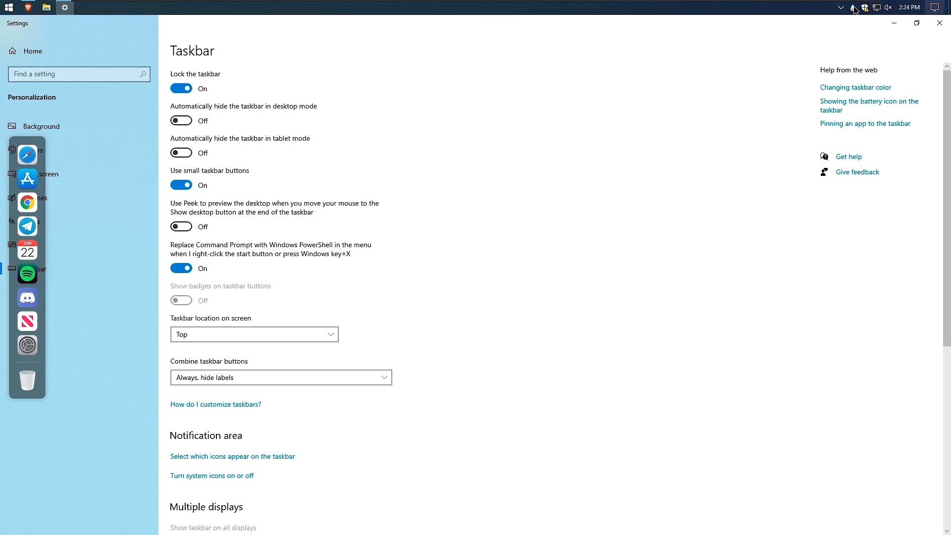
Set the Windows colour to Light in Colors settings and close Settings.
{"action": "left_click", "coordinate": [120, 151]}
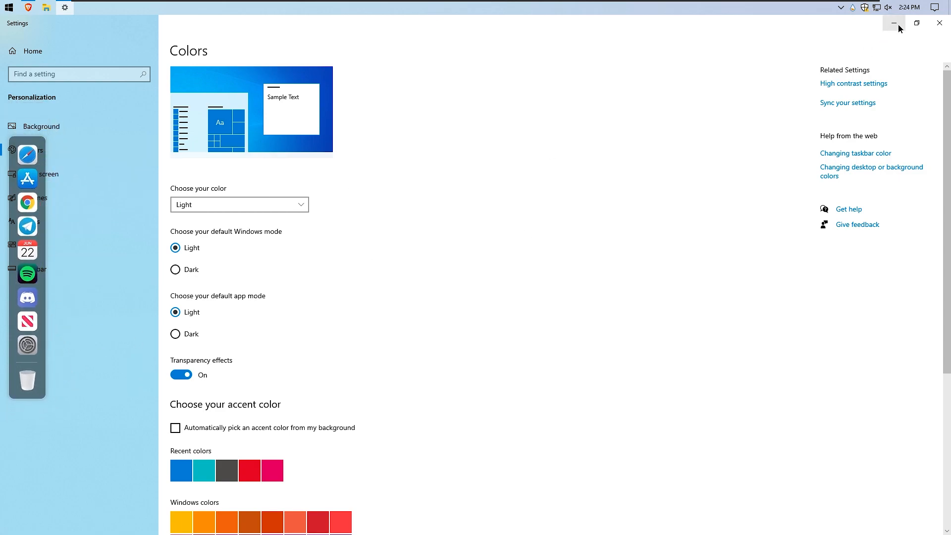
{"action": "left_click", "coordinate": [939, 23]}
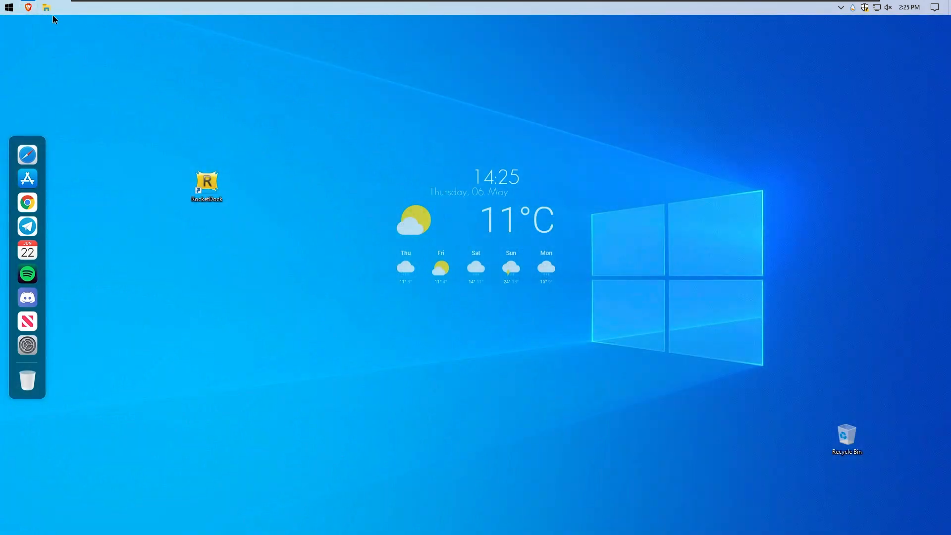
Download the Berry Gradient wallpaper from DeviantArt to Downloads and minimize the browser.
{"action": "left_click", "coordinate": [28, 7]}
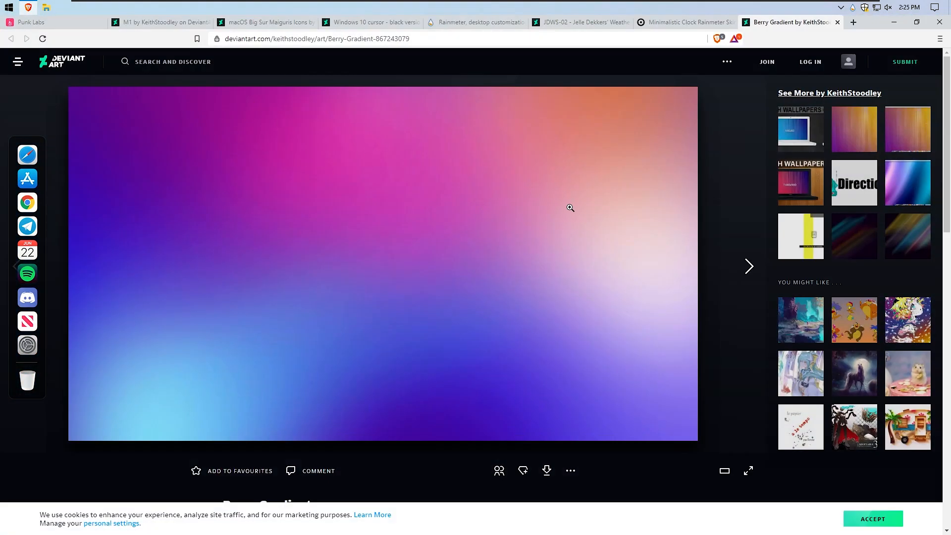
{"action": "scroll", "coordinate": [501, 210], "scroll_direction": "down", "scroll_amount": 3}
{"action": "scroll", "coordinate": [364, 191], "scroll_direction": "up", "scroll_amount": 3}
{"action": "left_click", "coordinate": [546, 471]}
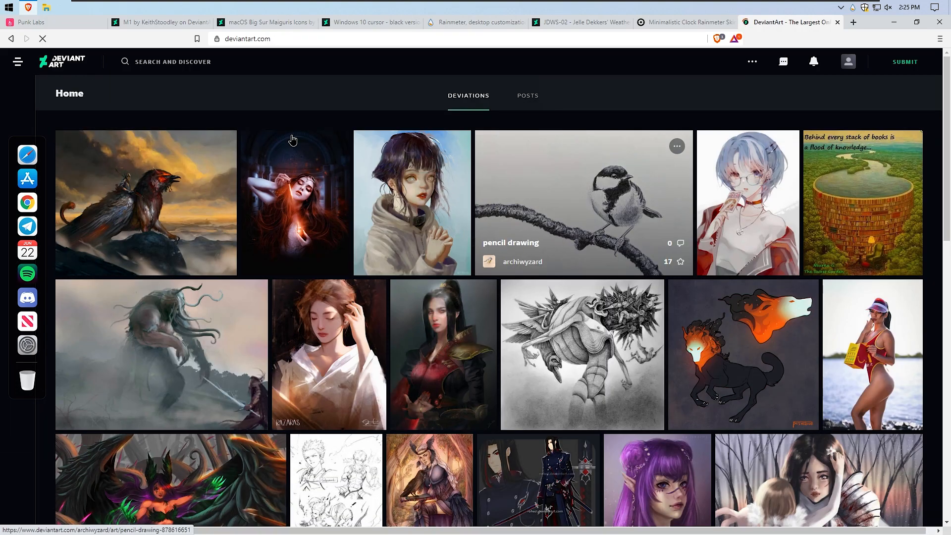
{"action": "key", "text": "alt+Left"}
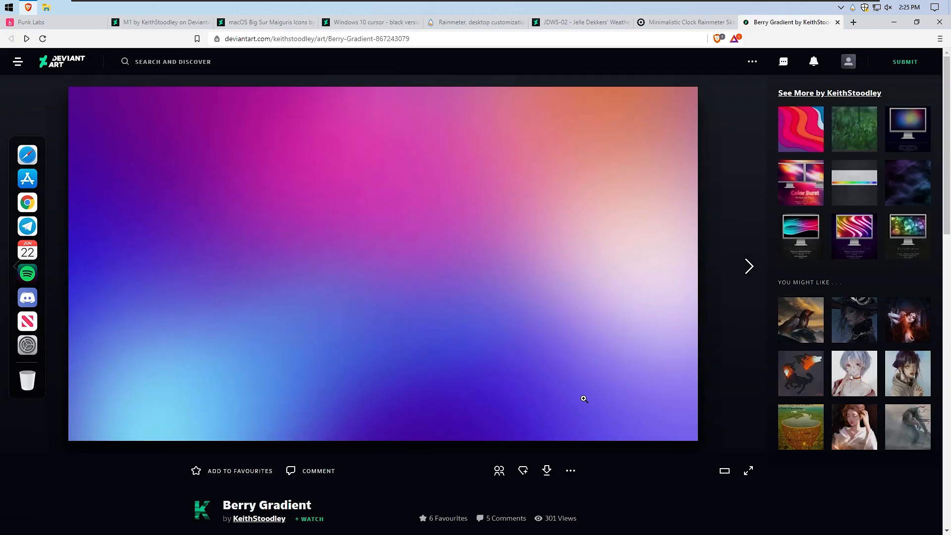
{"action": "left_click", "coordinate": [548, 472]}
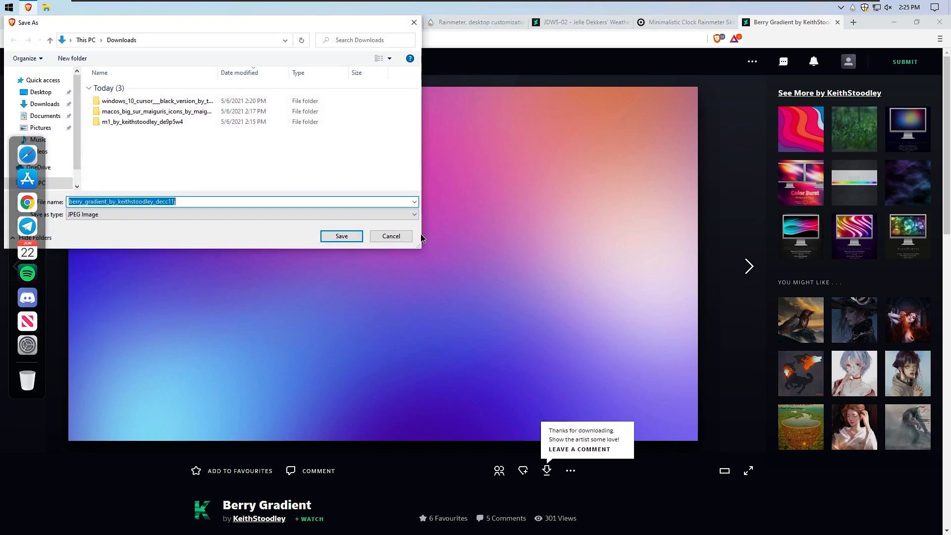
{"action": "left_click", "coordinate": [351, 237]}
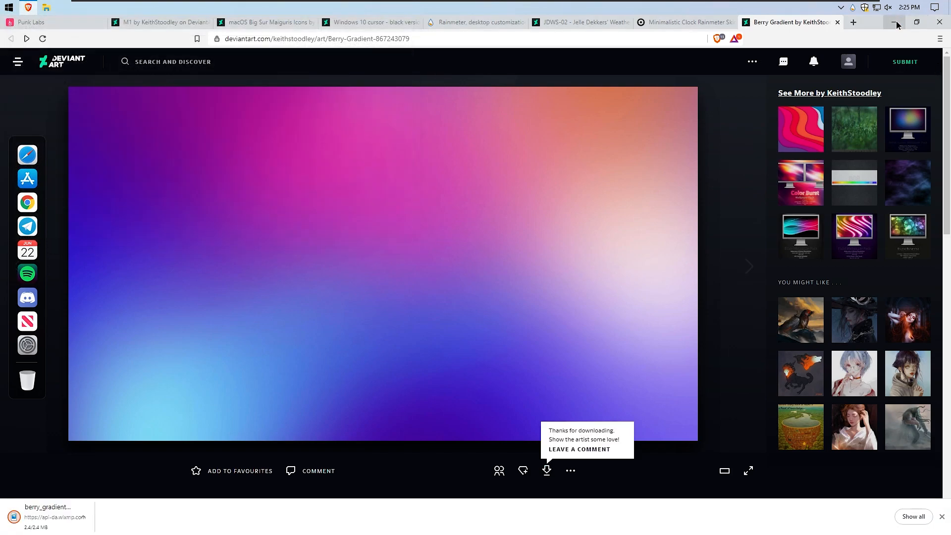
{"action": "left_click", "coordinate": [896, 23]}
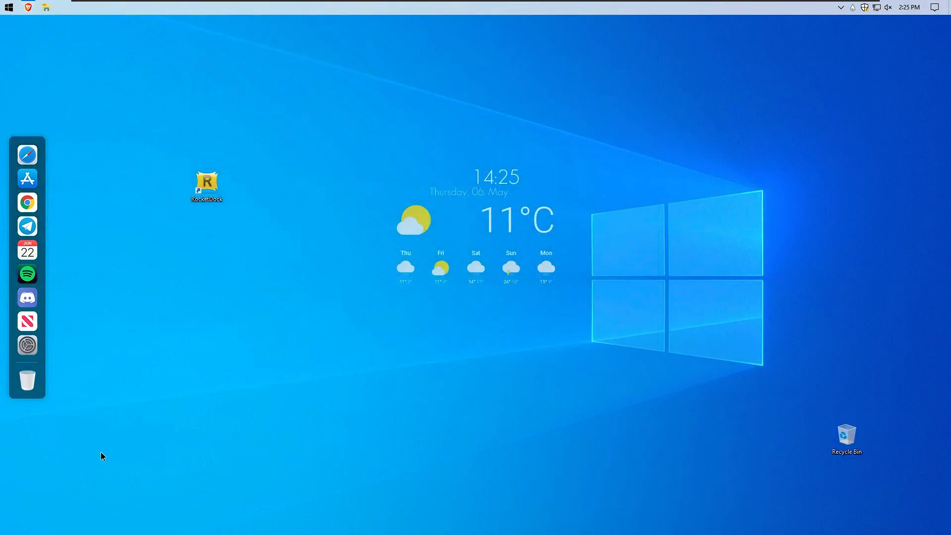
Open the Downloads folder, set the berry_gradient image as the desktop background, and close File Explorer.
{"action": "key", "text": "super+e"}
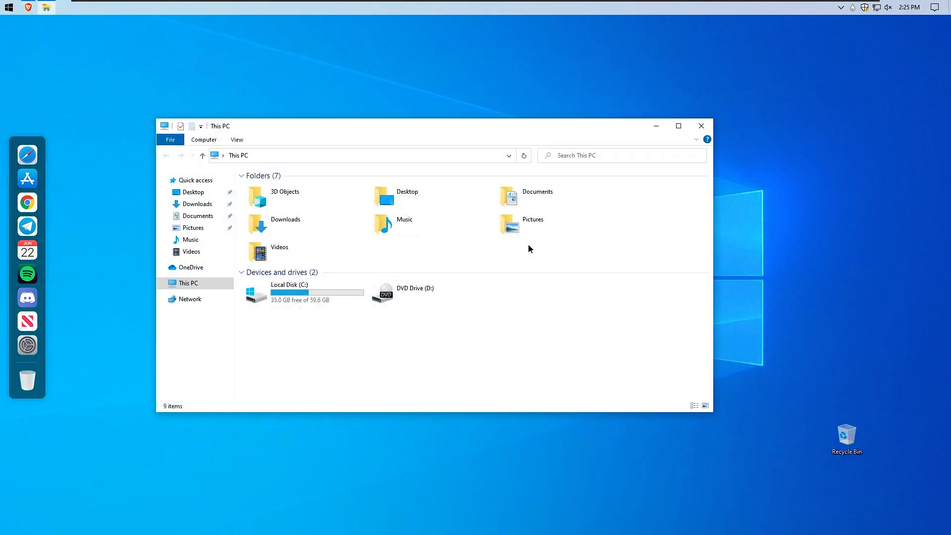
{"action": "double_click", "coordinate": [329, 214]}
{"action": "right_click", "coordinate": [322, 201]}
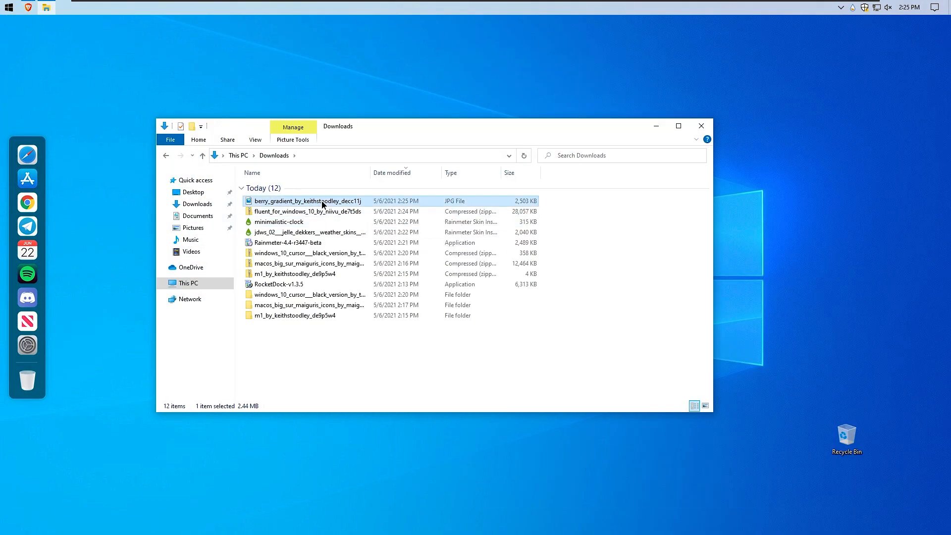
{"action": "left_click", "coordinate": [374, 251]}
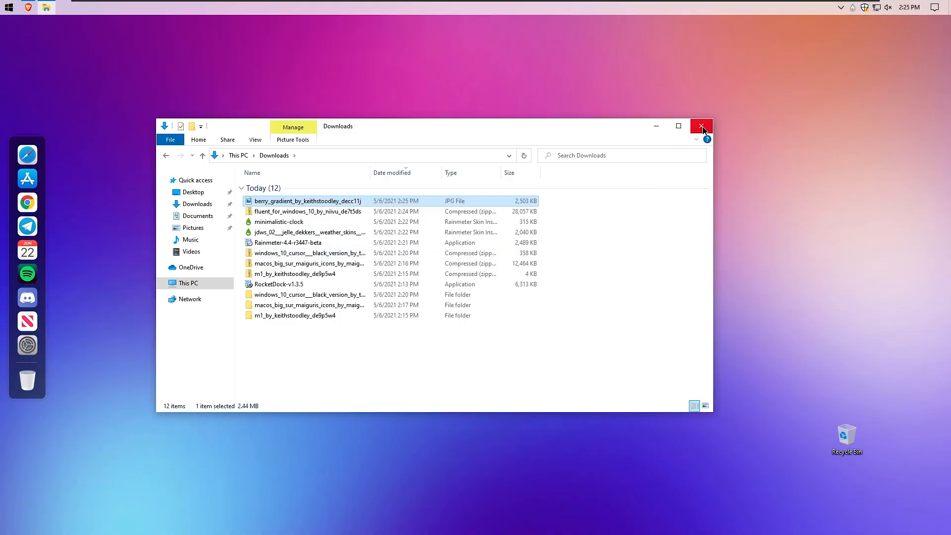
{"action": "left_click", "coordinate": [700, 125]}
Select the RocketDock shortcut on the desktop and delete it.
{"action": "left_click_drag", "start_coordinate": [158, 126], "coordinate": [281, 267]}
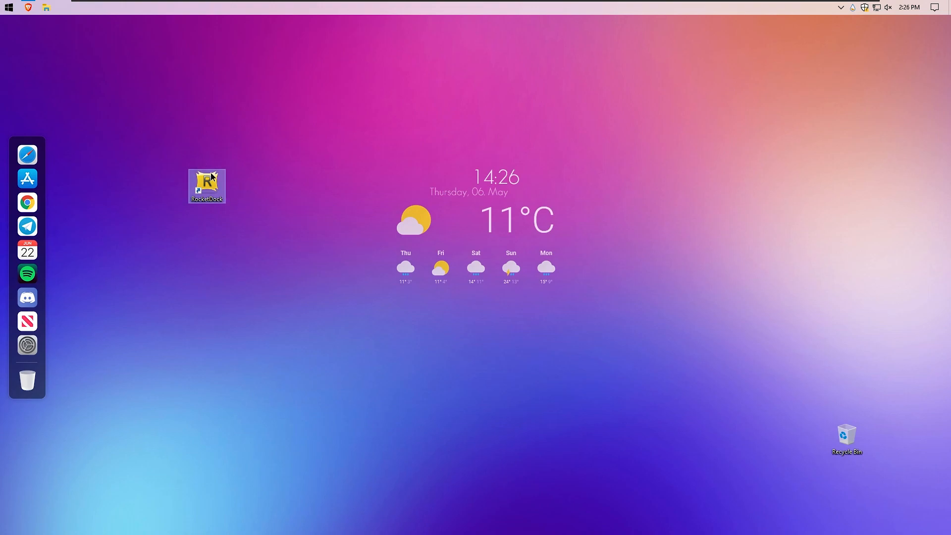
{"action": "key", "text": "Delete"}
{"action": "key", "text": "Return"}
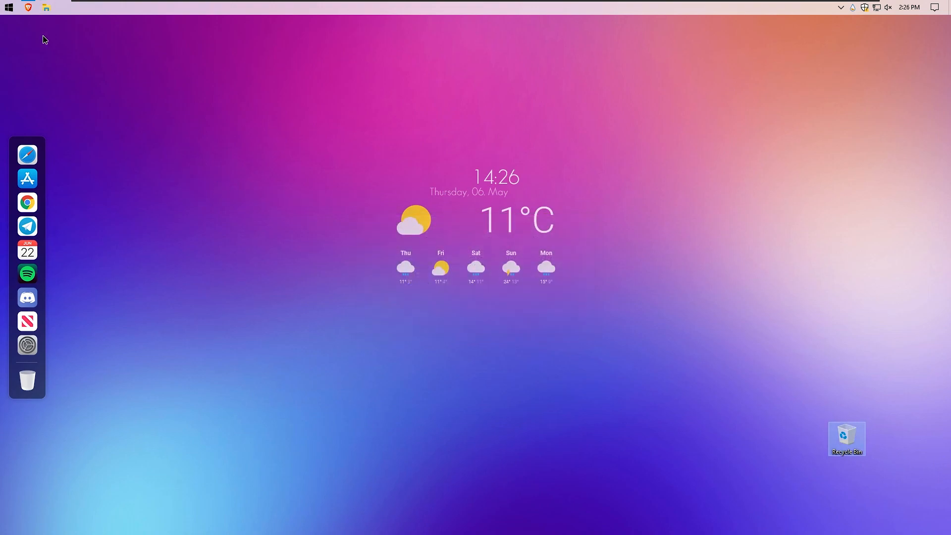
In Personalization Themes, open Desktop icon settings, turn off the Recycle Bin icon, apply it, and close Settings.
{"action": "left_click", "coordinate": [9, 7]}
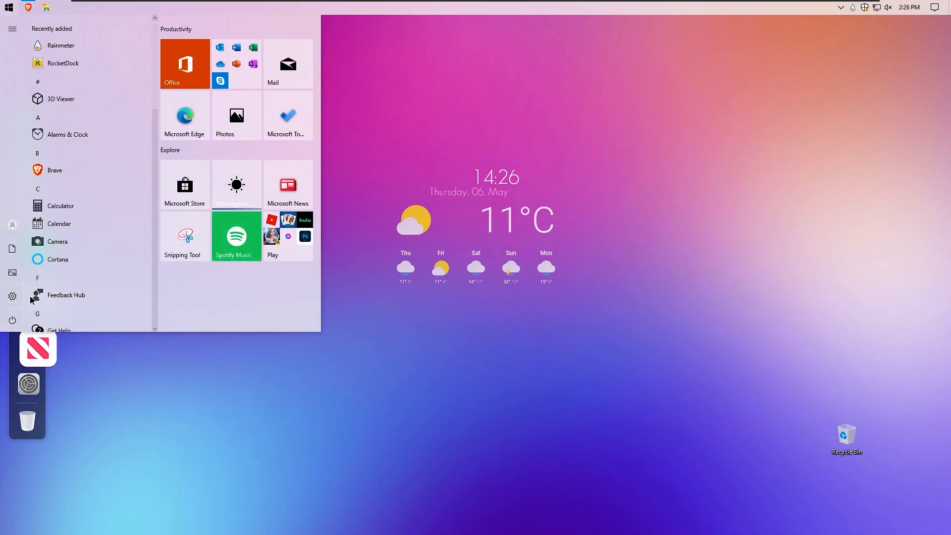
{"action": "left_click", "coordinate": [12, 296]}
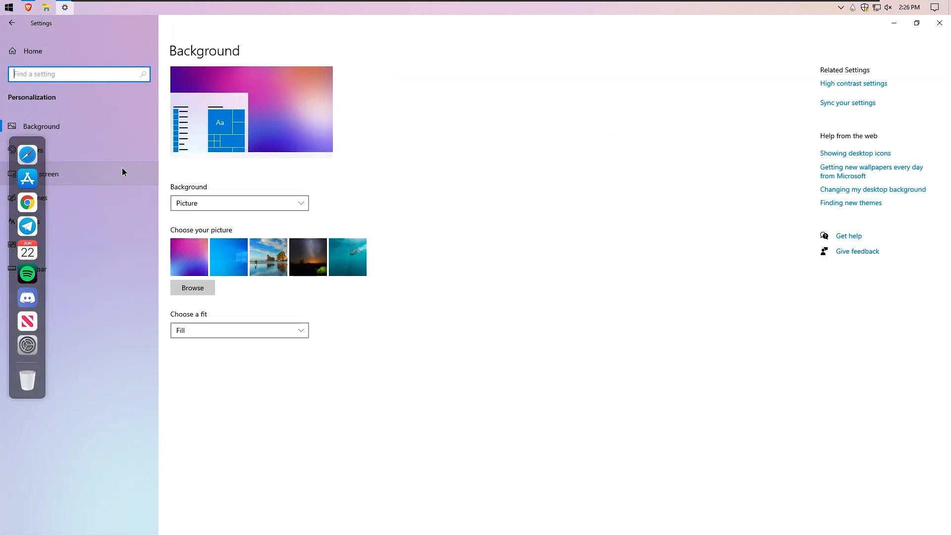
{"action": "left_click", "coordinate": [108, 205]}
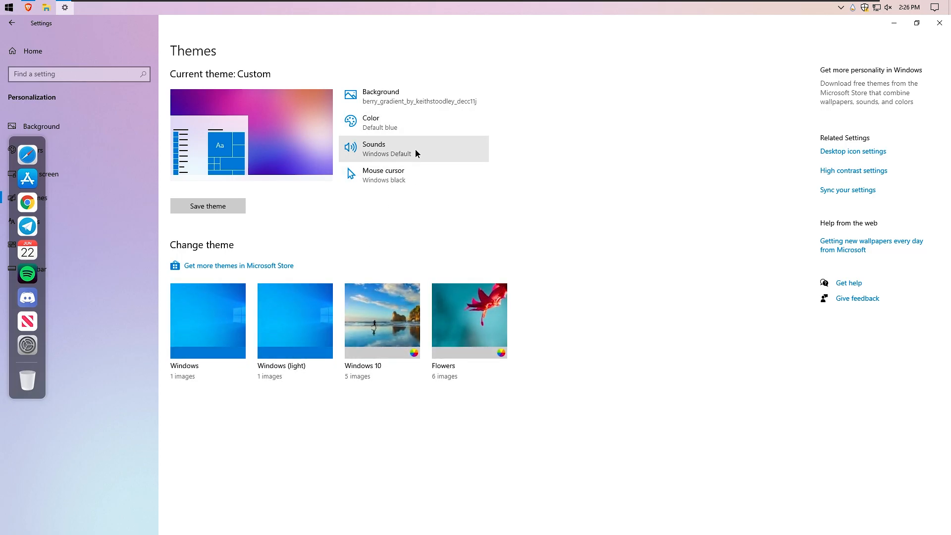
{"action": "left_click", "coordinate": [863, 152]}
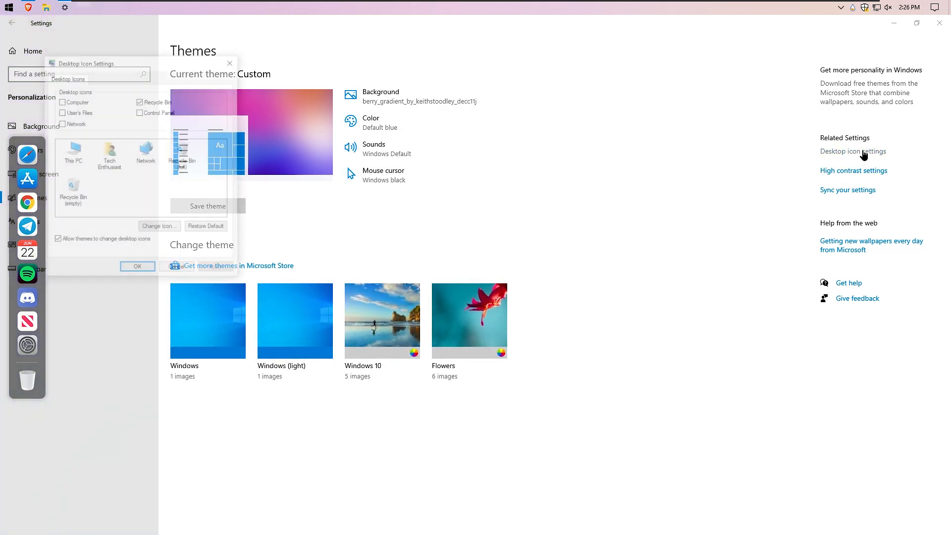
{"action": "left_click_drag", "start_coordinate": [135, 68], "coordinate": [181, 82]}
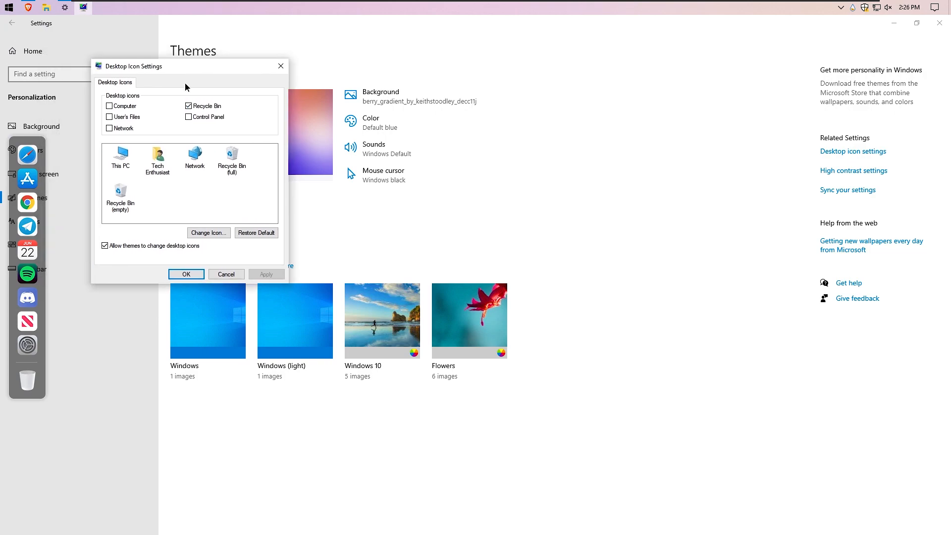
{"action": "left_click", "coordinate": [203, 108]}
{"action": "left_click", "coordinate": [263, 274]}
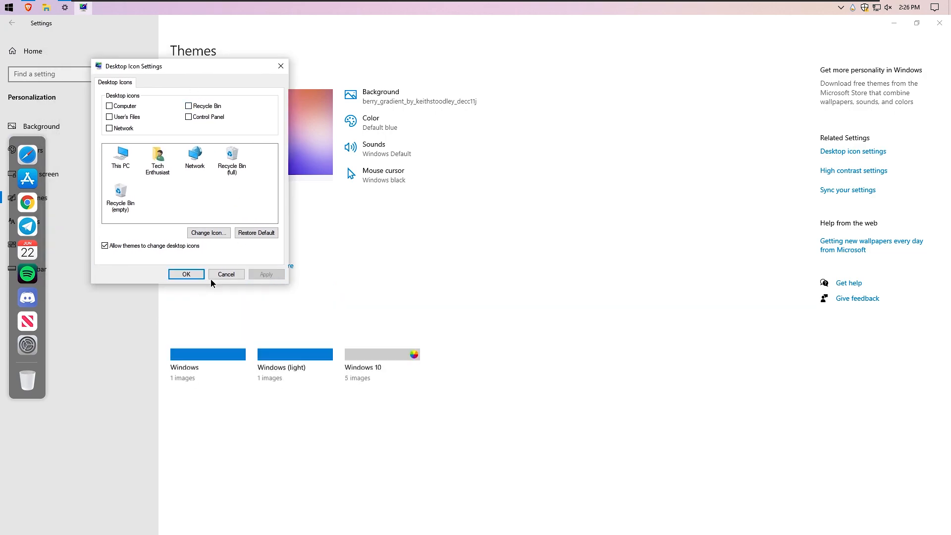
{"action": "left_click", "coordinate": [198, 273]}
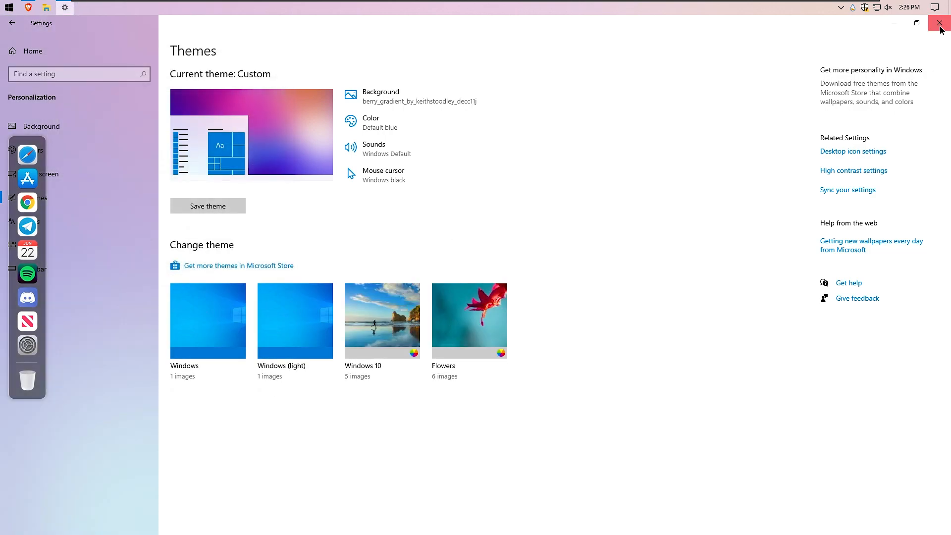
{"action": "left_click", "coordinate": [939, 23]}
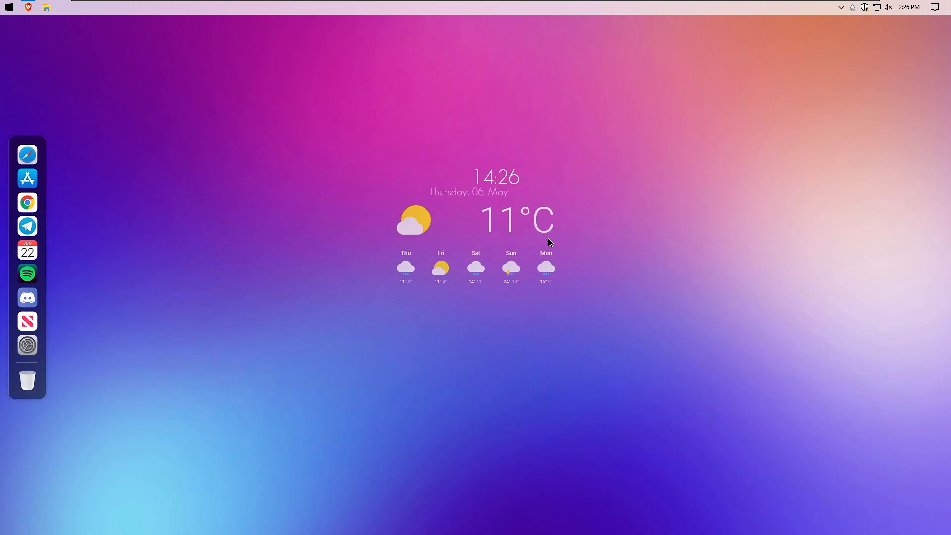